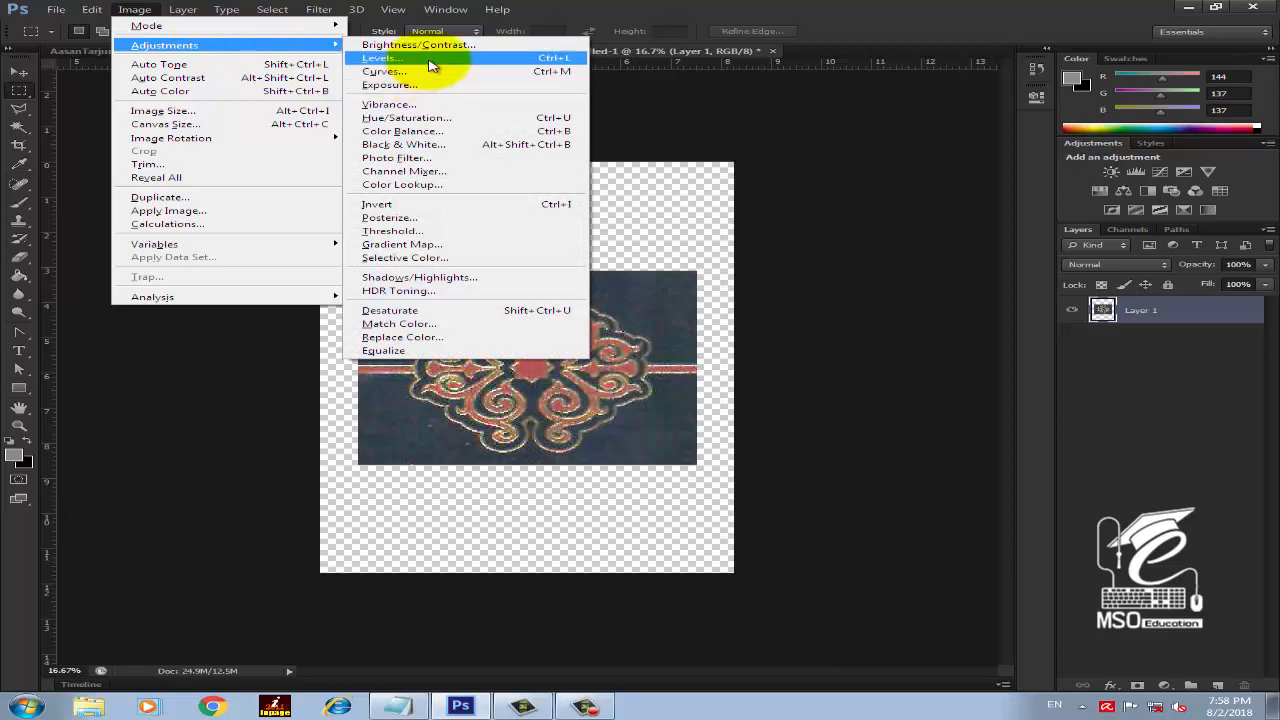
Darken the ornament image with Levels, setting the shadow input level to 42
left_click(462, 67)
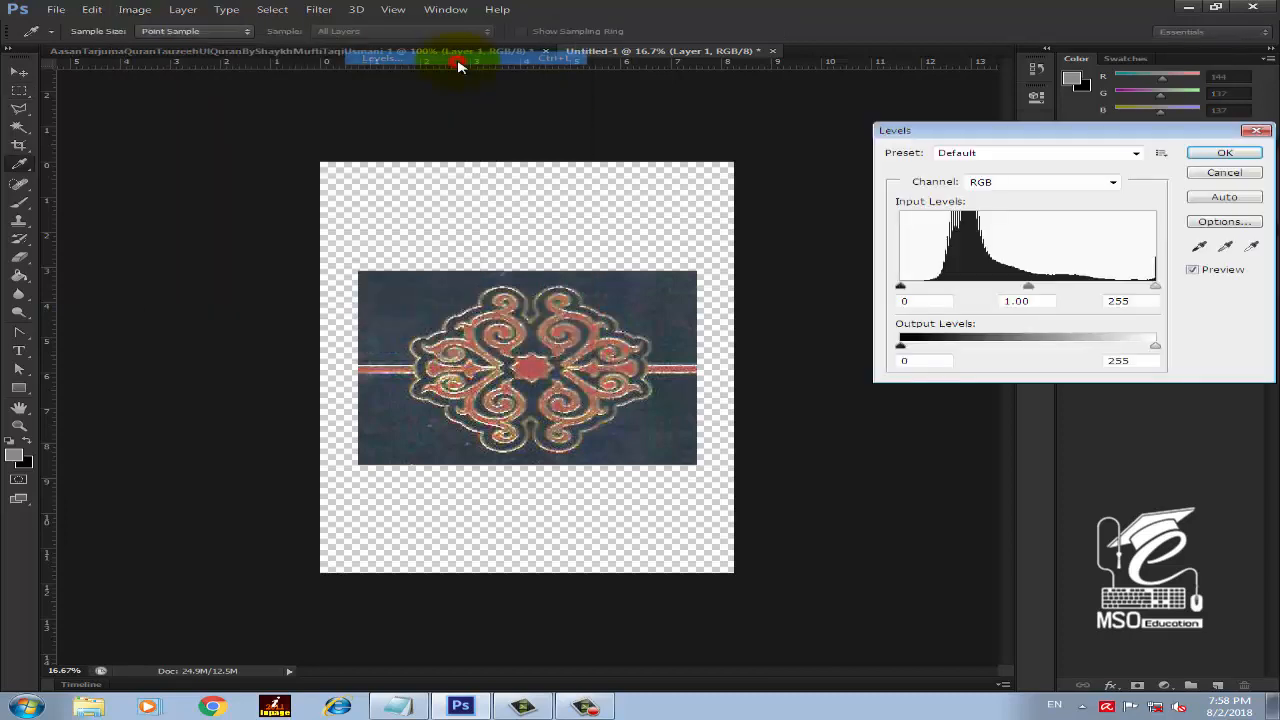
left_click_drag(904, 287, 931, 290)
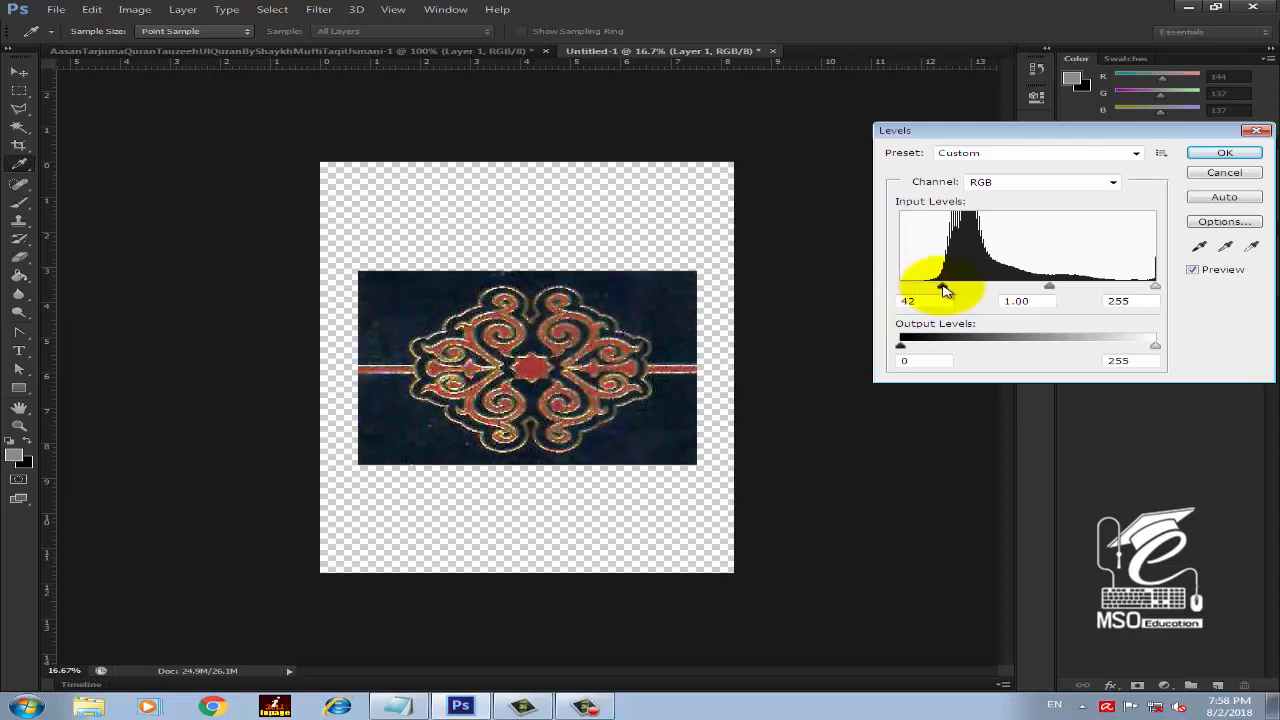
left_click(1224, 152)
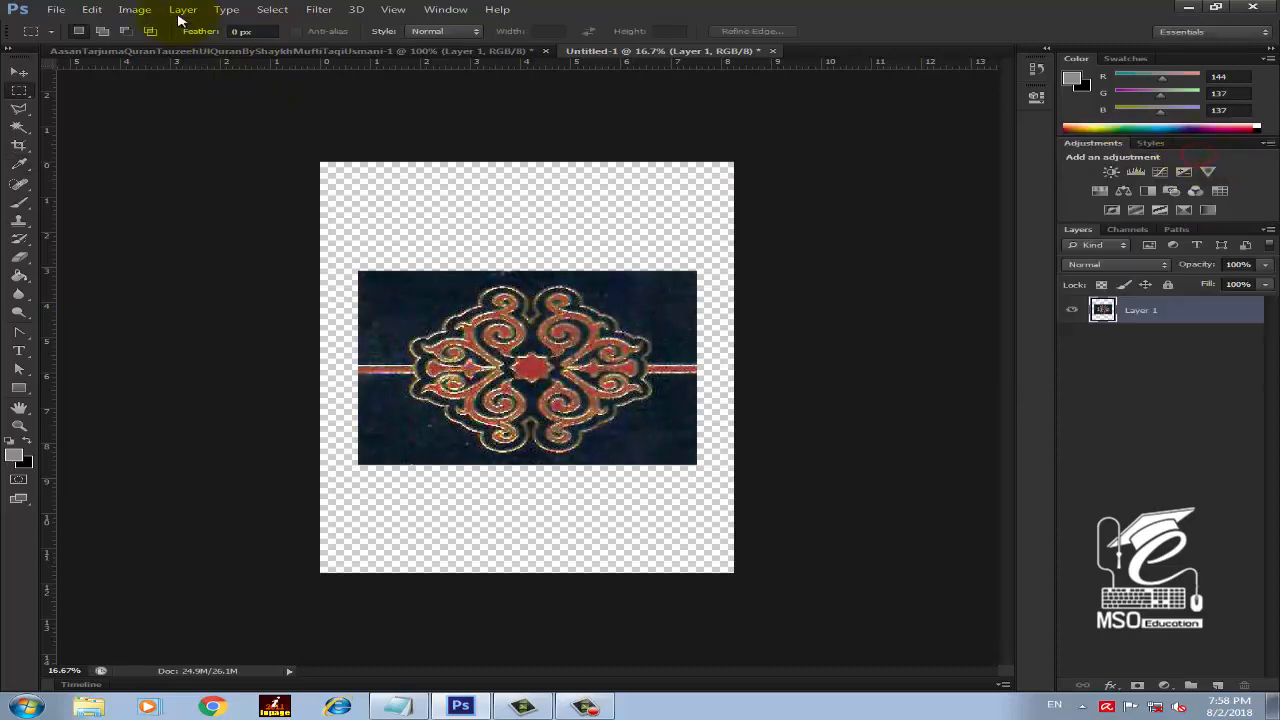
Apply the Auto Contrast correction to the ornament image
left_click(140, 12)
mouse_move(162, 46)
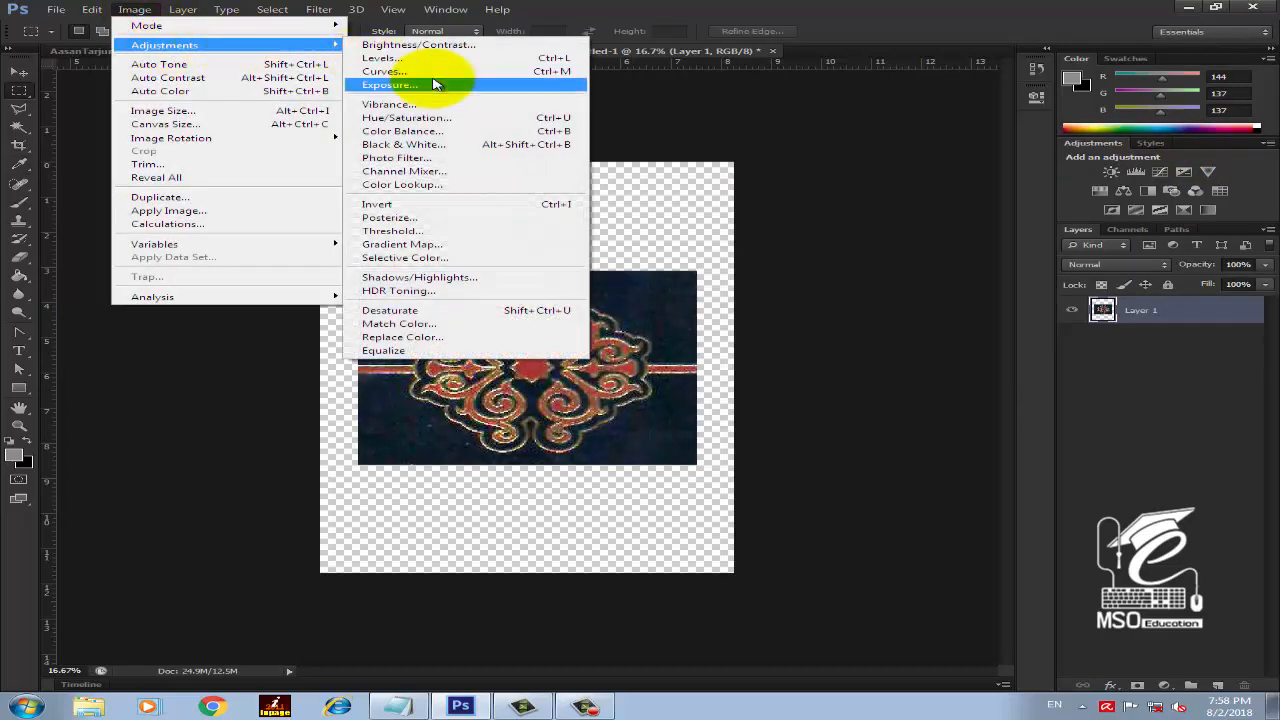
left_click(323, 72)
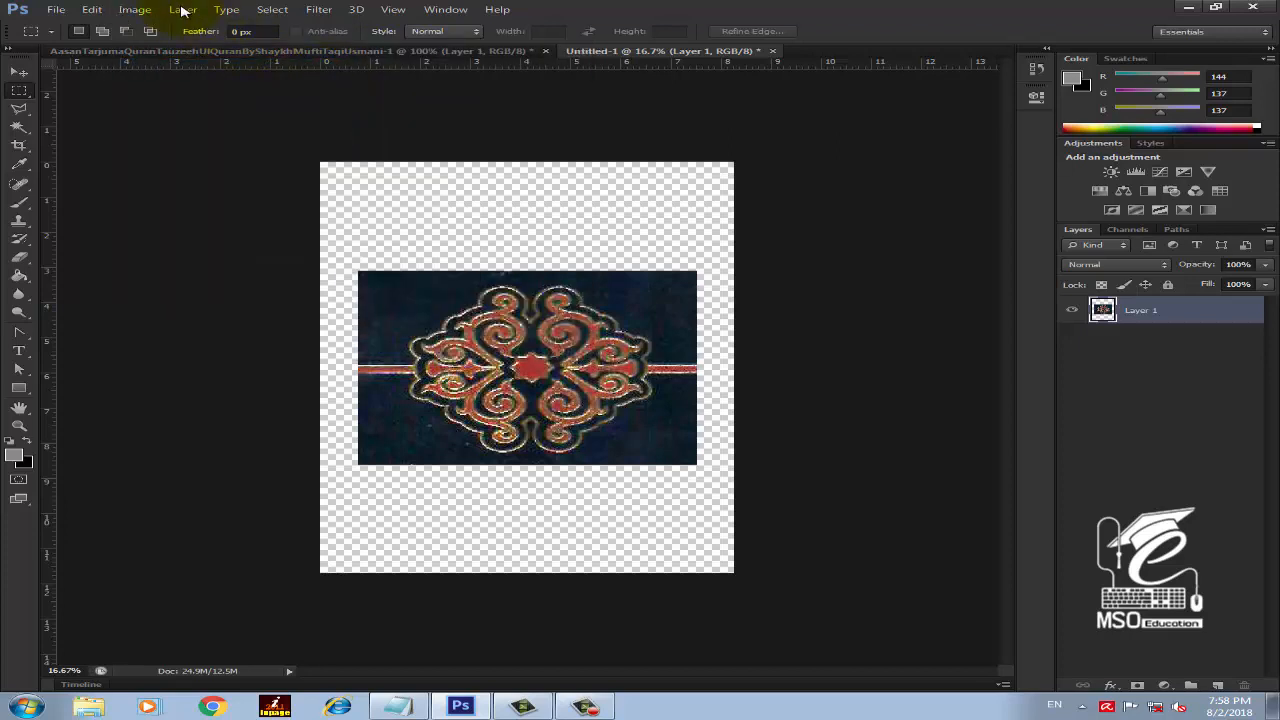
left_click(141, 12)
left_click(201, 78)
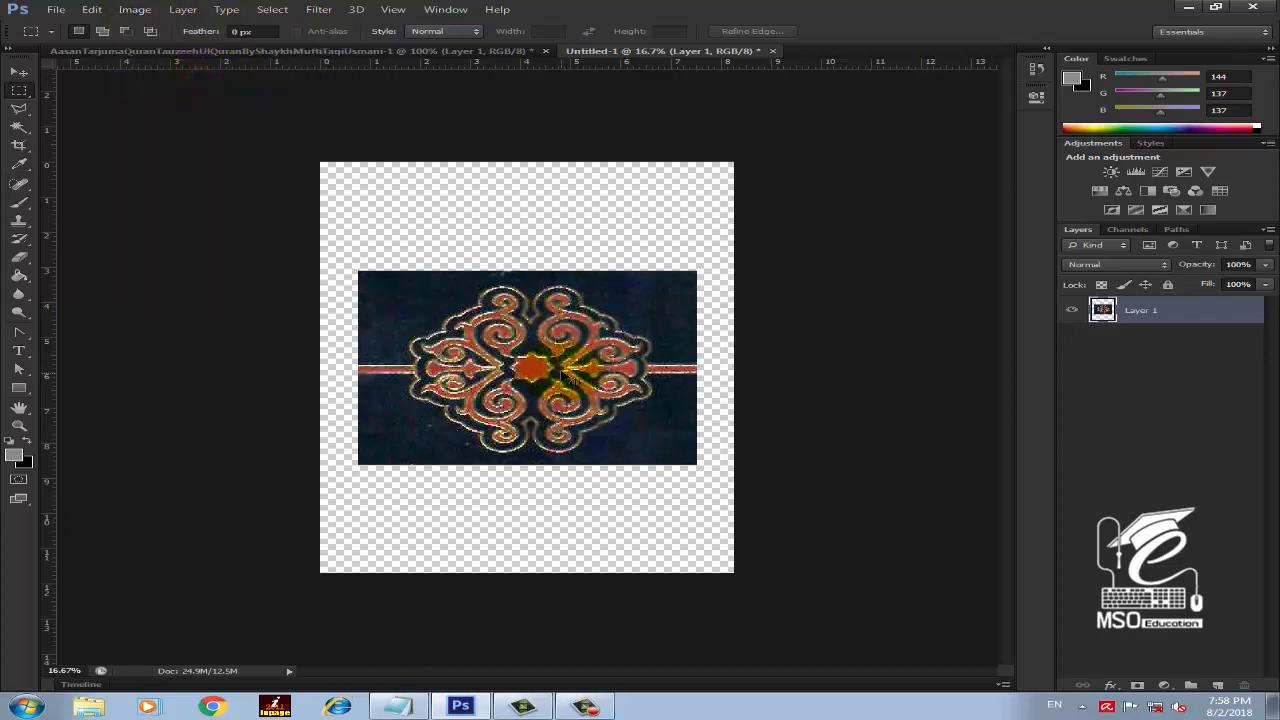
key("ctrl+b")
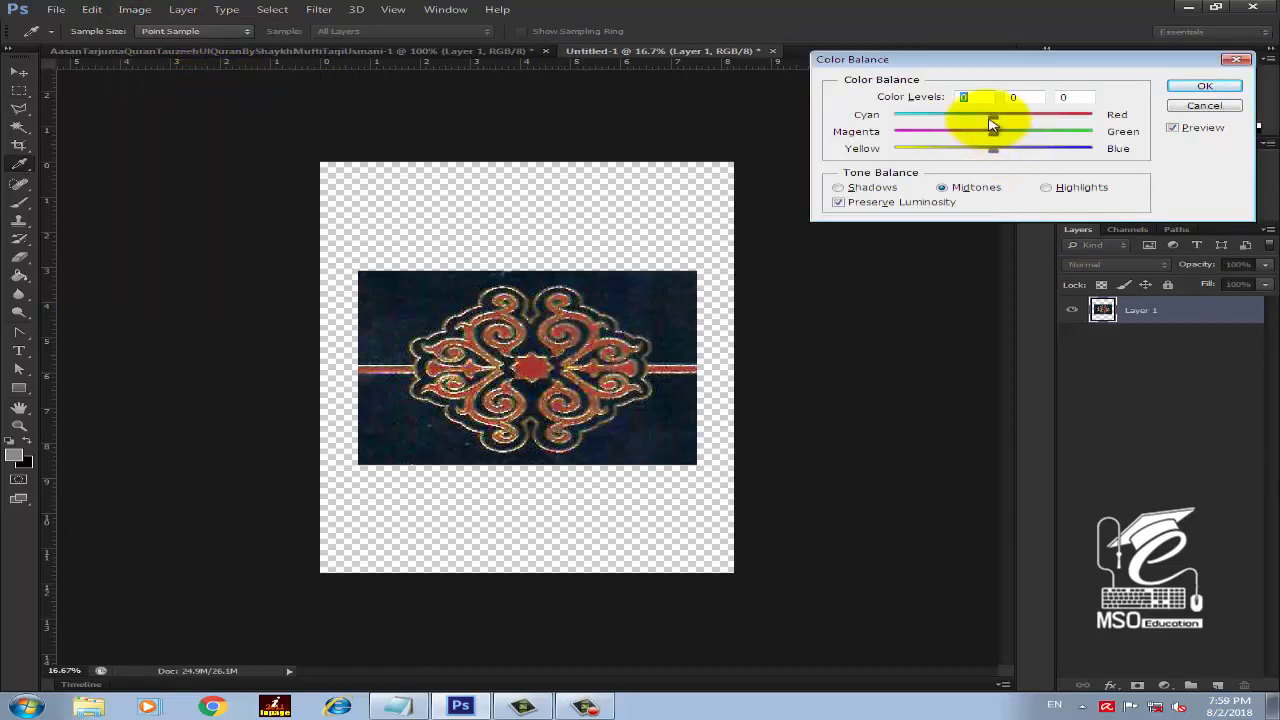
left_click_drag(997, 120, 992, 148)
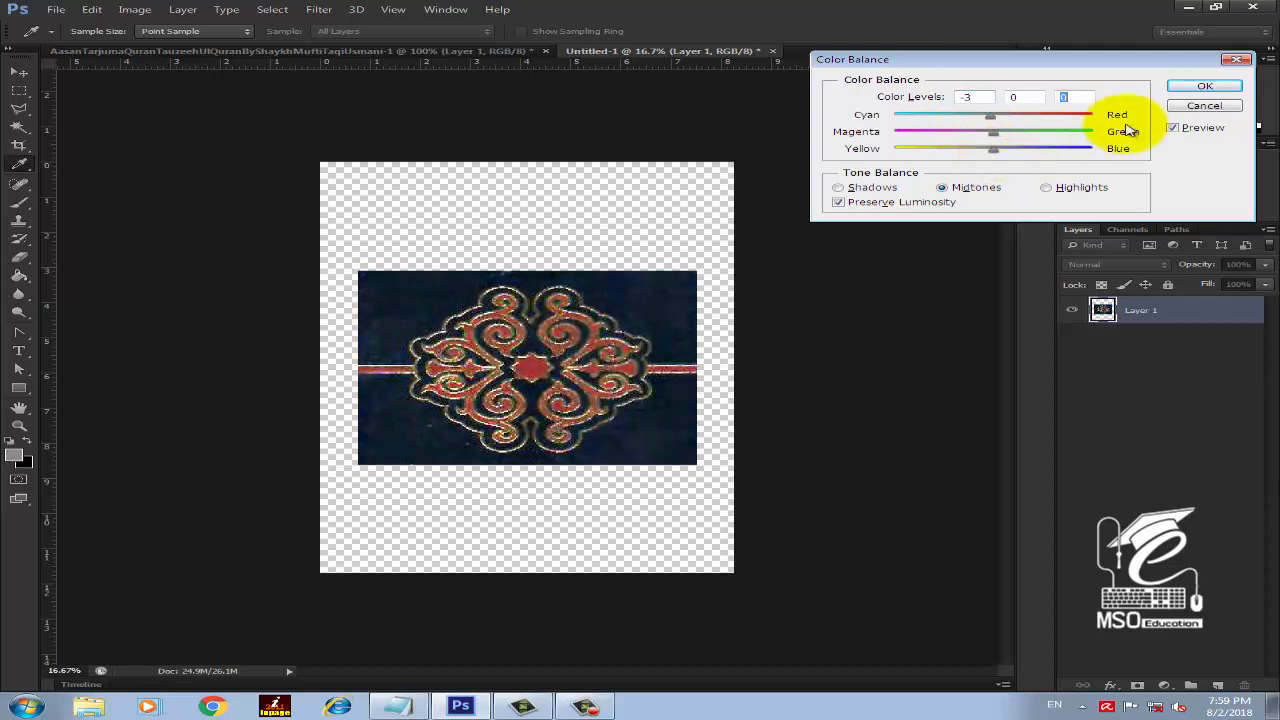
left_click(1183, 106)
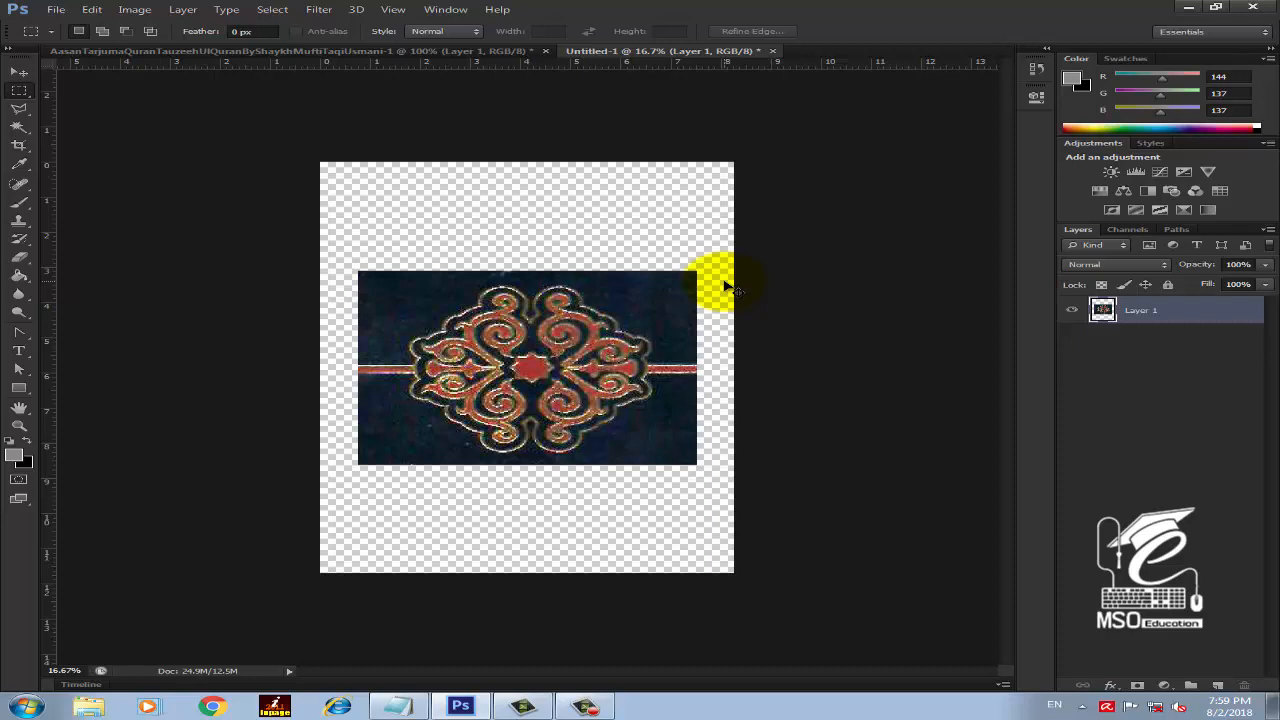
Darken the ornament's background further with Levels, setting the shadow input level to 39
key("ctrl+l")
left_click_drag(901, 286, 946, 291)
left_click(1222, 155)
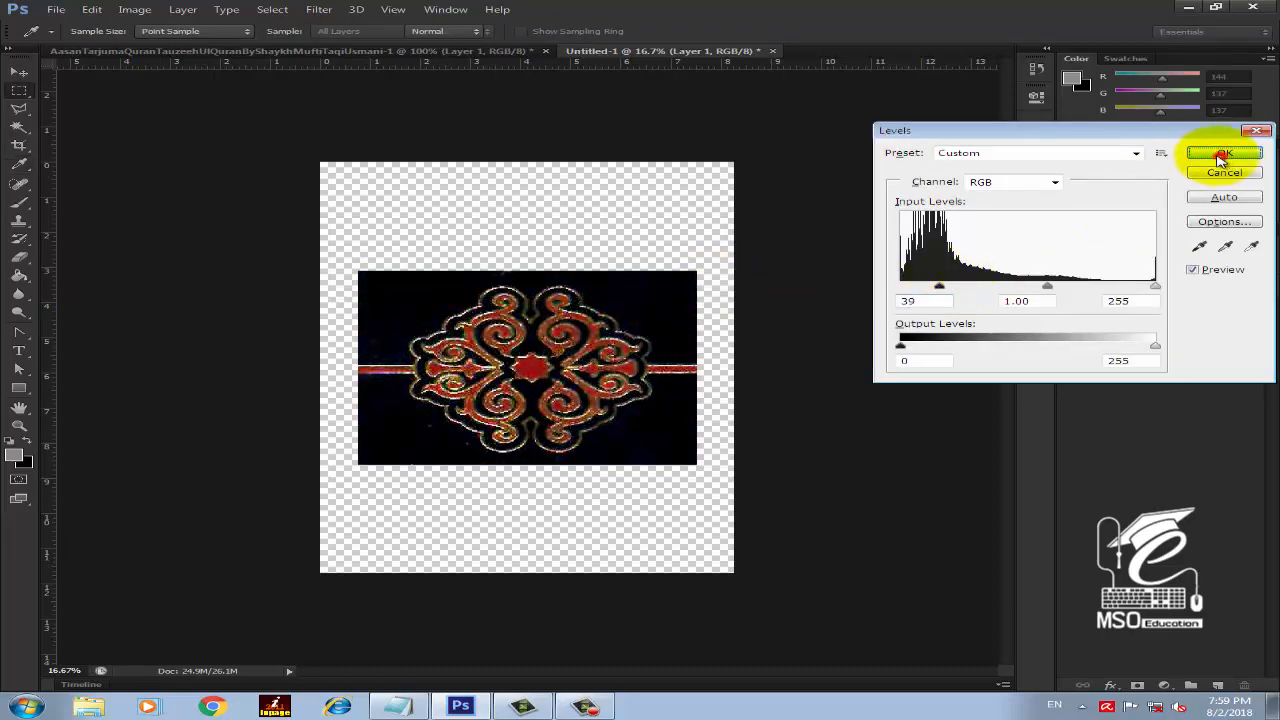
Invert the colours of the ornament layer
left_click(135, 10)
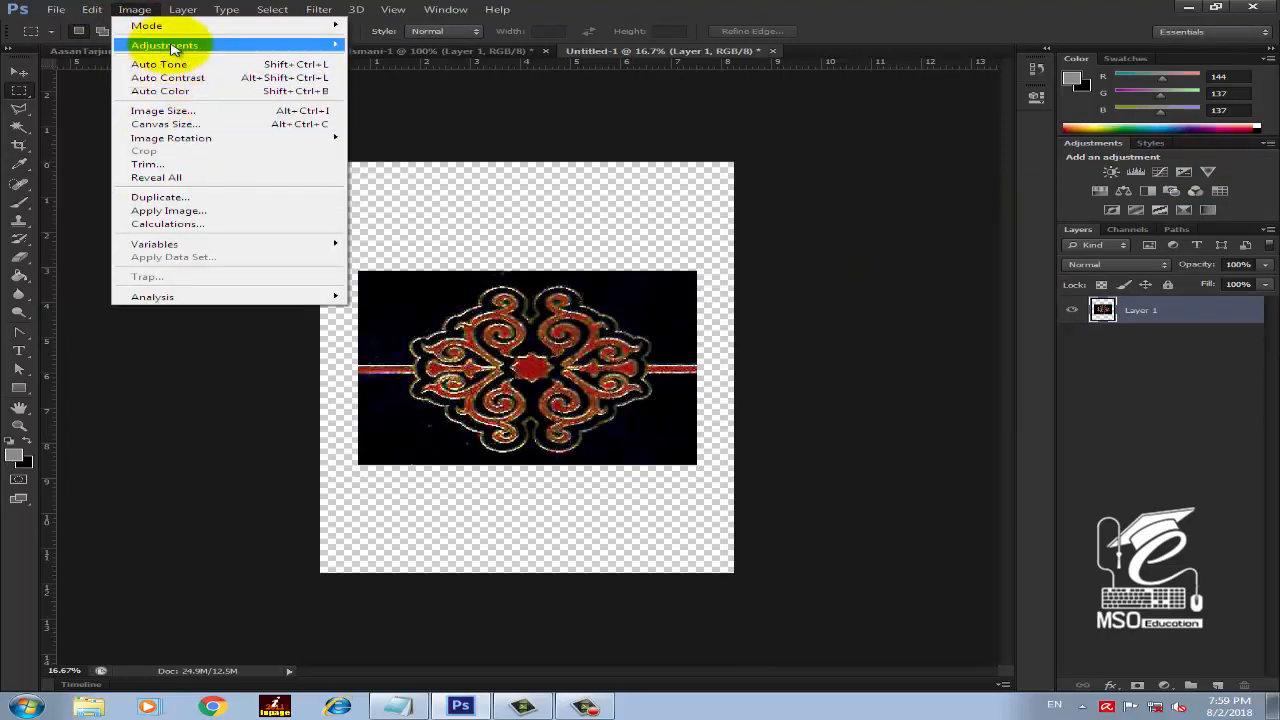
mouse_move(172, 48)
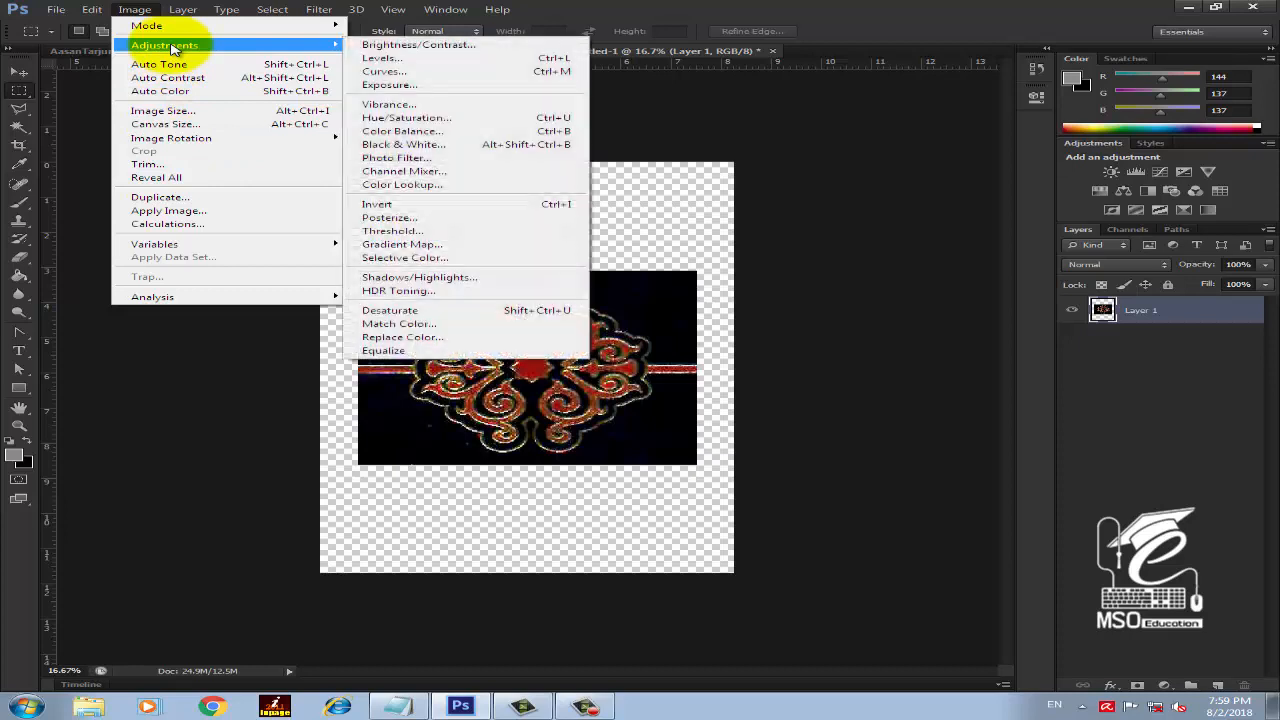
left_click(460, 207)
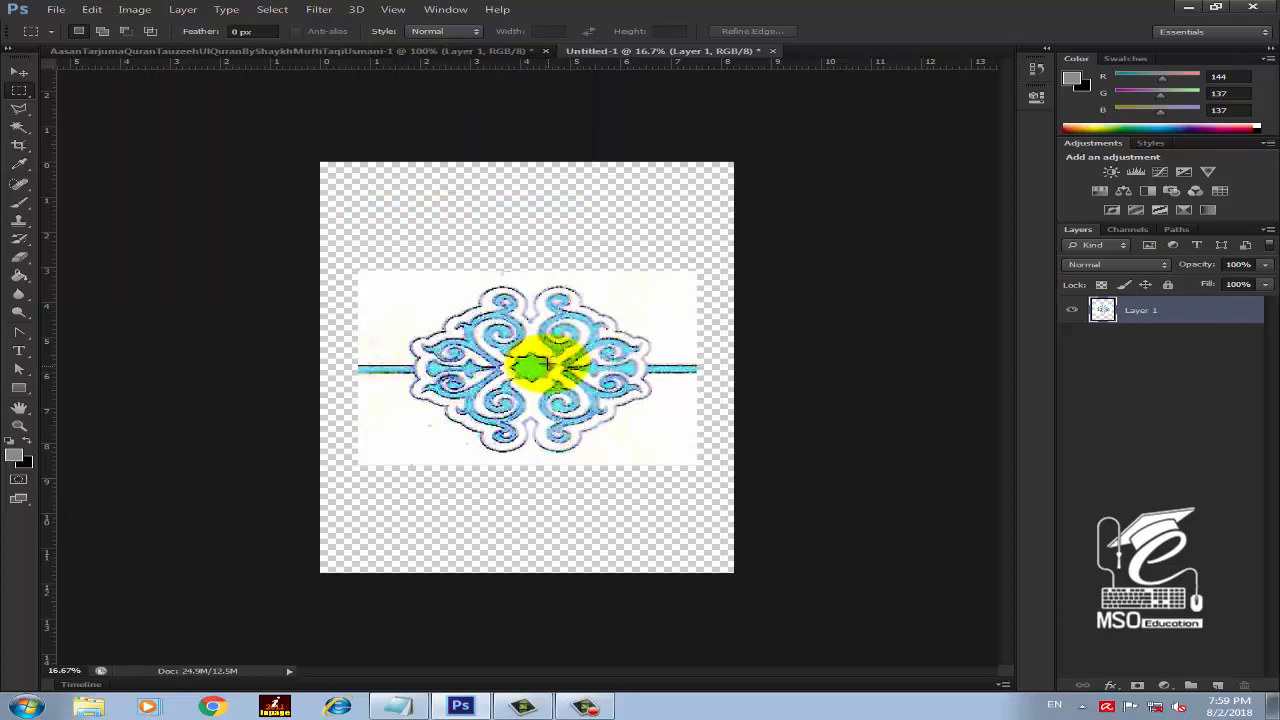
Deepen the inverted ornament's lines with Levels, setting the shadow input level to 137
key("ctrl+l")
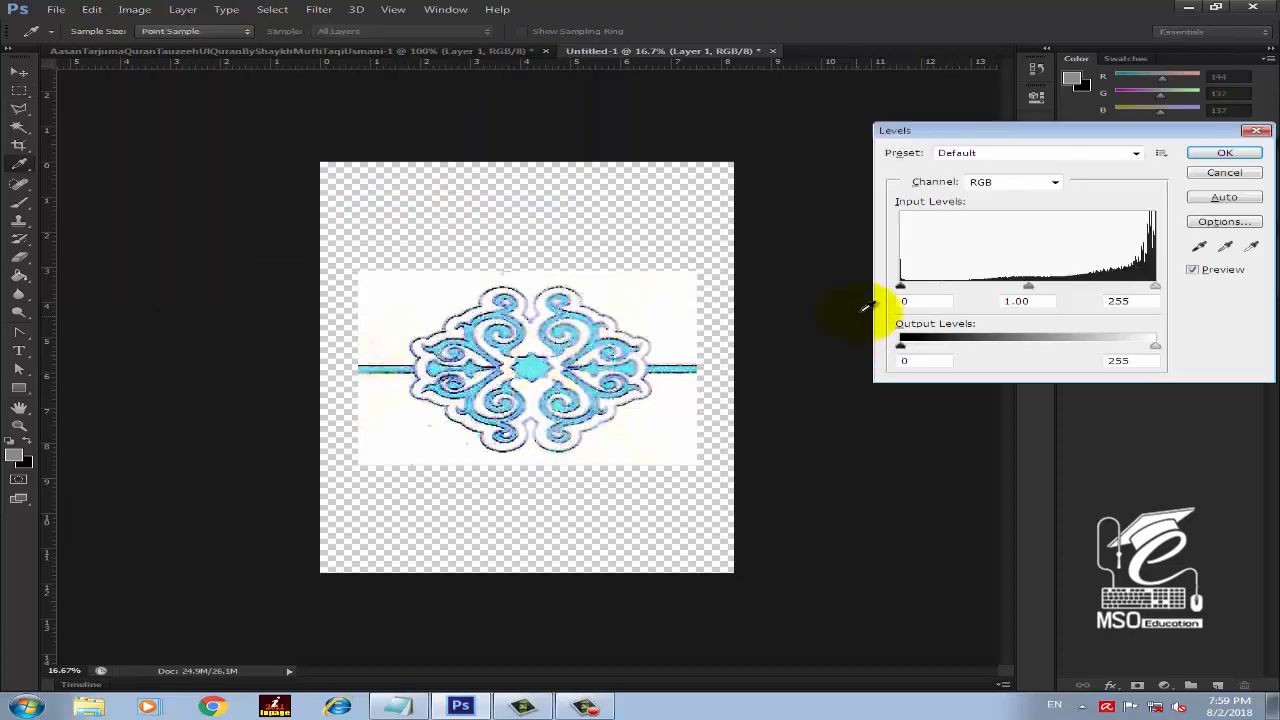
left_click_drag(901, 287, 1040, 277)
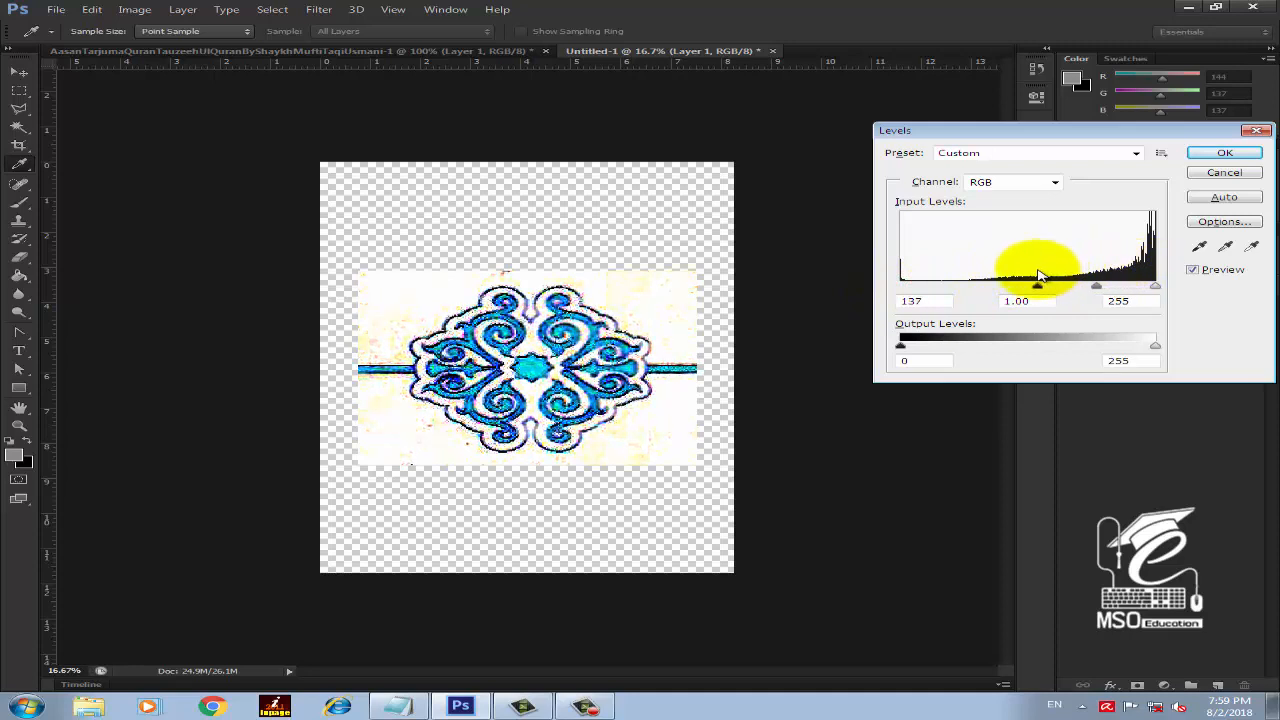
left_click(1224, 153)
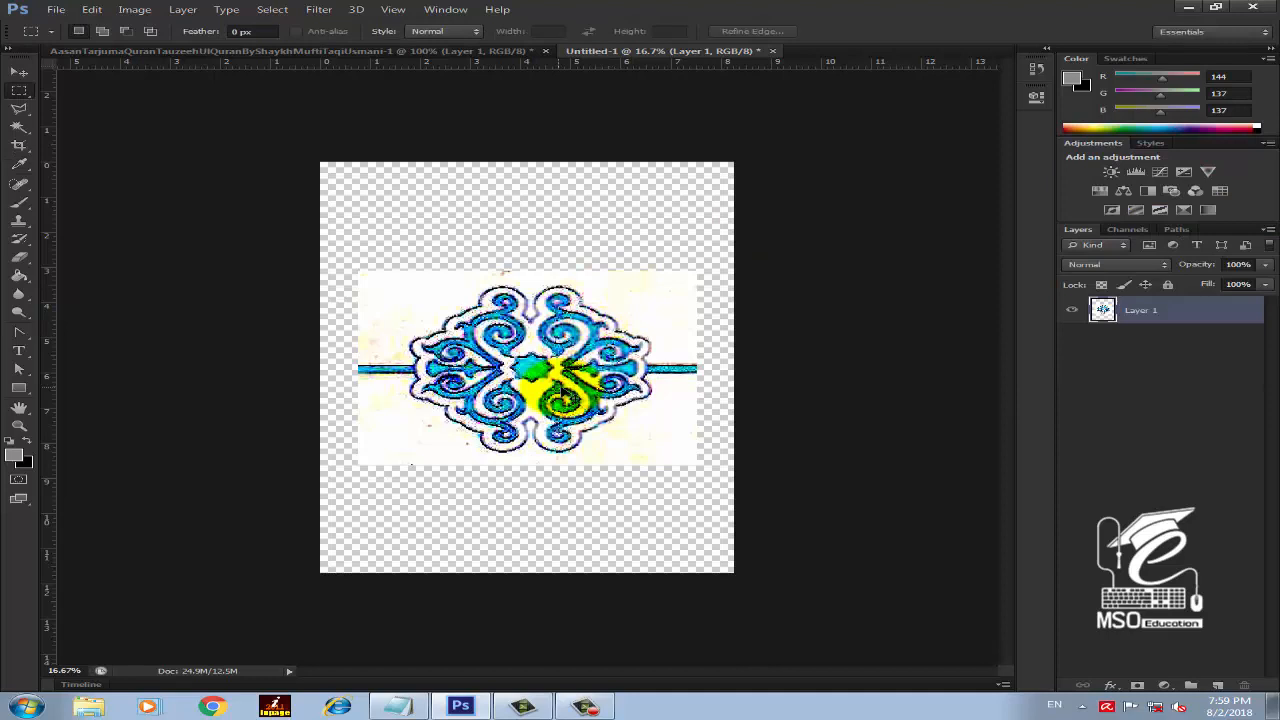
key("ctrl+l")
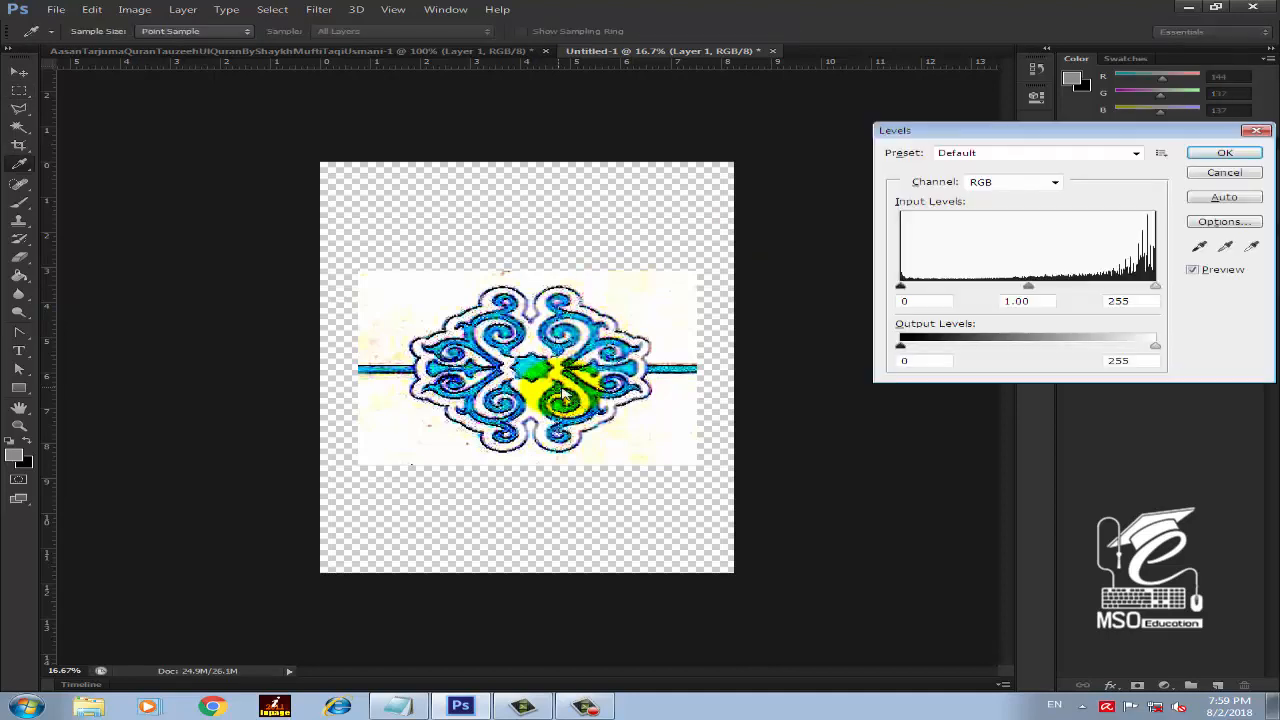
left_click(1205, 173)
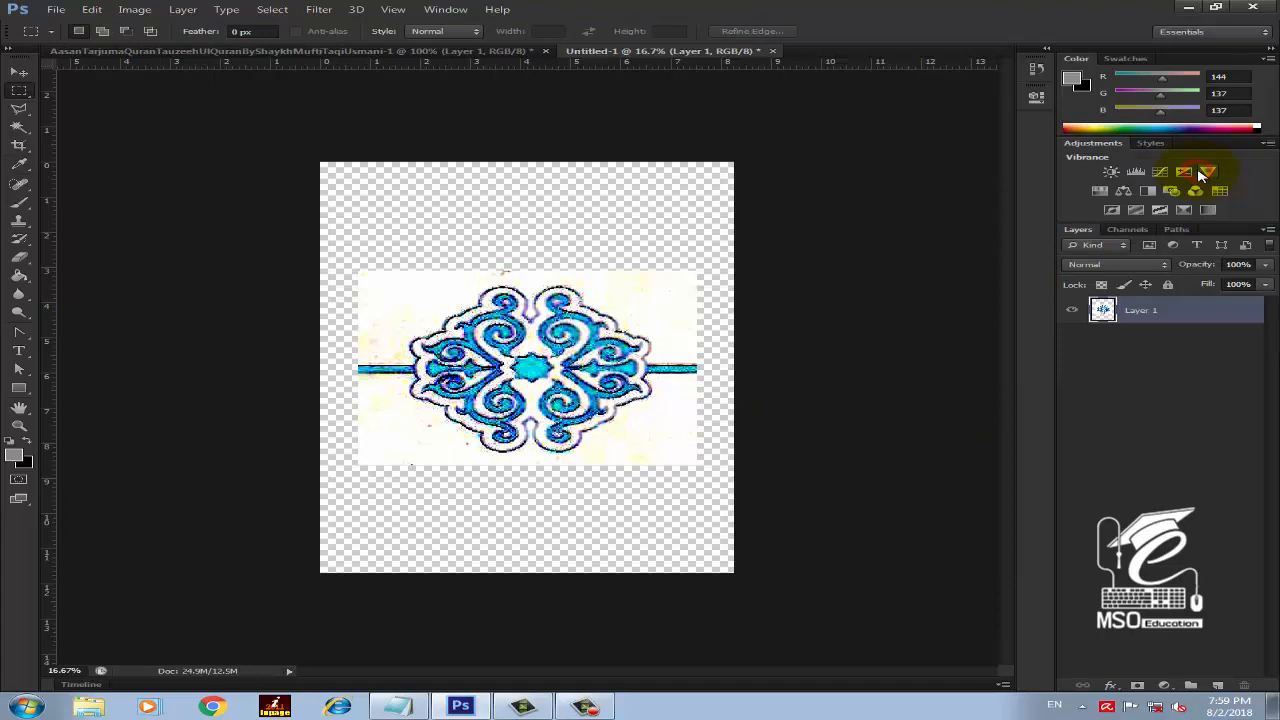
Shift the ornament's Color Balance toward blue, setting Yellow–Blue to +100 for both the midtones and the shadows
left_click(122, 12)
mouse_move(220, 45)
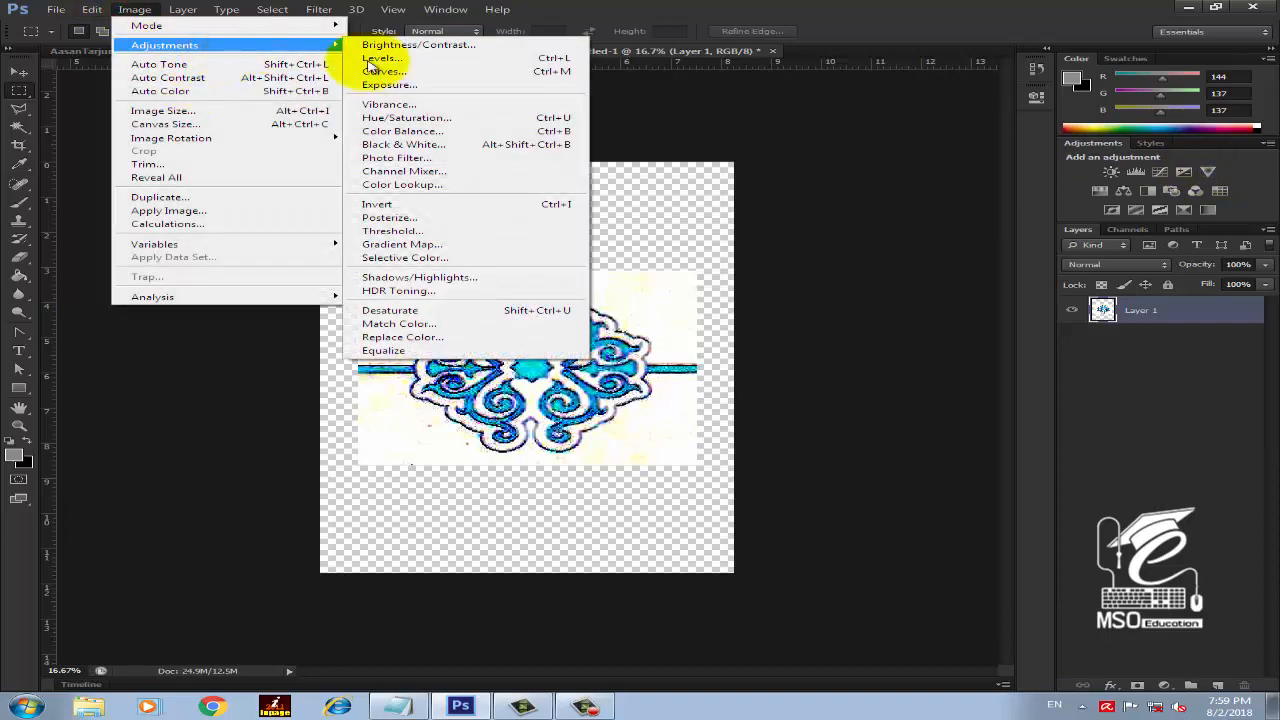
left_click(537, 129)
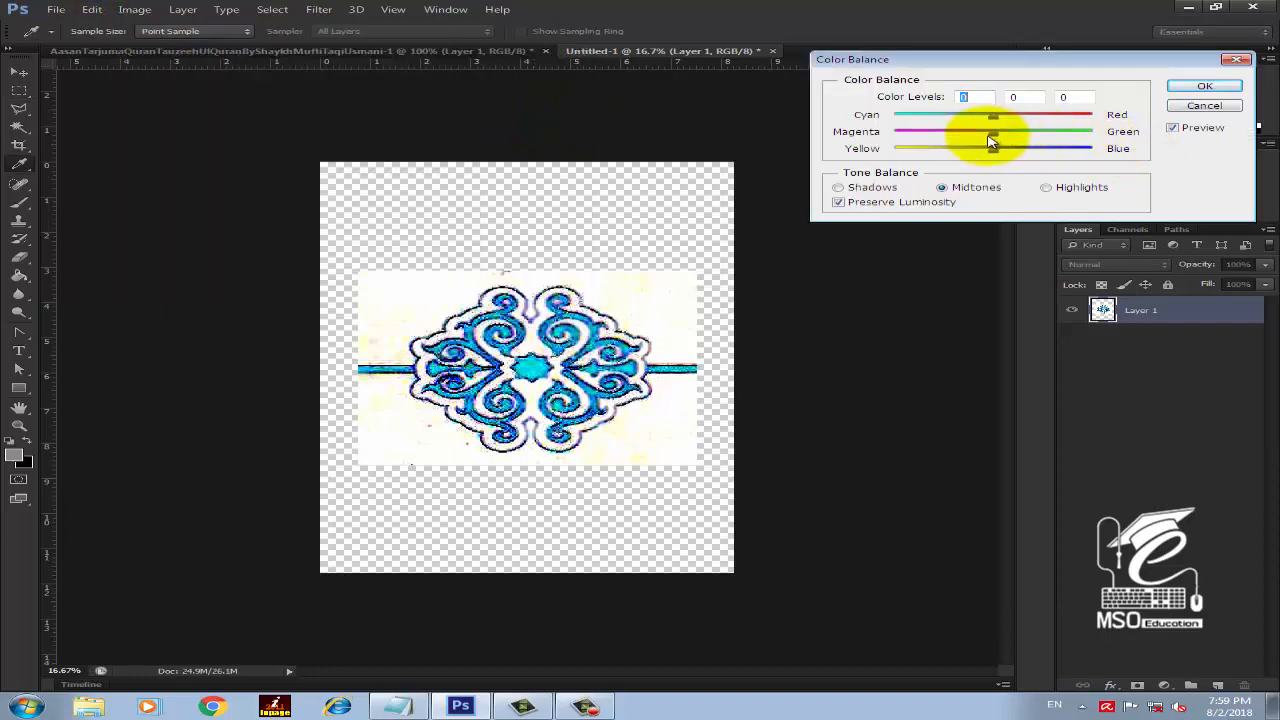
left_click_drag(991, 147, 1085, 150)
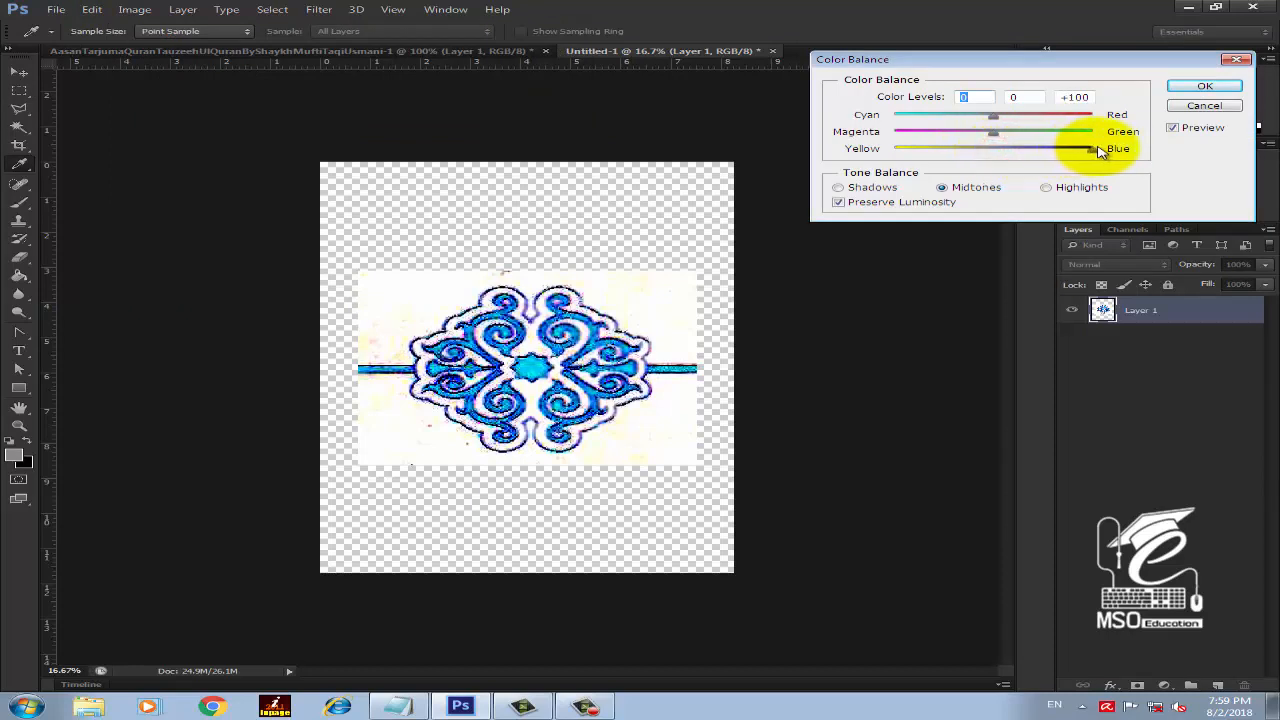
left_click(838, 187)
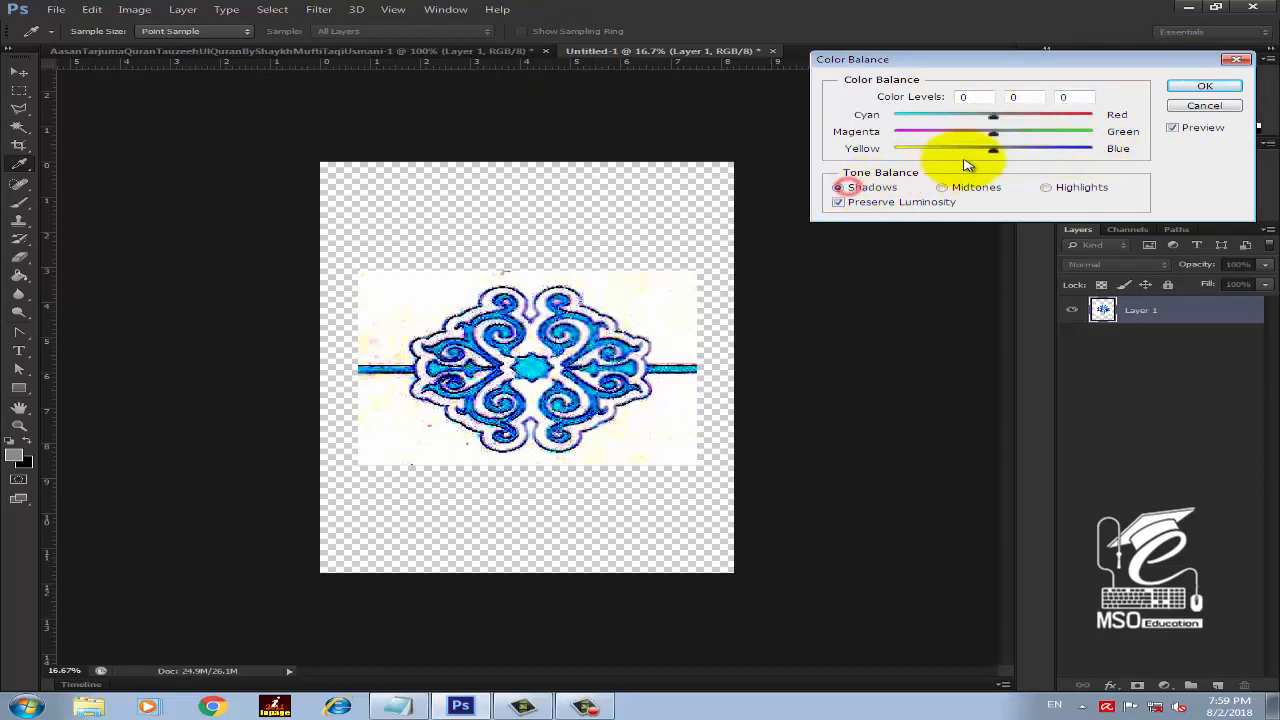
left_click_drag(995, 148, 1110, 150)
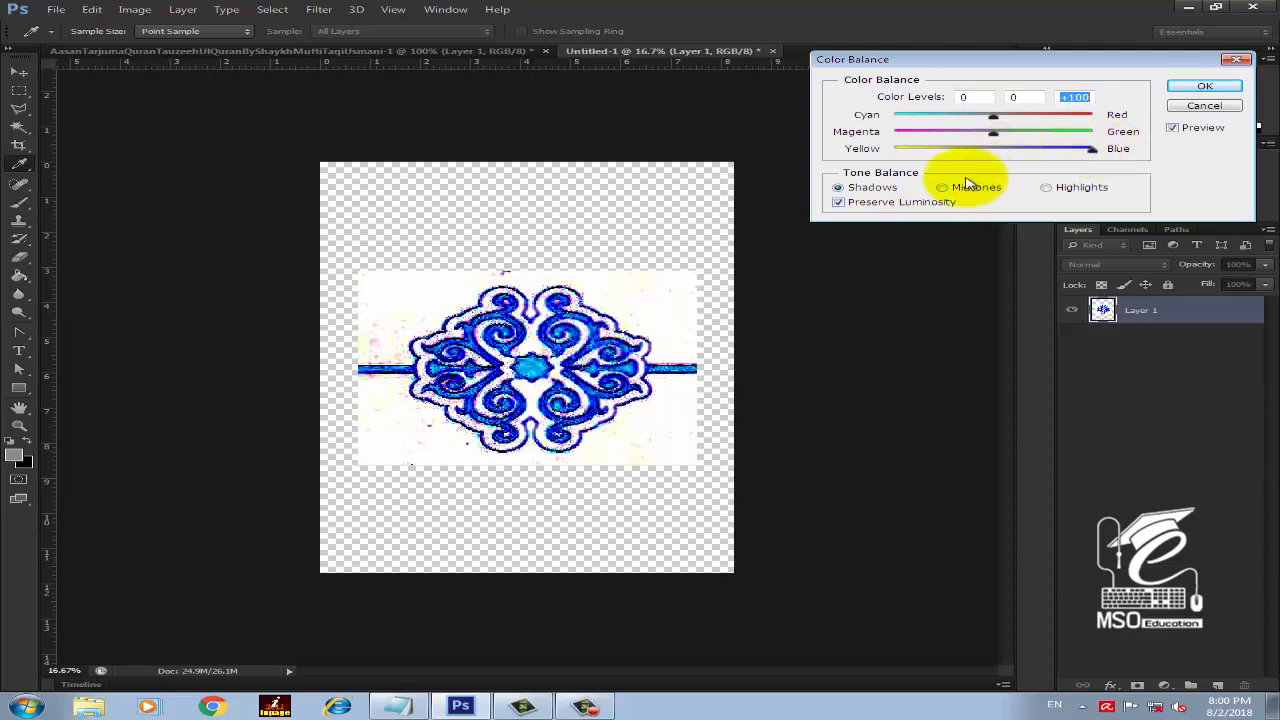
Set the highlights in Color Balance to +10 red and +100 blue, and apply the adjustment
left_click(1046, 187)
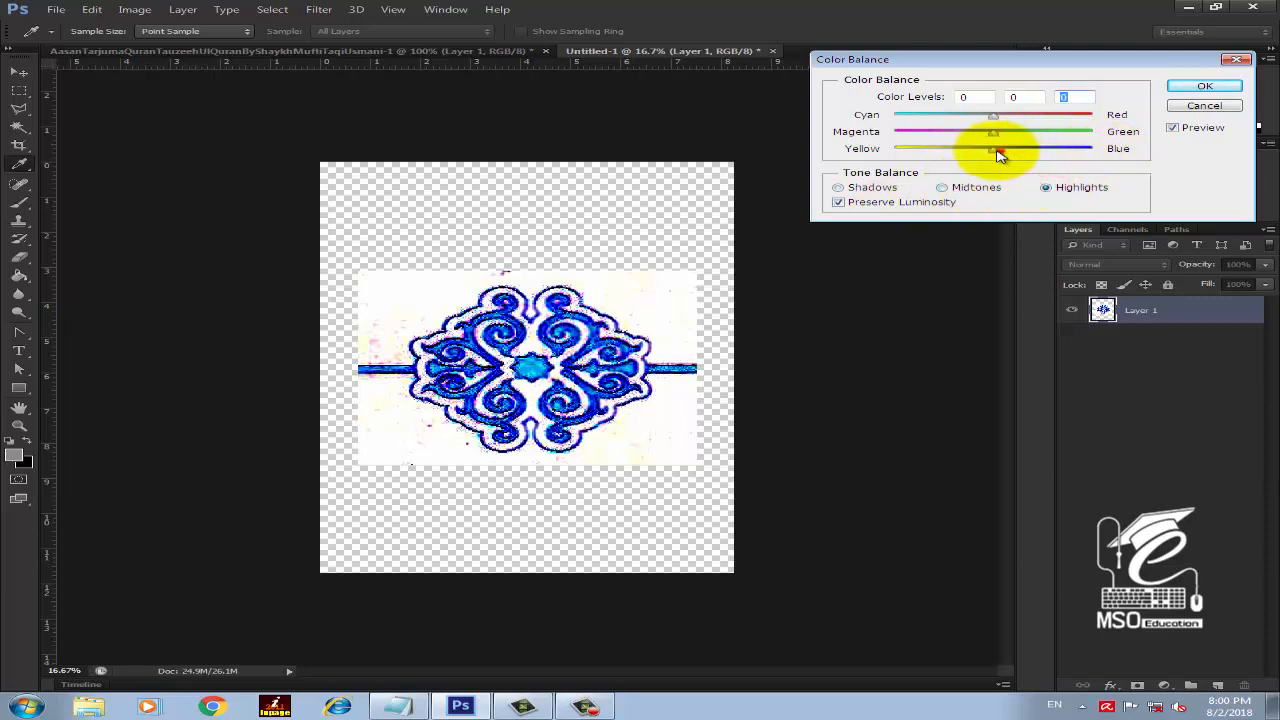
left_click_drag(995, 148, 1100, 153)
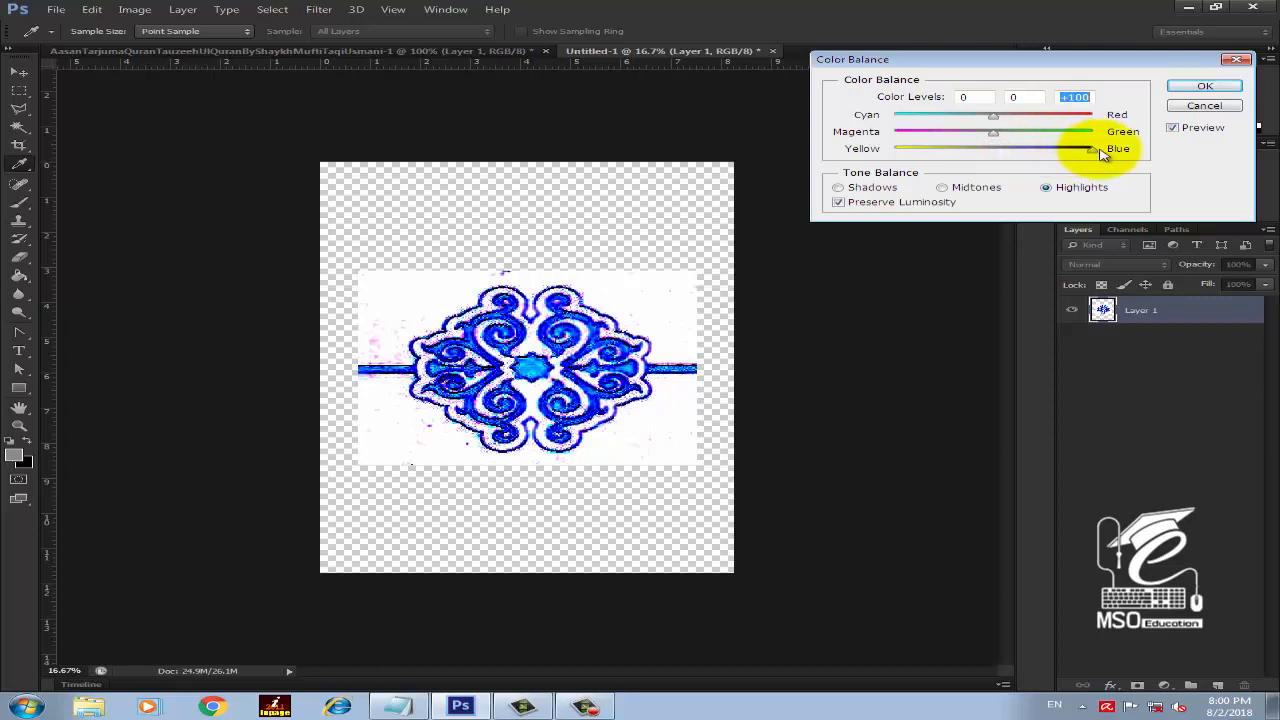
mouse_move(993, 116)
left_mouse_down()
mouse_move(962, 115)
mouse_move(1037, 115)
mouse_move(1003, 117)
left_mouse_up()
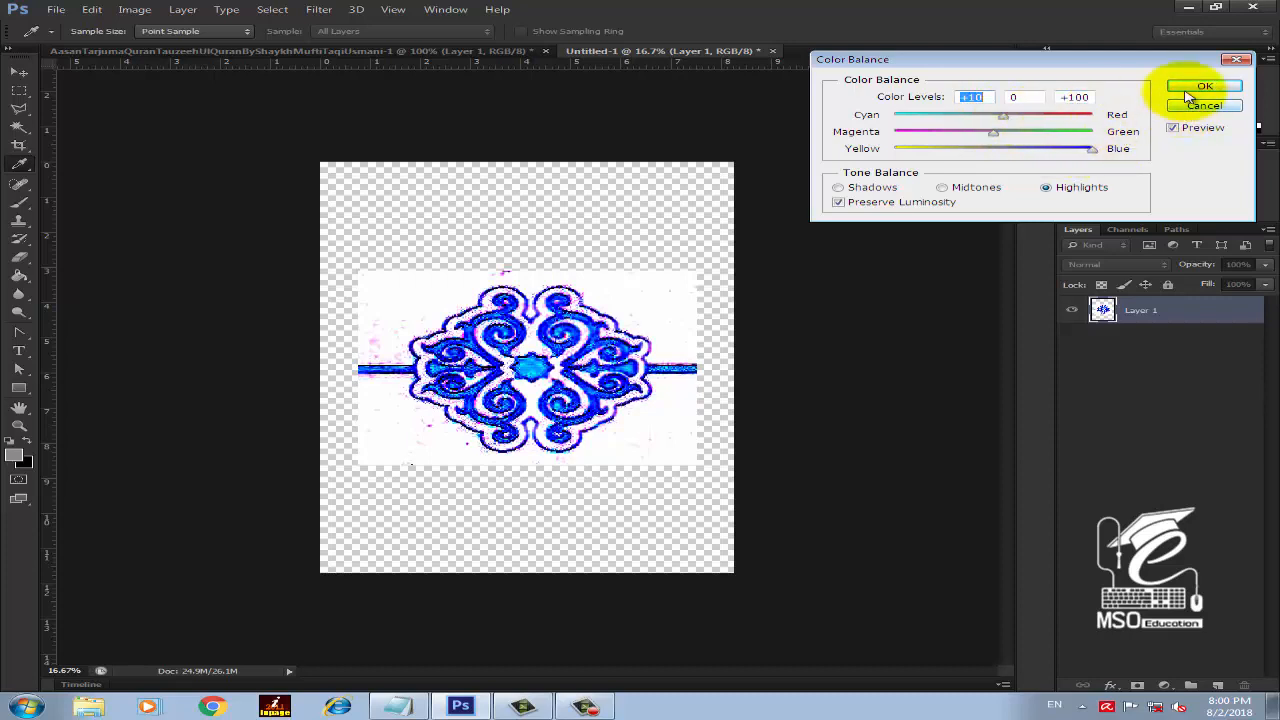
left_click(1205, 86)
key("m")
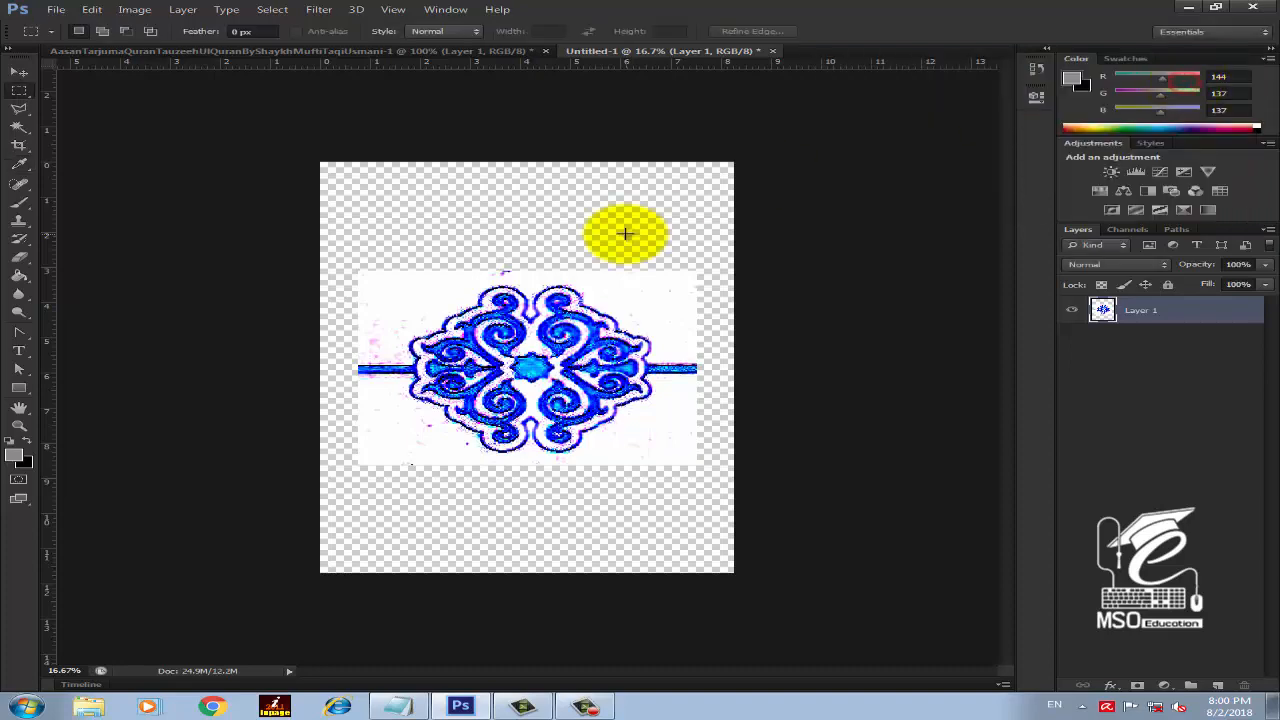
Apply Auto Contrast to the blue ornament
left_click(183, 12)
mouse_move(135, 10)
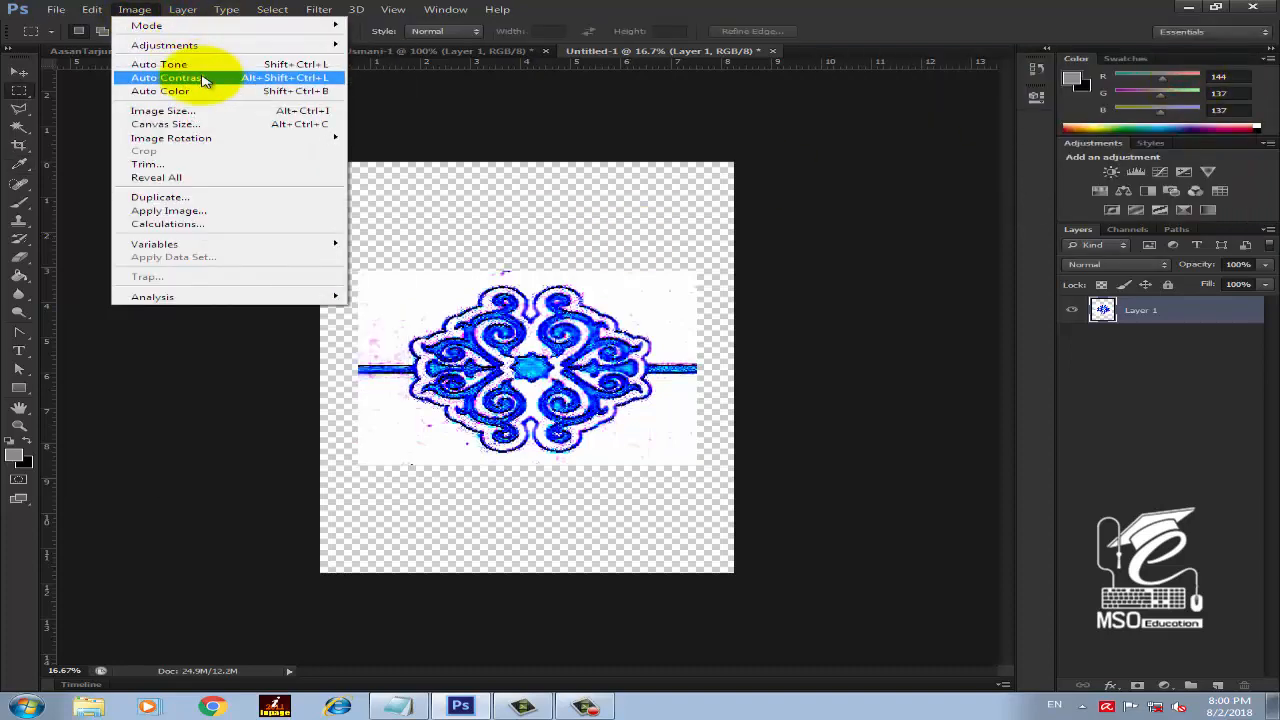
left_click(170, 77)
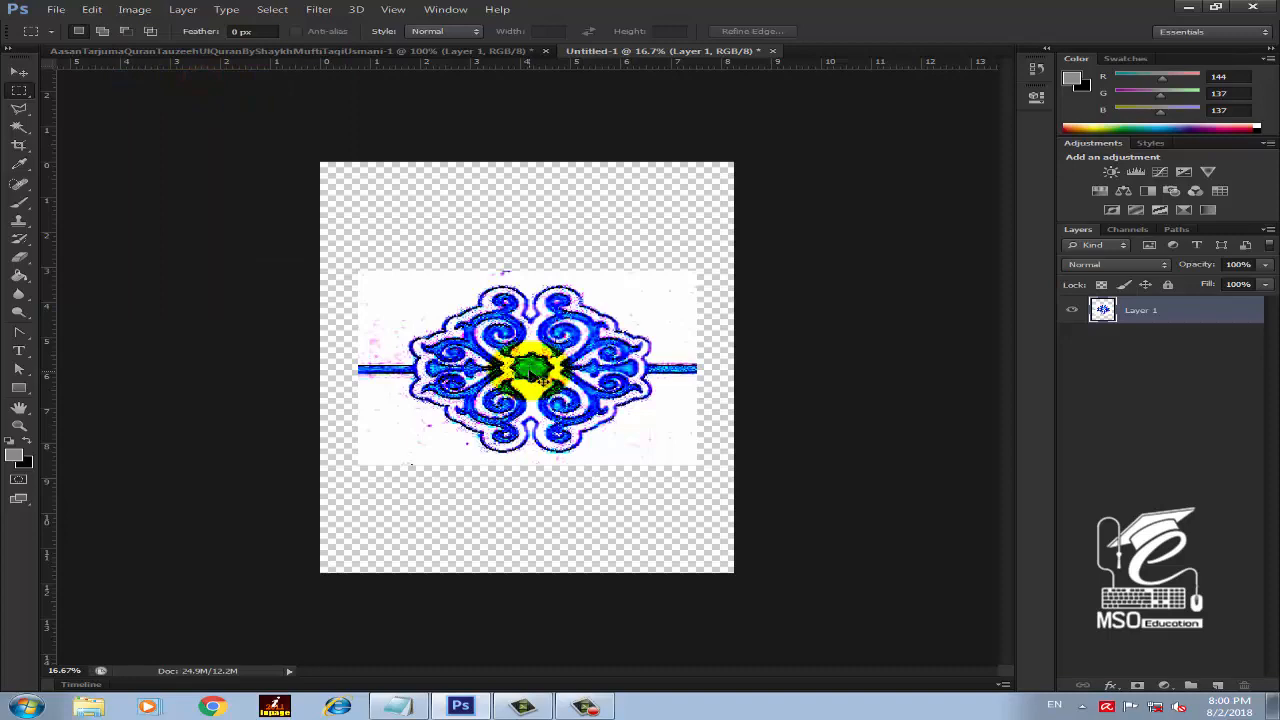
Convert the blue ornament to grayscale with the Black & White adjustment, using the Default preset
key("ctrl+plus")
key("ctrl+plus")
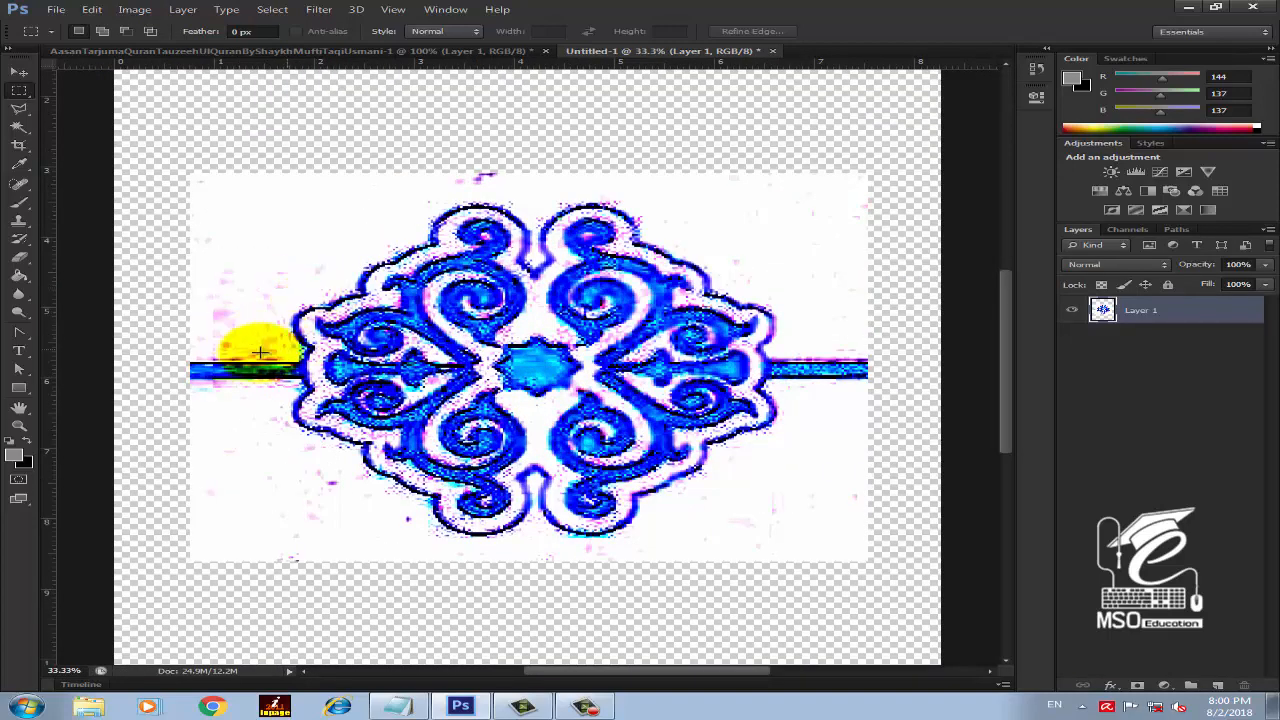
key("ctrl+minus")
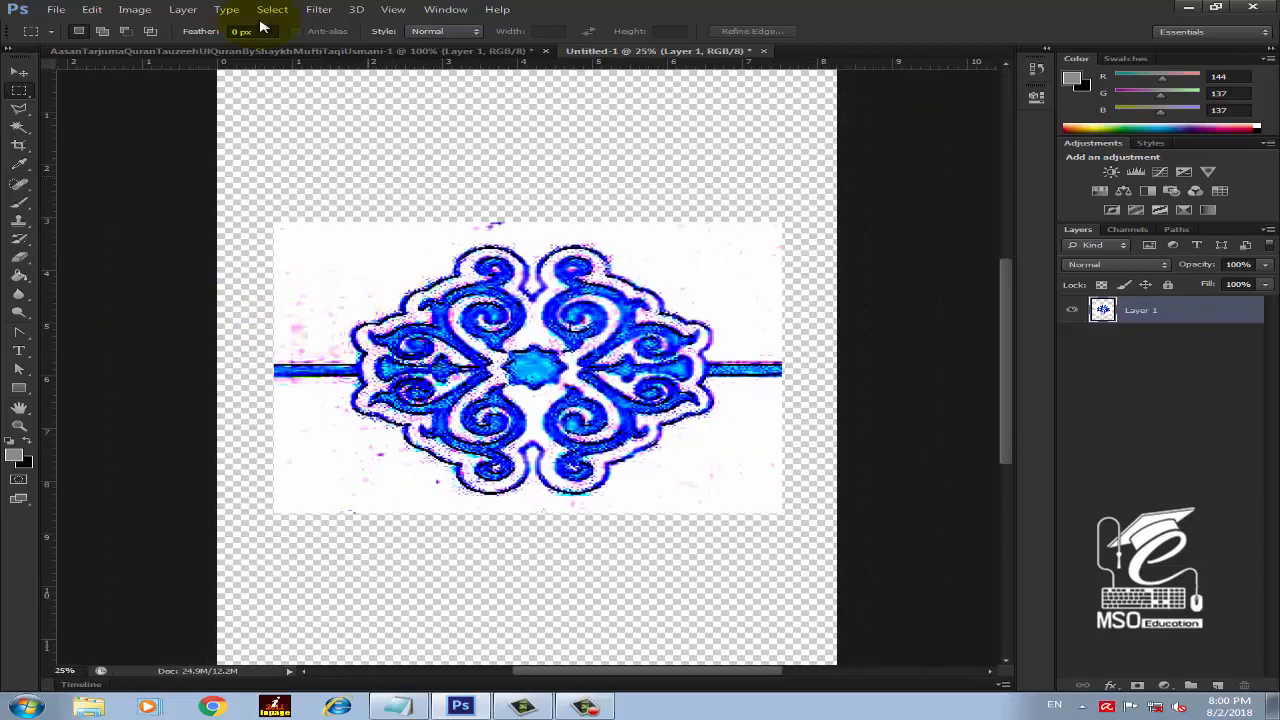
left_click(150, 12)
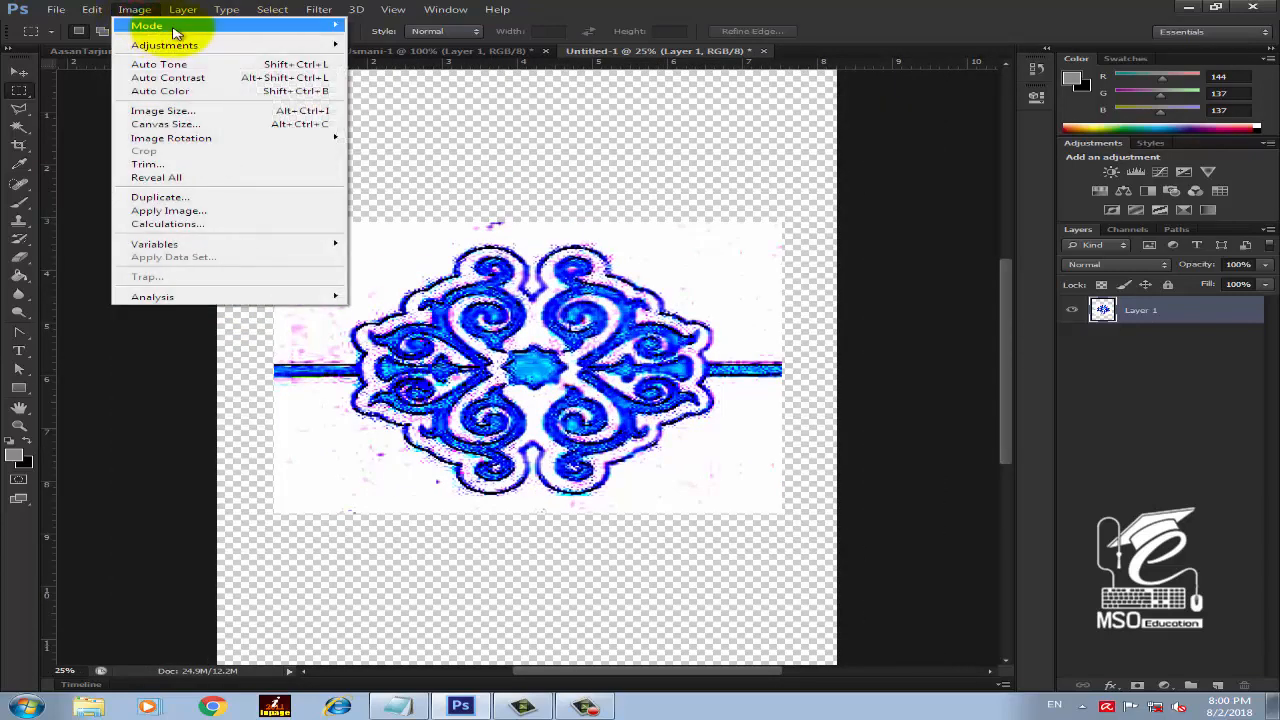
mouse_move(193, 50)
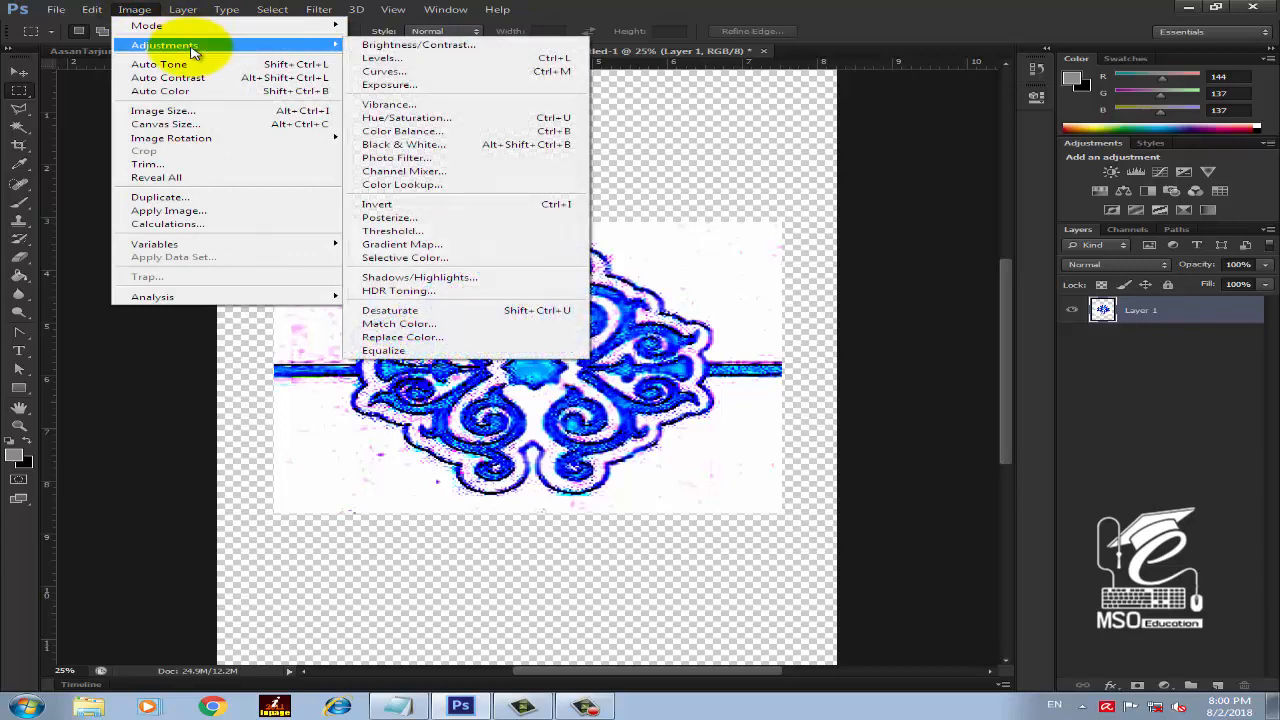
left_click(471, 145)
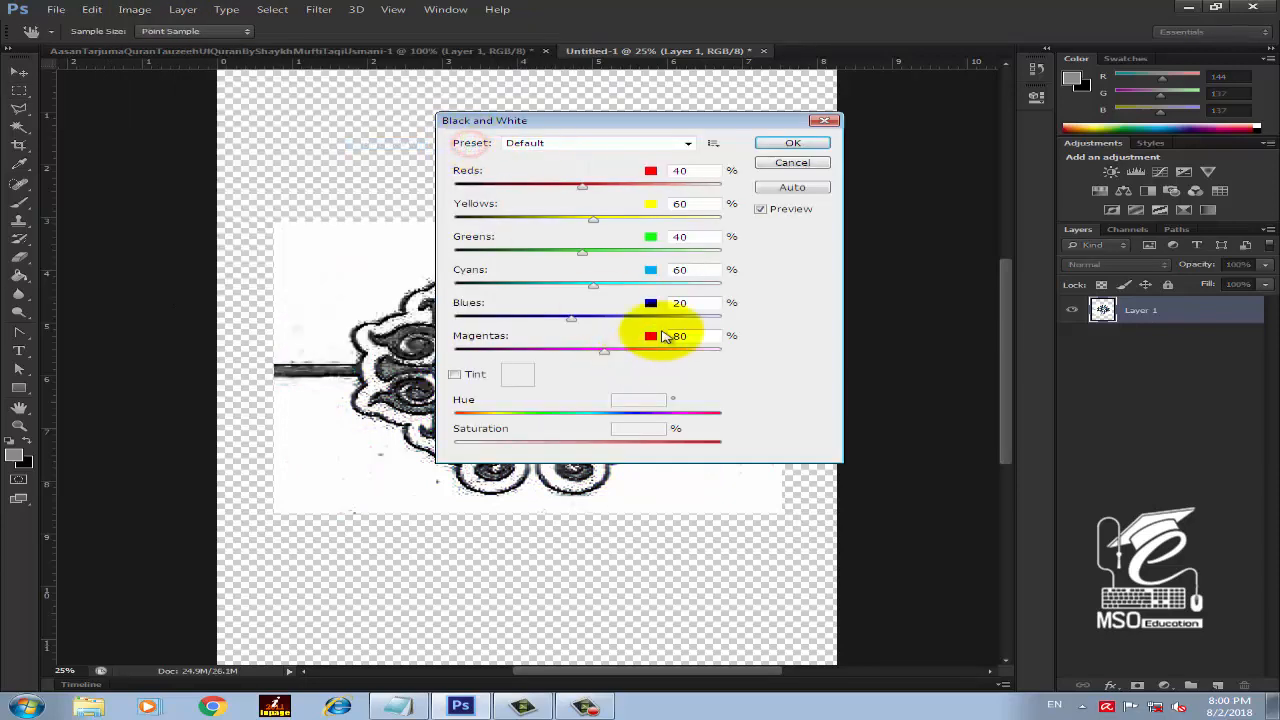
left_click_drag(571, 125, 942, 92)
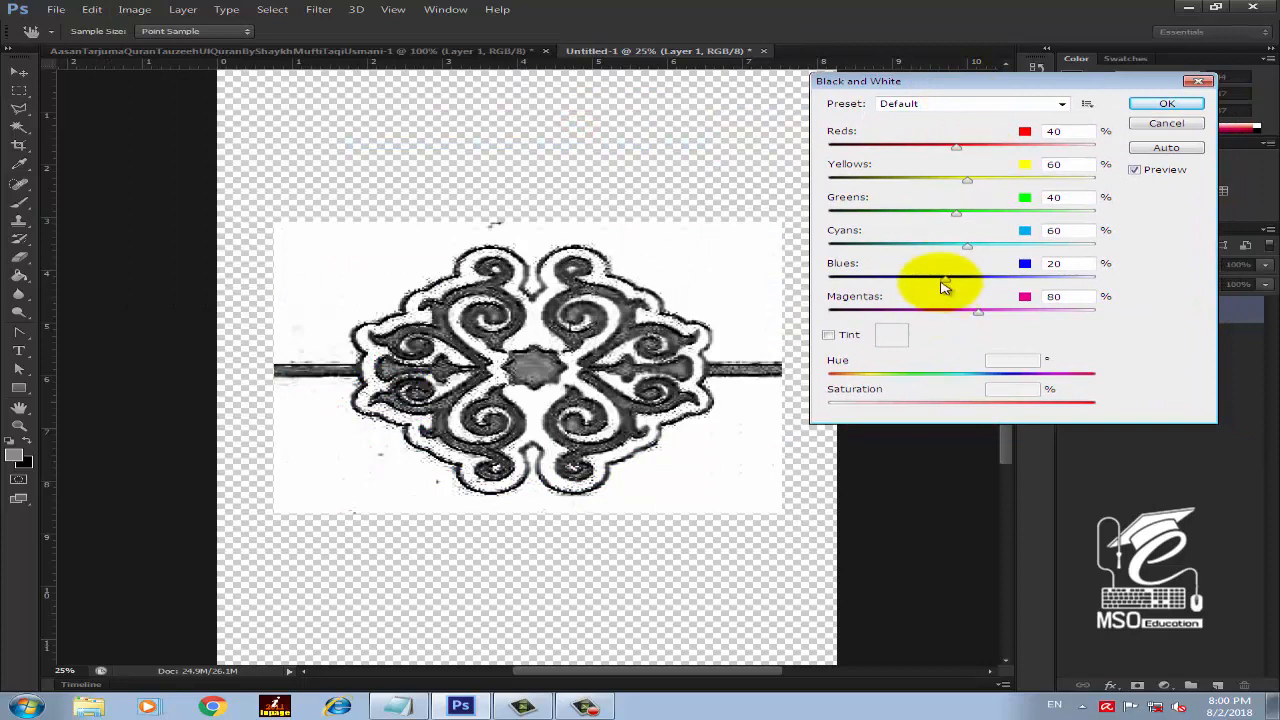
left_click(1150, 104)
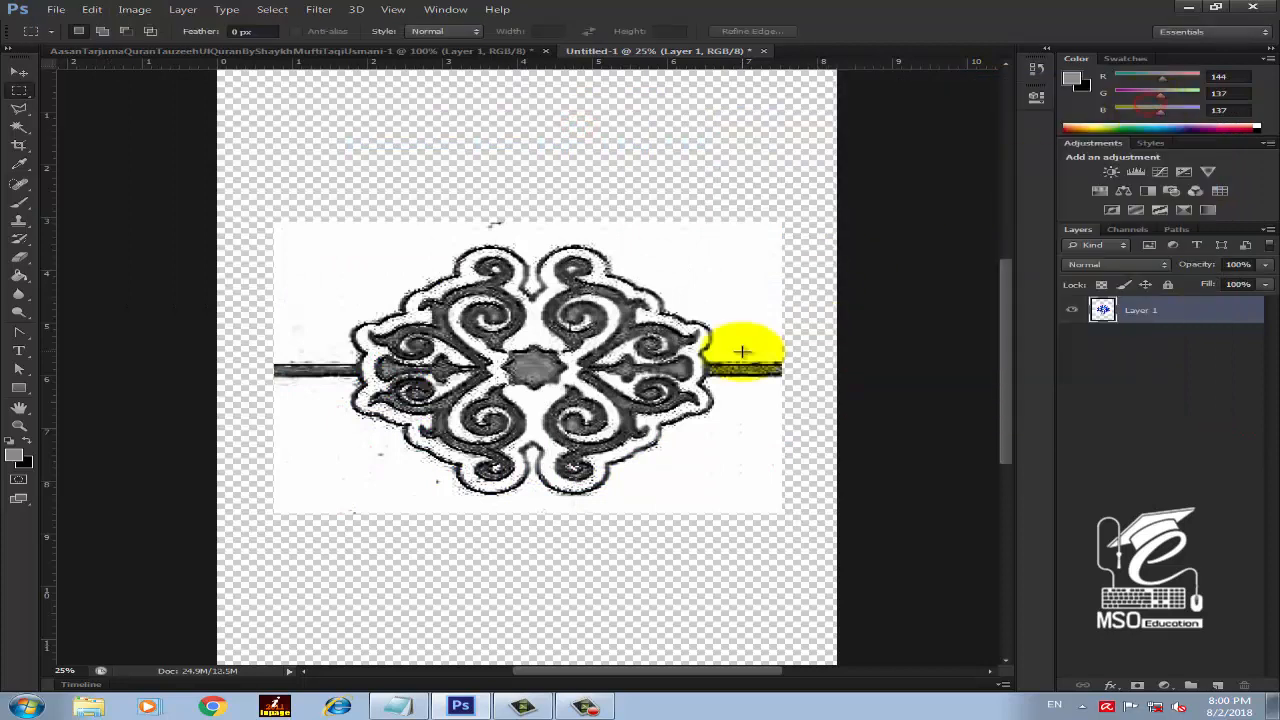
Darken the grayscale ornament to near-solid black with Levels, setting the shadow input level to 127
key("ctrl+l")
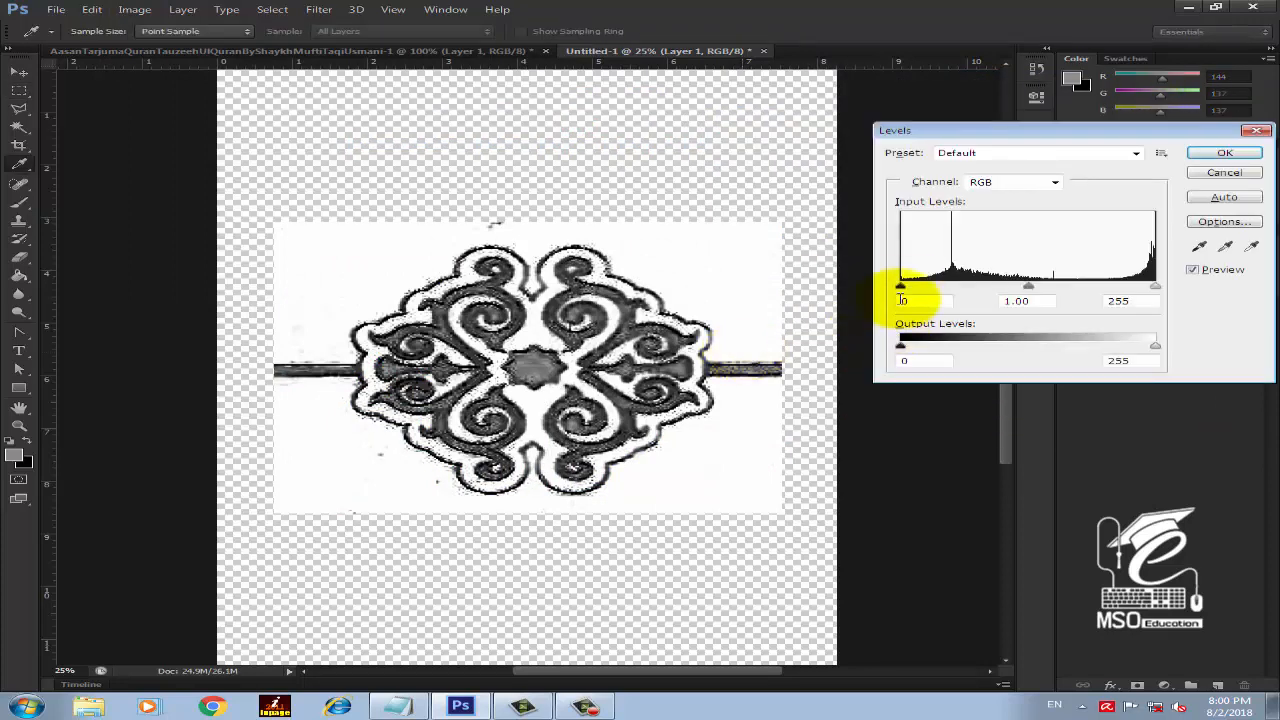
left_click_drag(900, 286, 1028, 285)
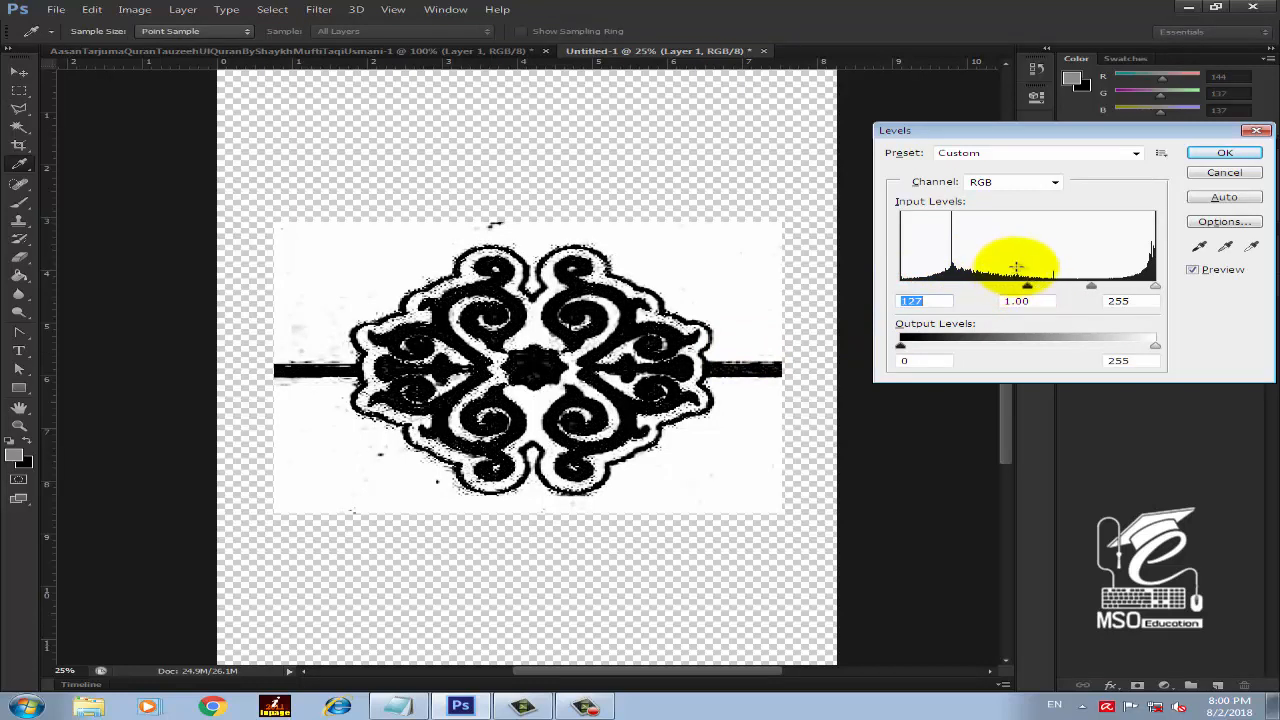
left_click(1222, 153)
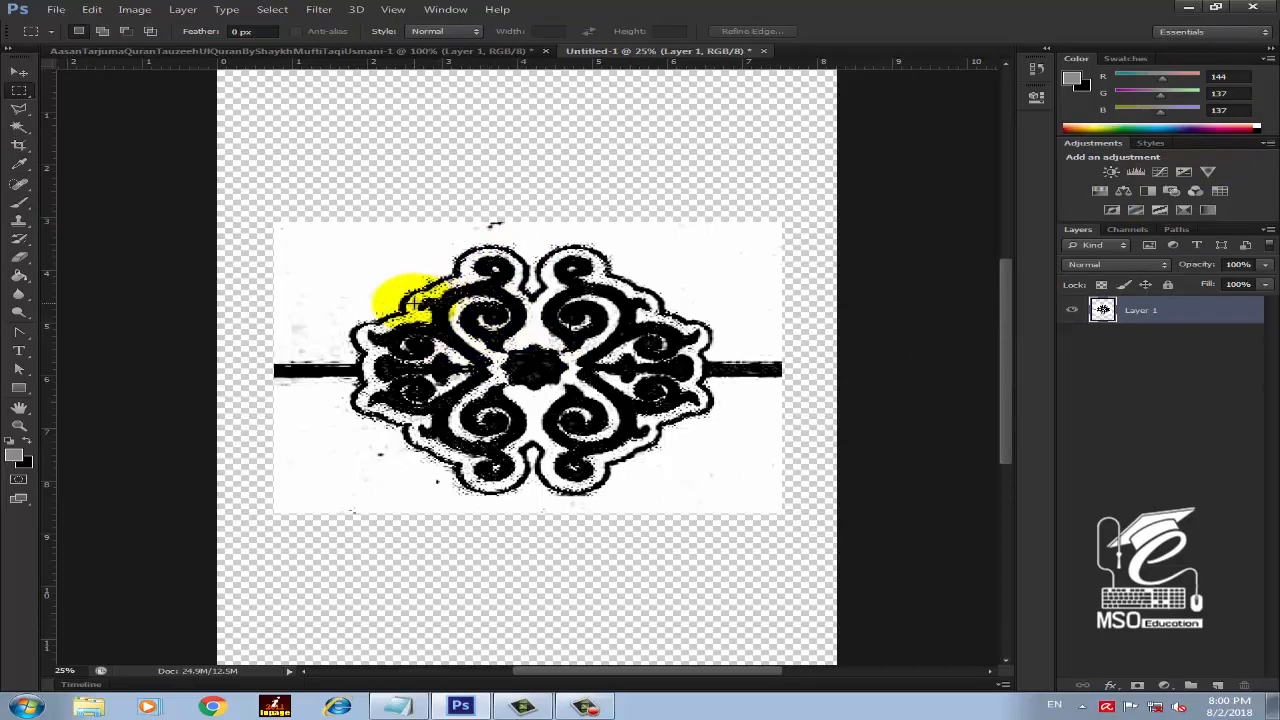
Start a Pen tool shape path that traces the small curl at the ornament's upper left
key("ctrl+plus")
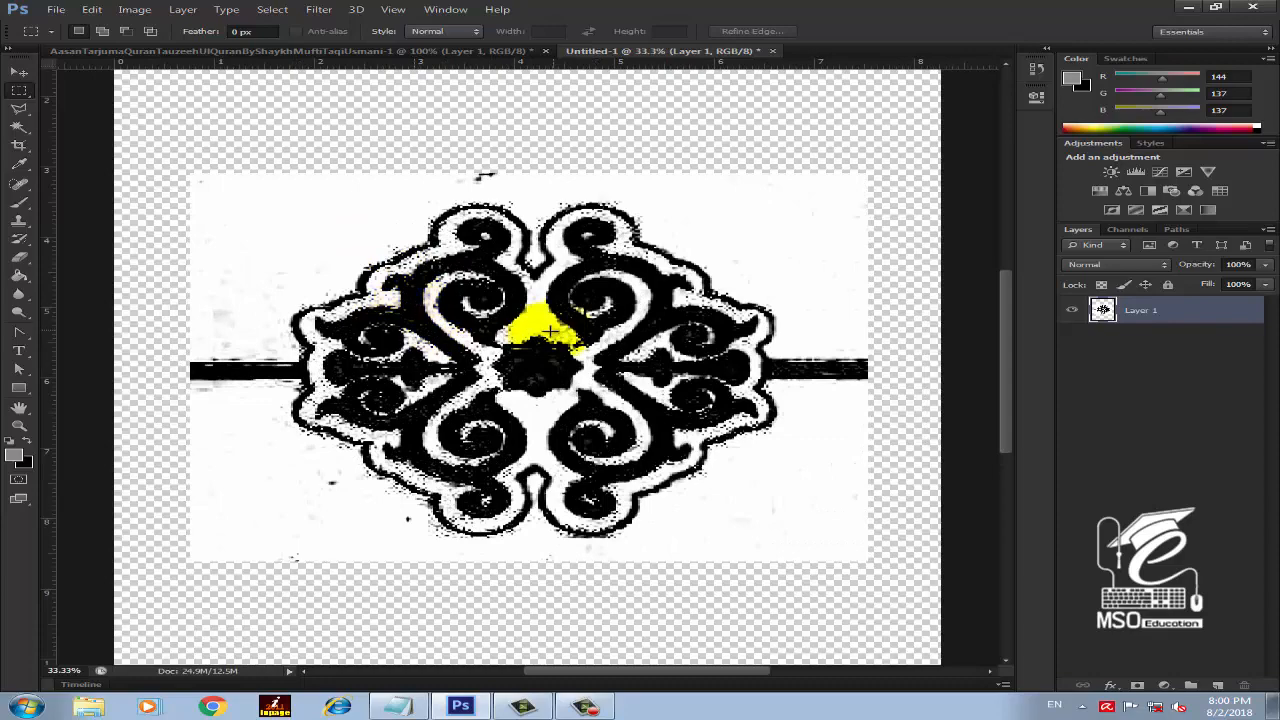
left_click_drag(18, 367, 83, 373)
right_click(20, 336)
left_click(63, 336)
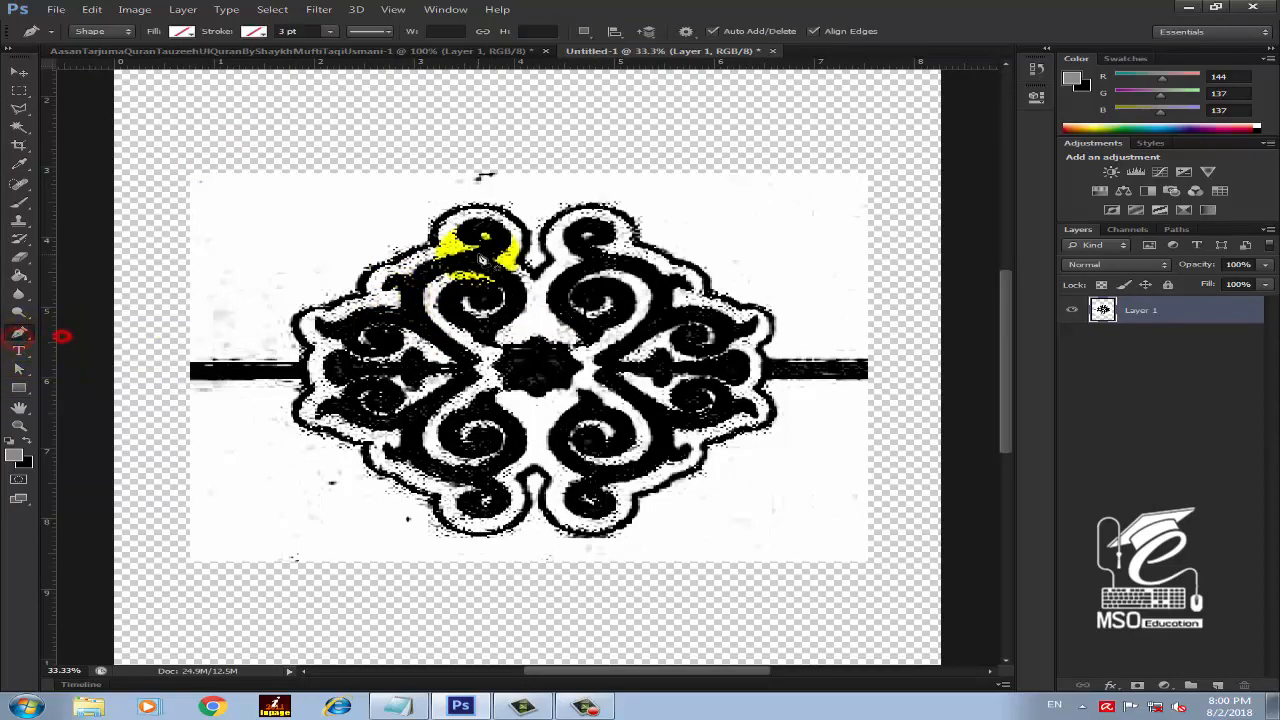
key("ctrl+plus")
key("ctrl+plus")
key("ctrl+minus")
left_click_drag(474, 193, 493, 160)
left_click_drag(381, 218, 366, 198)
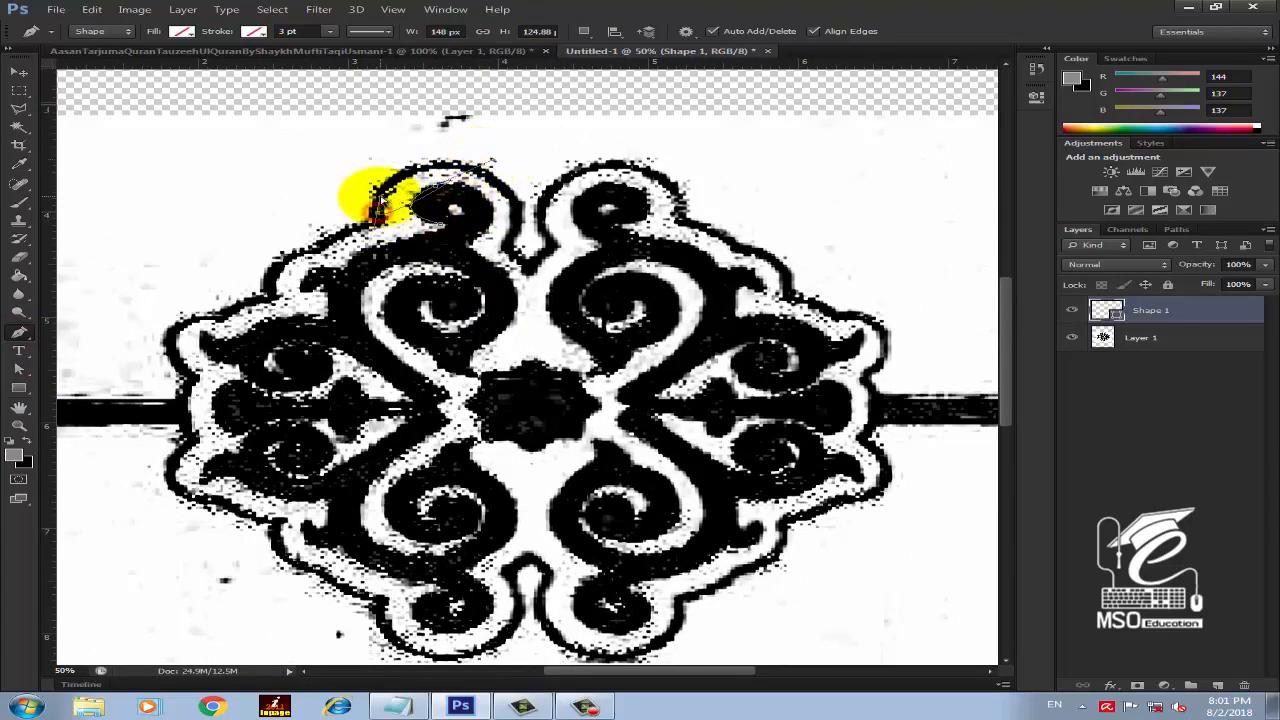
left_click_drag(486, 206, 499, 250)
left_click(440, 184, "alt")
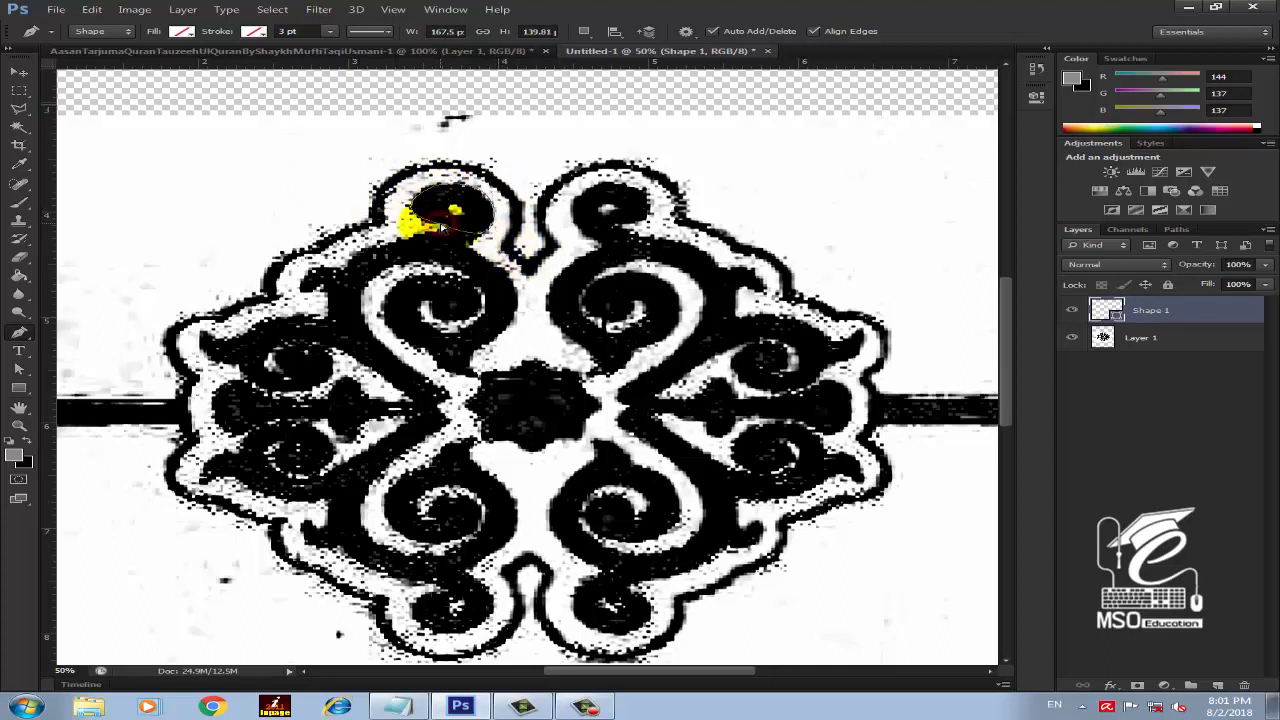
key("ctrl+z")
left_click(494, 211, "alt")
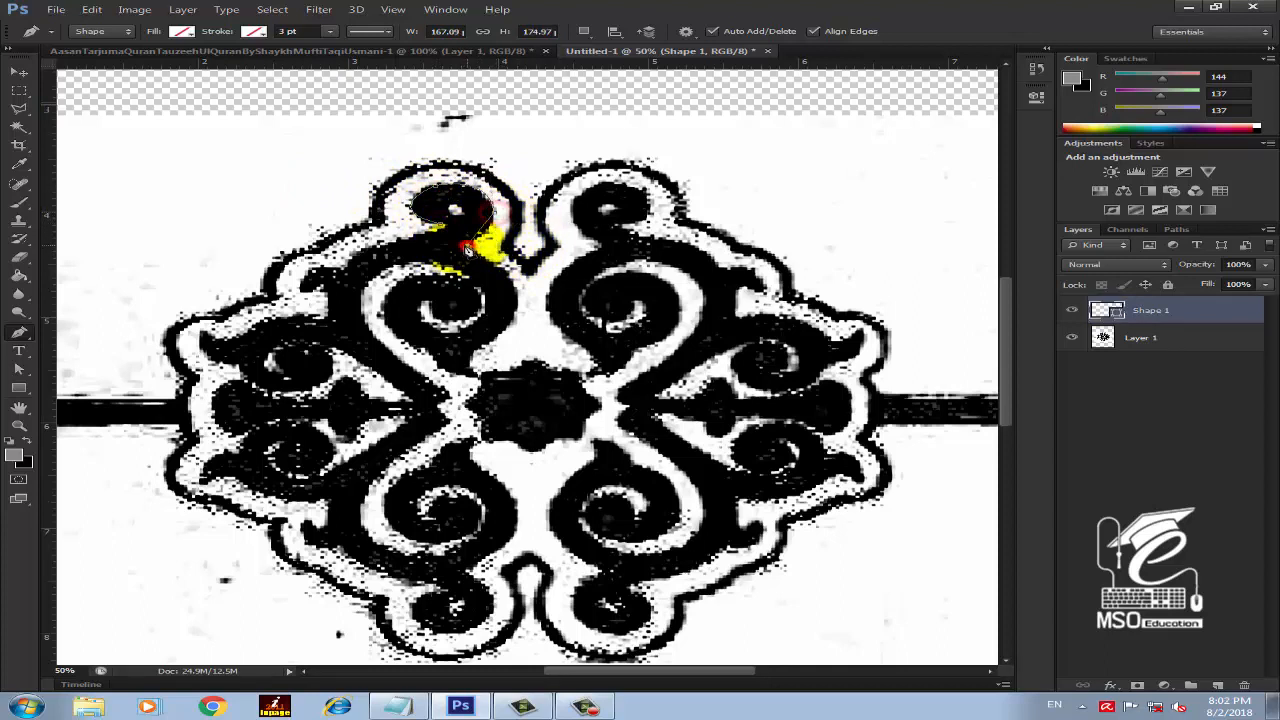
Continue the path from the small curl's neck around the large upper-left spiral's outer edge to its pointed lower tip
left_click_drag(467, 247, 433, 256)
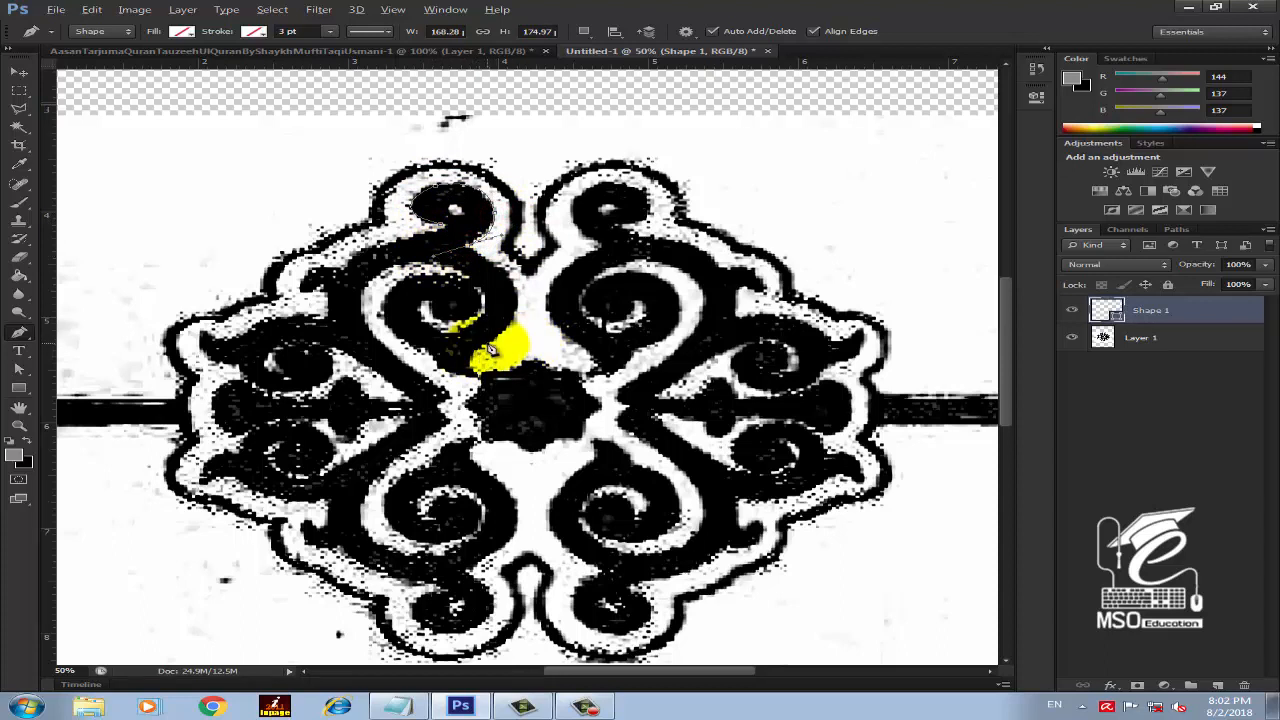
left_click(467, 245, "alt")
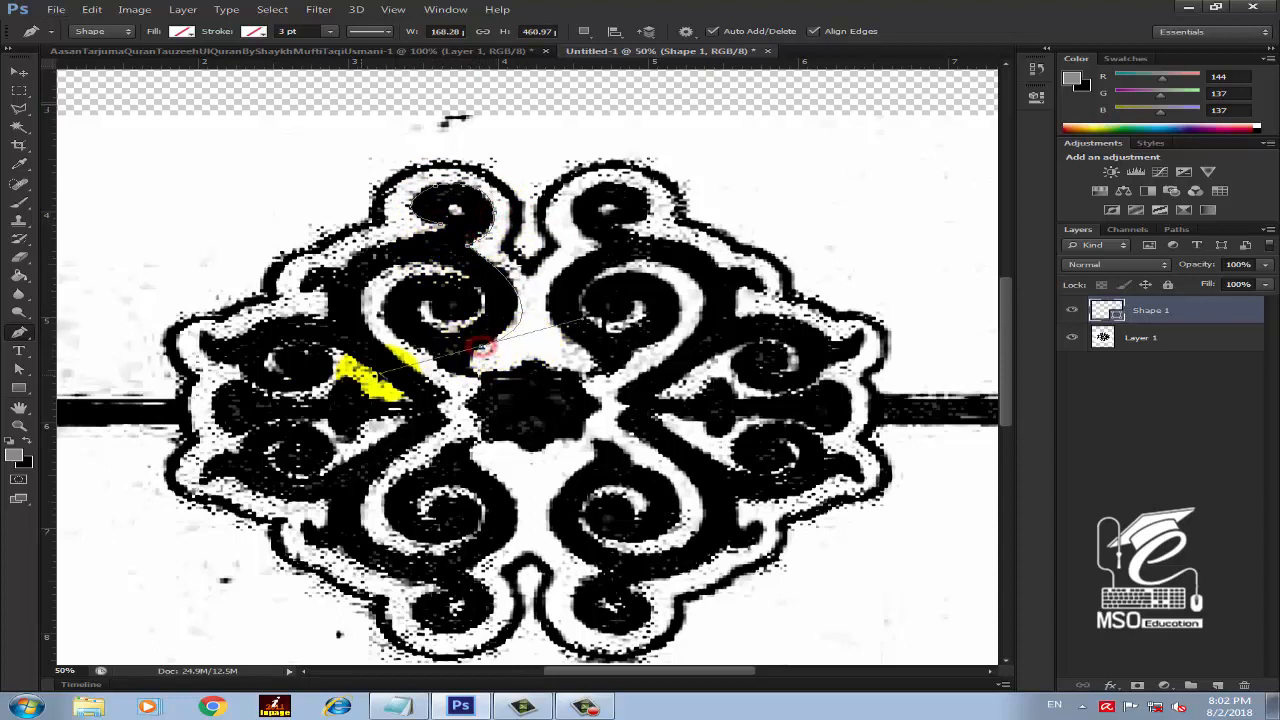
mouse_move(480, 347)
left_mouse_down()
mouse_move(480, 380)
mouse_move(496, 390)
left_mouse_up()
left_click(479, 375, "alt")
left_click_drag(434, 356, 421, 329)
left_click(434, 356, "alt")
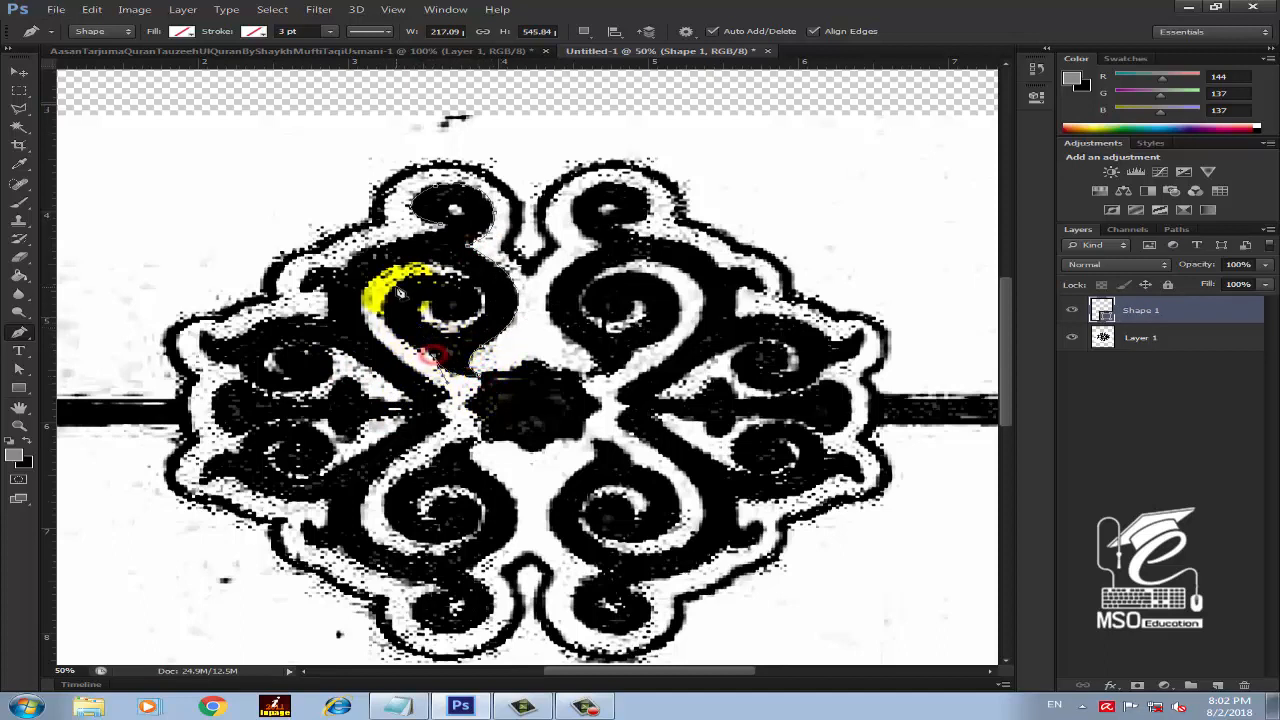
Trace the large upper-left spiral's left edge and upper inner curve with smooth anchor points
mouse_move(395, 287)
left_mouse_down()
mouse_move(433, 270)
mouse_move(441, 243)
left_mouse_up()
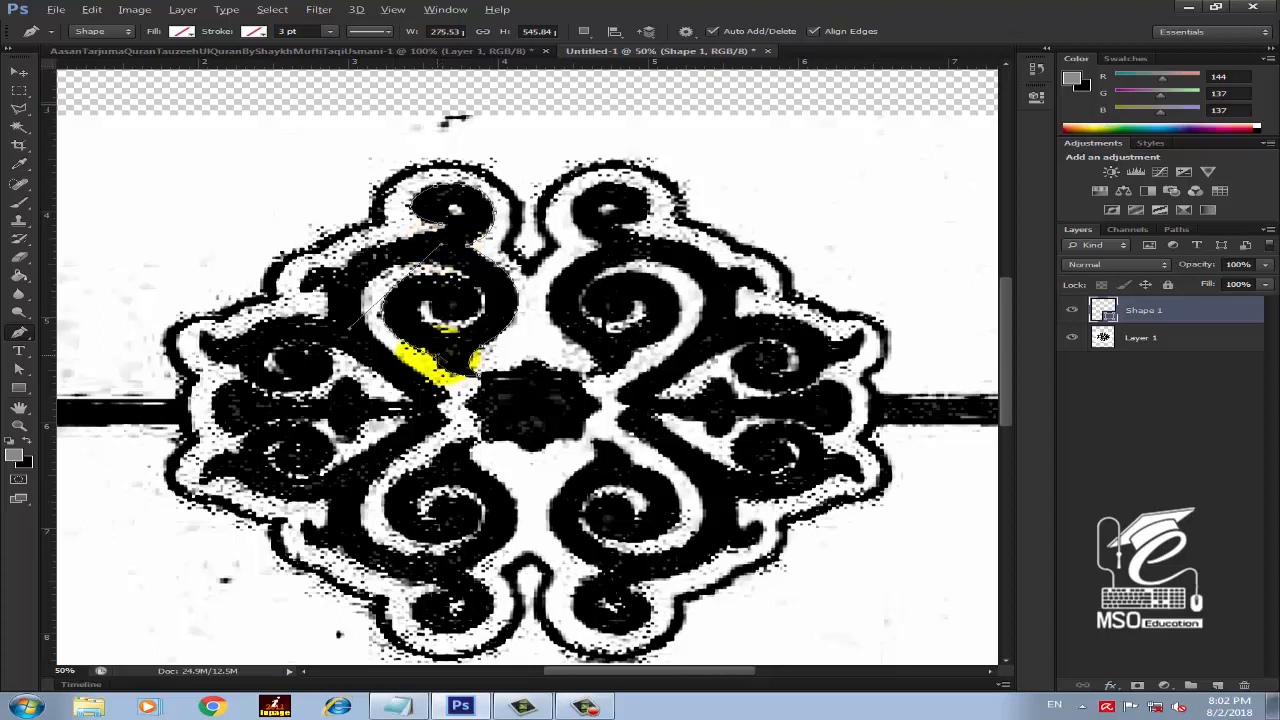
left_click(396, 287, "alt")
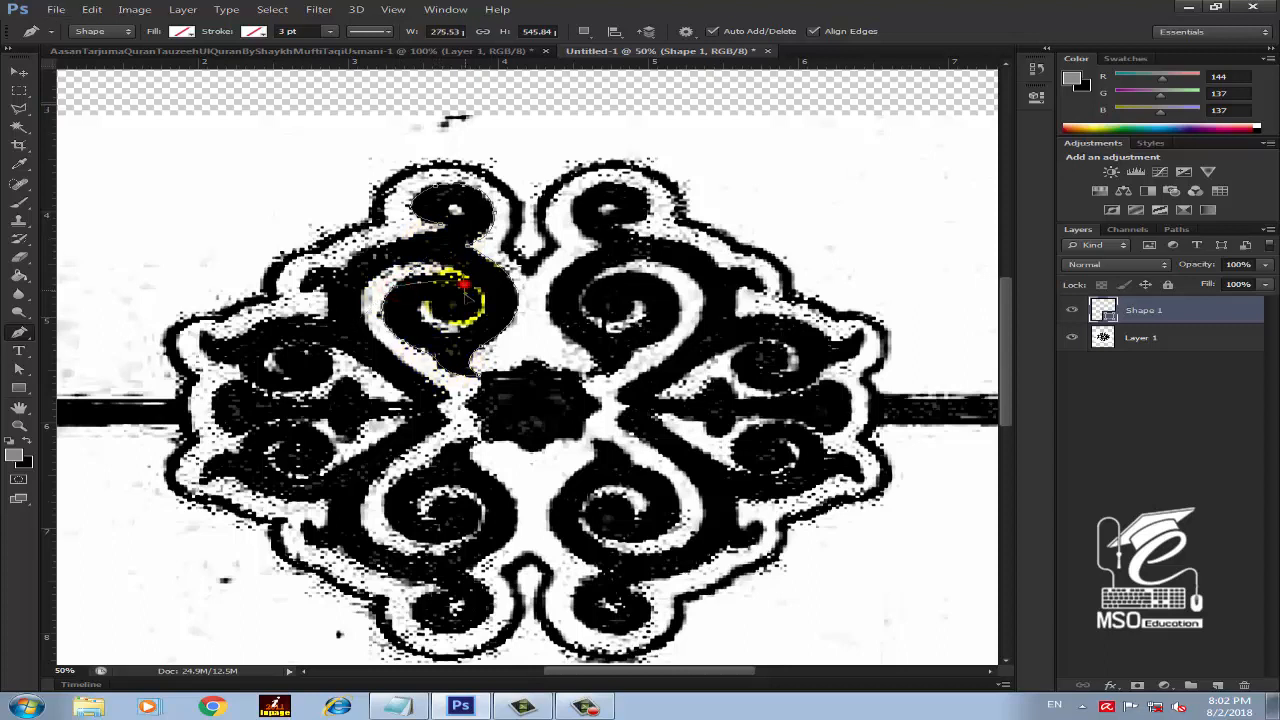
left_click_drag(464, 286, 408, 336)
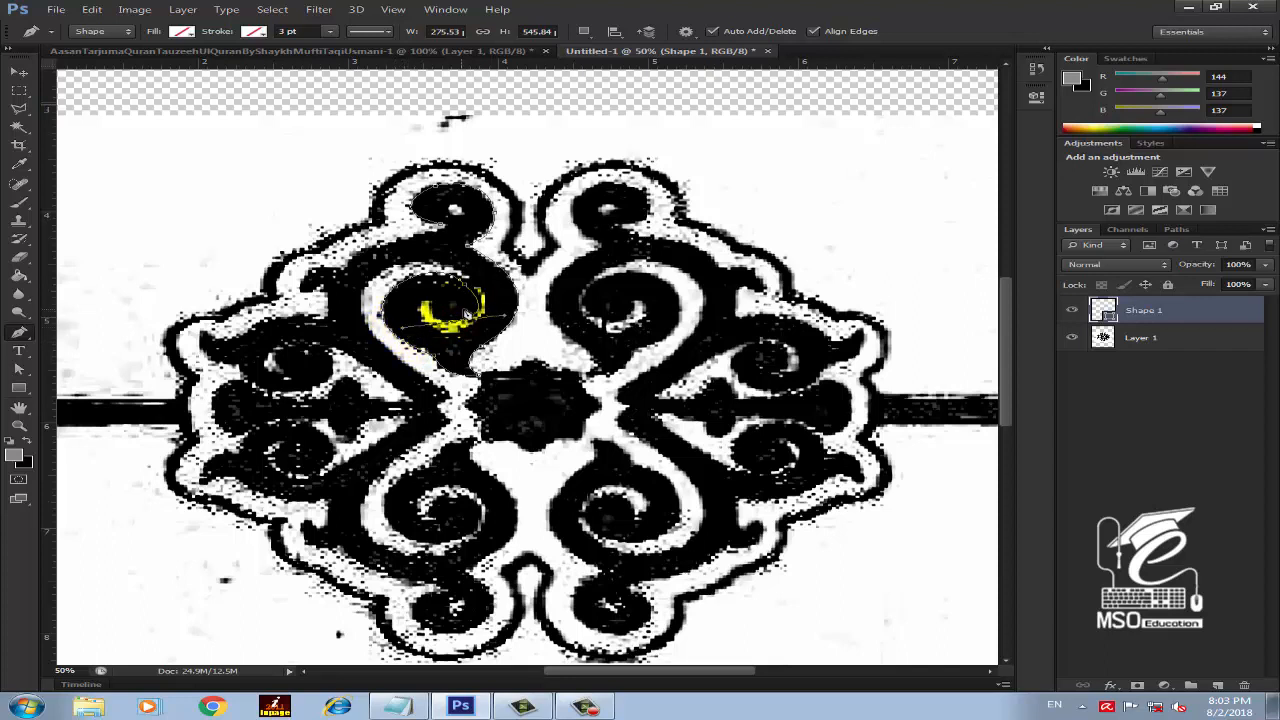
Refine the curve at the spiral's upper inner anchor with the Convert Point and Direct Selection tools
left_click(18, 331)
left_click(97, 380)
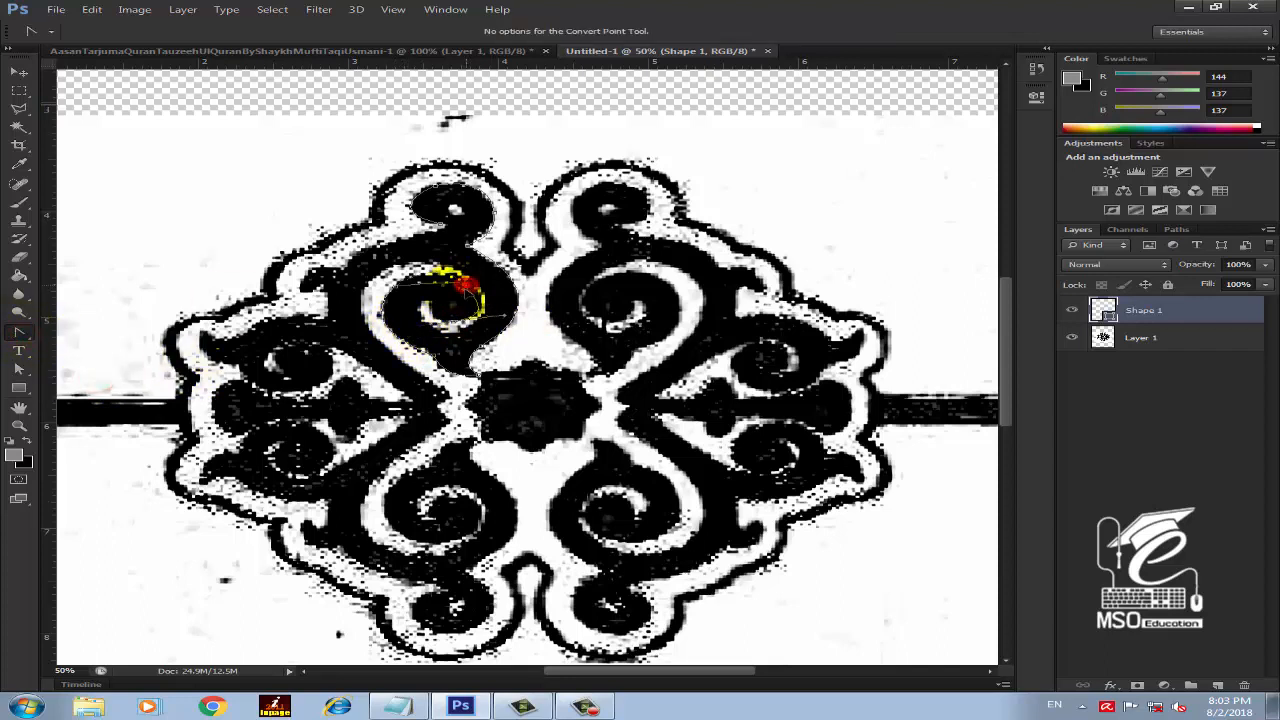
mouse_move(466, 286)
left_mouse_down()
mouse_move(488, 304)
mouse_move(482, 291)
left_mouse_up()
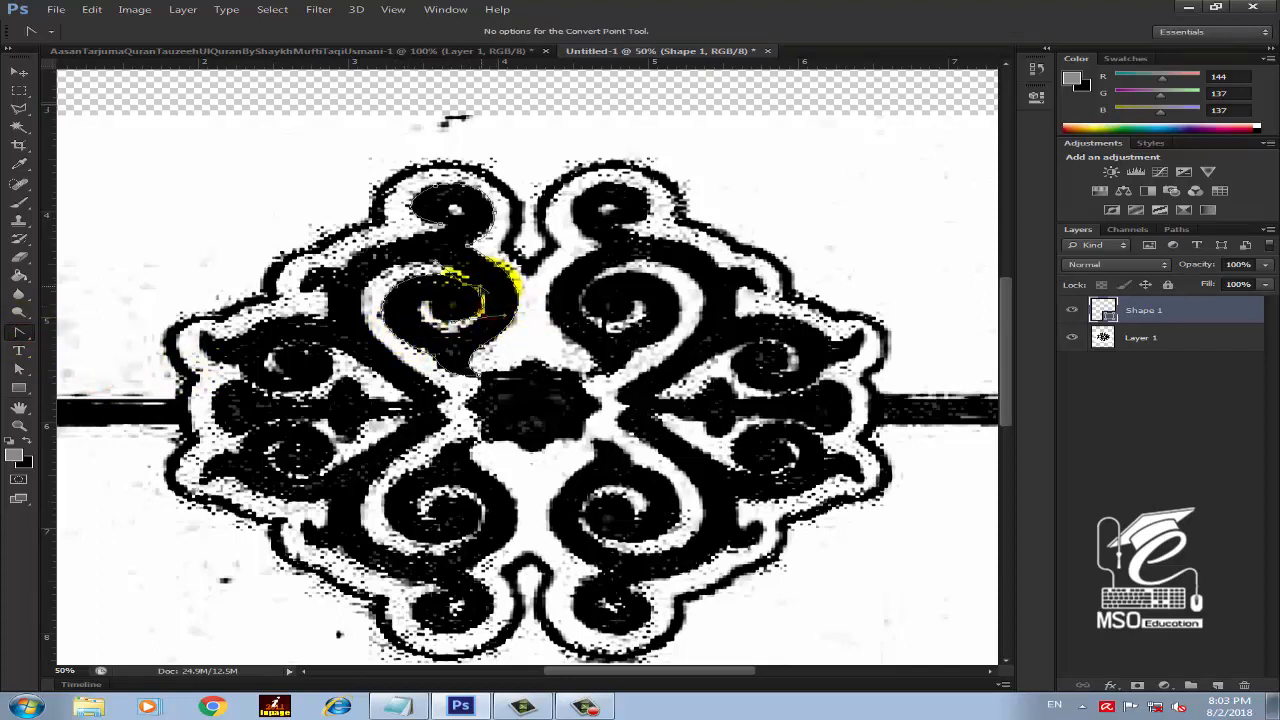
left_click(18, 331)
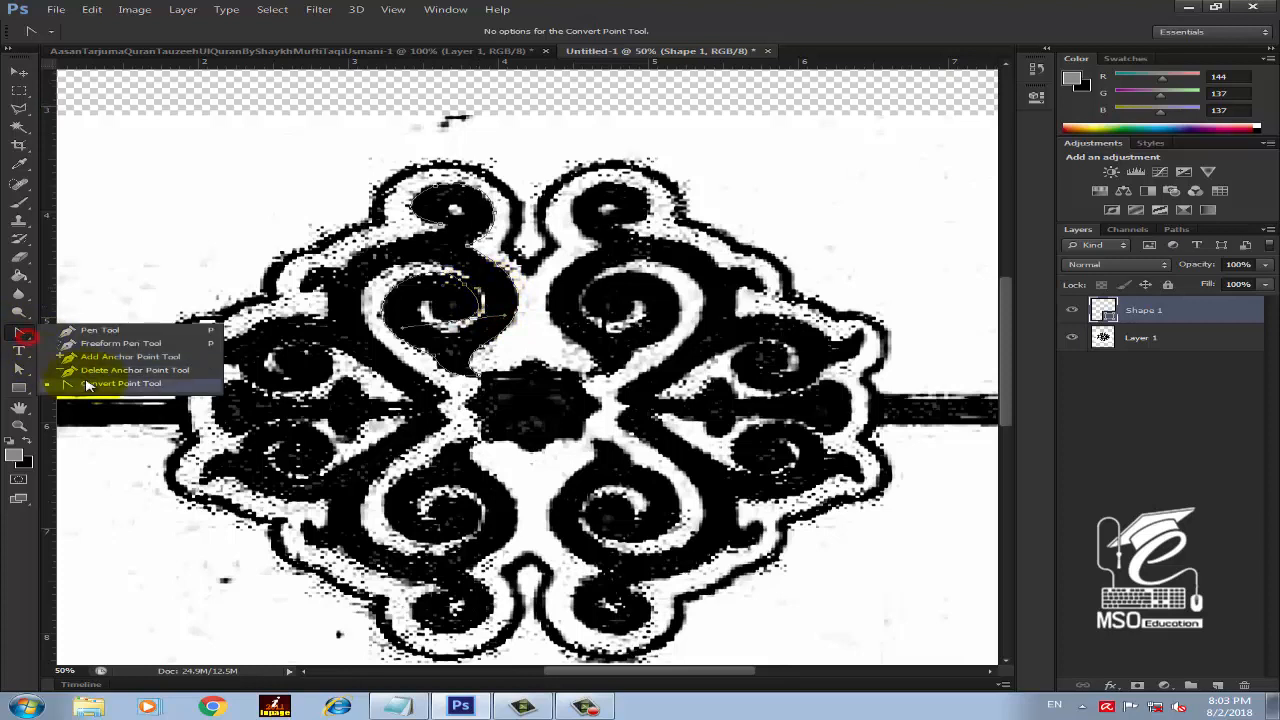
left_click(18, 369)
left_click(88, 378)
left_click_drag(470, 287, 465, 285)
left_click(18, 369)
left_click(56, 380)
Resume the path with the Pen tool, tracing the spiral's inner end and back out along the white band
left_click(18, 331)
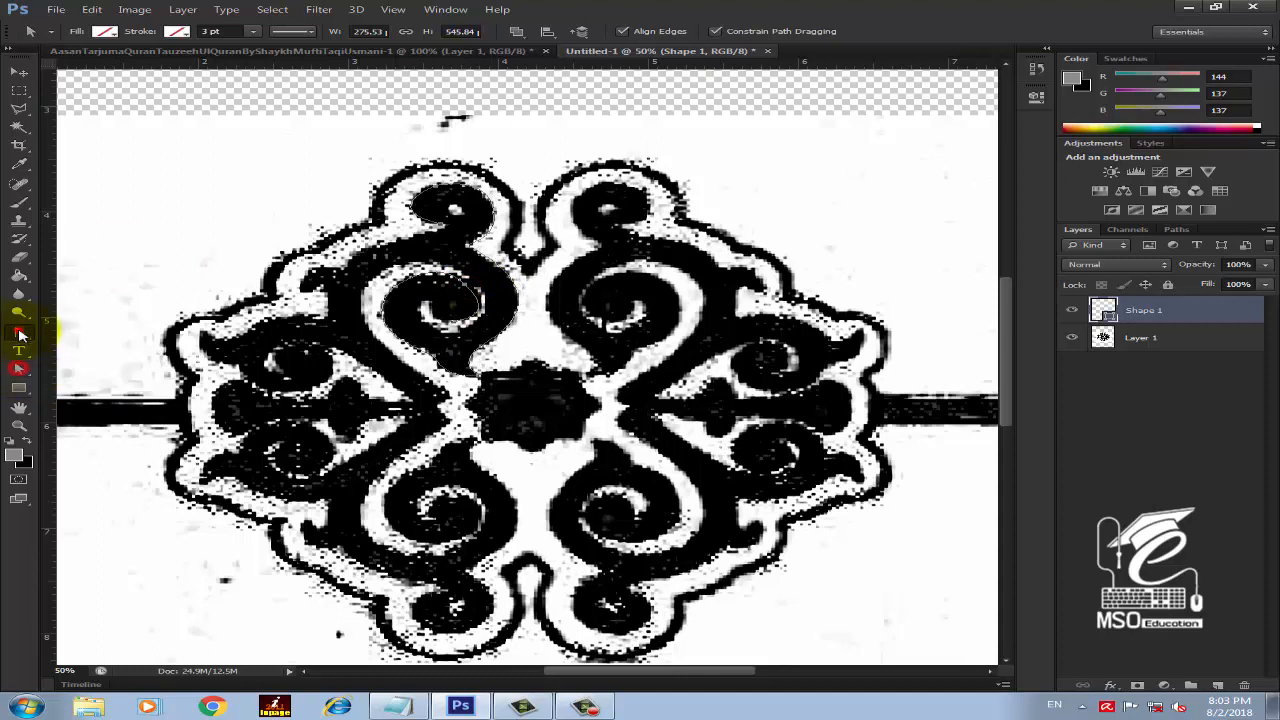
left_click(67, 329)
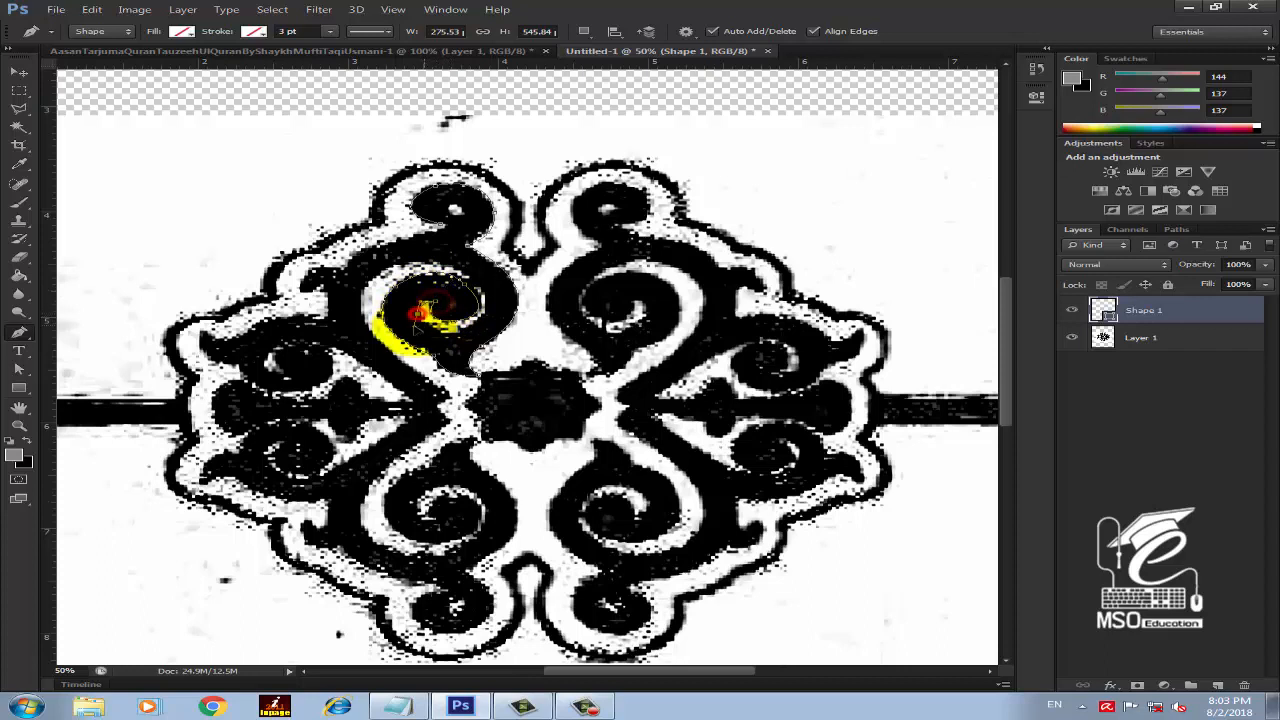
left_click(418, 314, "alt")
left_click_drag(482, 318, 514, 285)
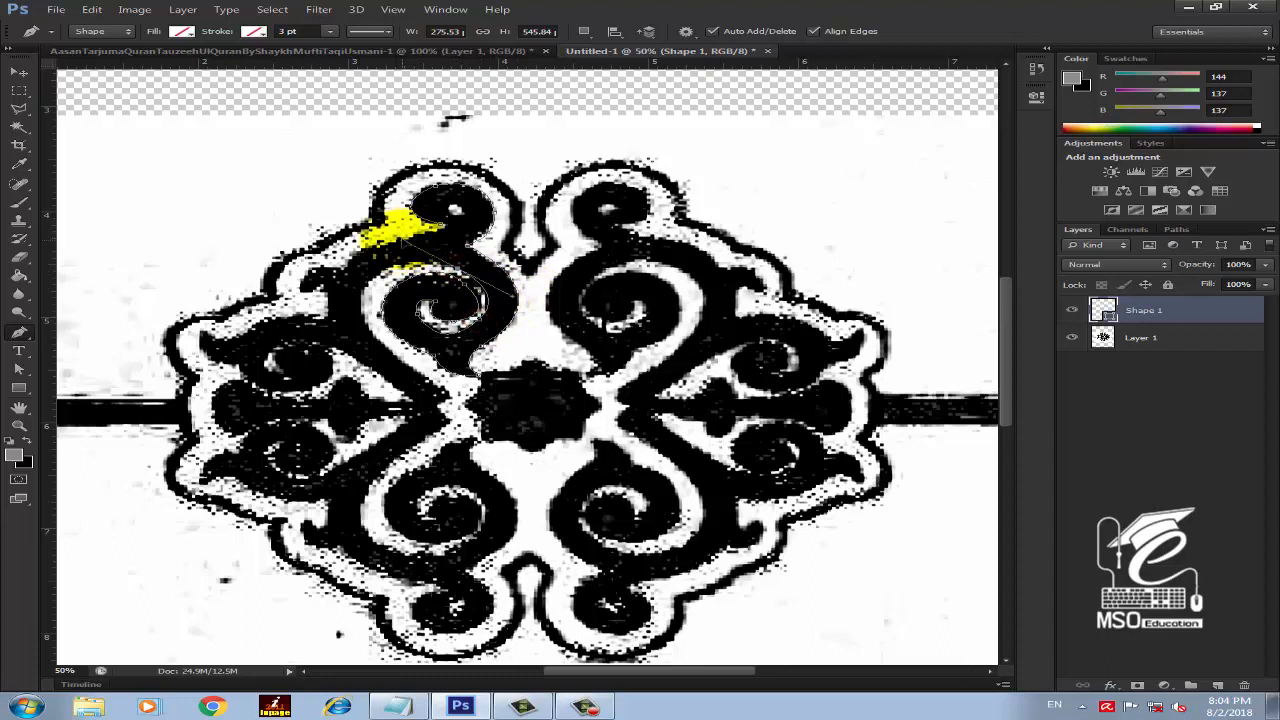
left_click(458, 268, "alt")
Trace the white band's outer edge down to the pointed junction just left of the central star
left_click_drag(366, 325, 485, 422)
left_click(367, 325, "alt")
left_click(453, 398, "alt")
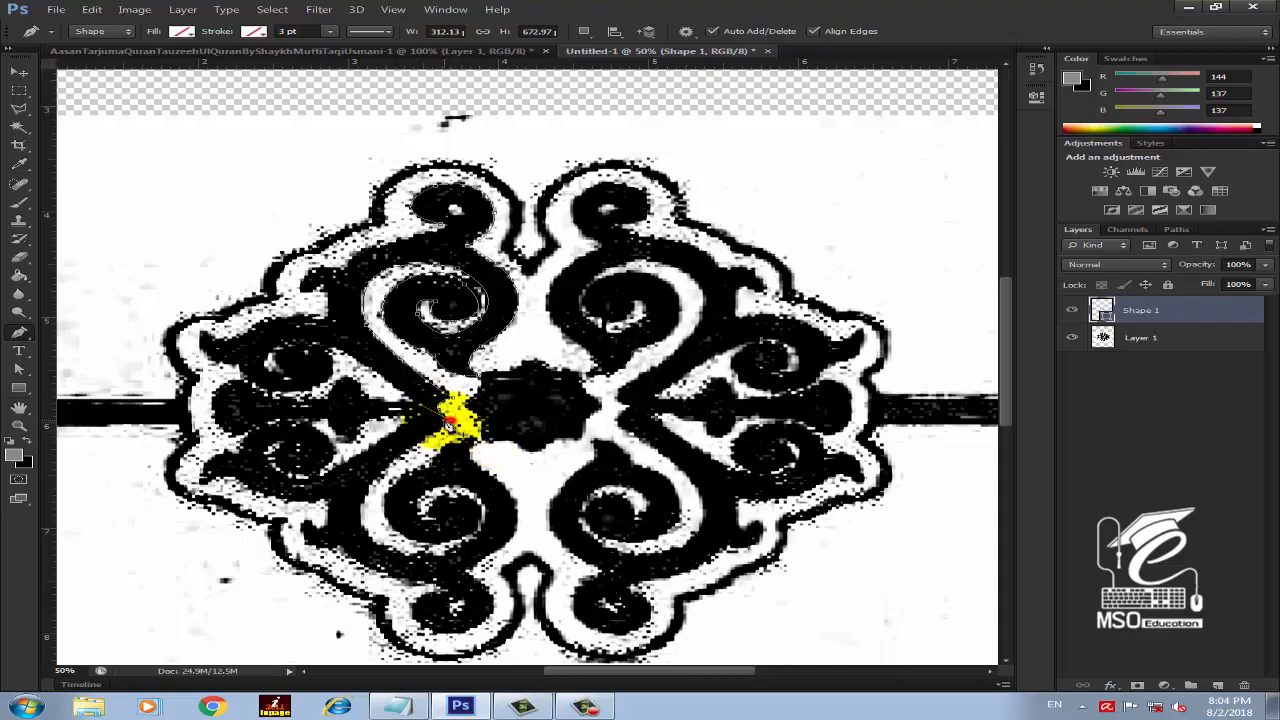
left_click(452, 419)
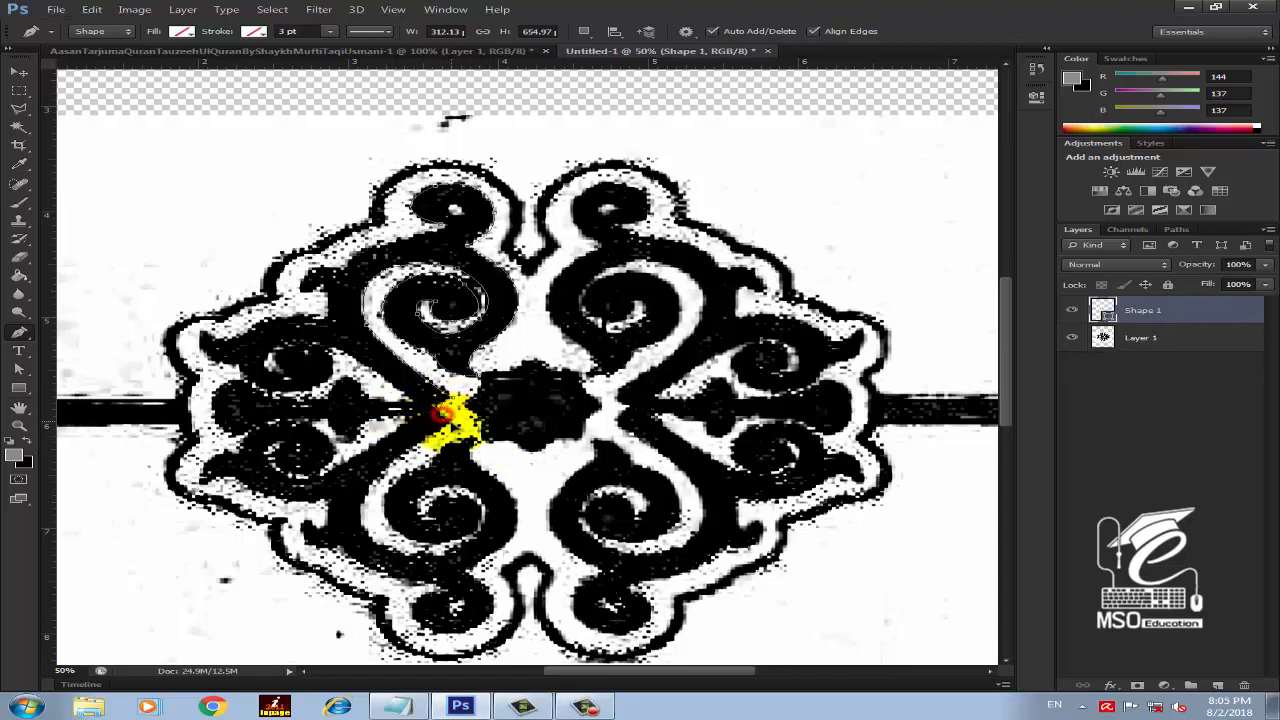
left_click(443, 415)
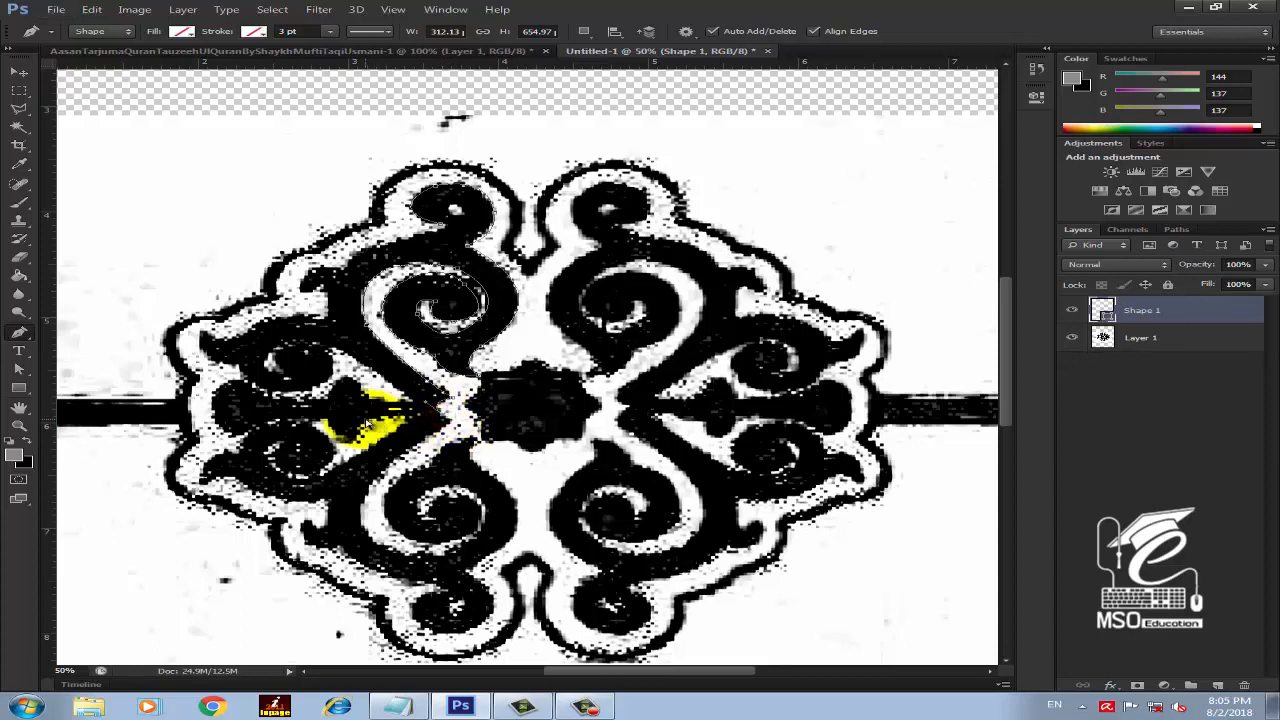
left_click(368, 422)
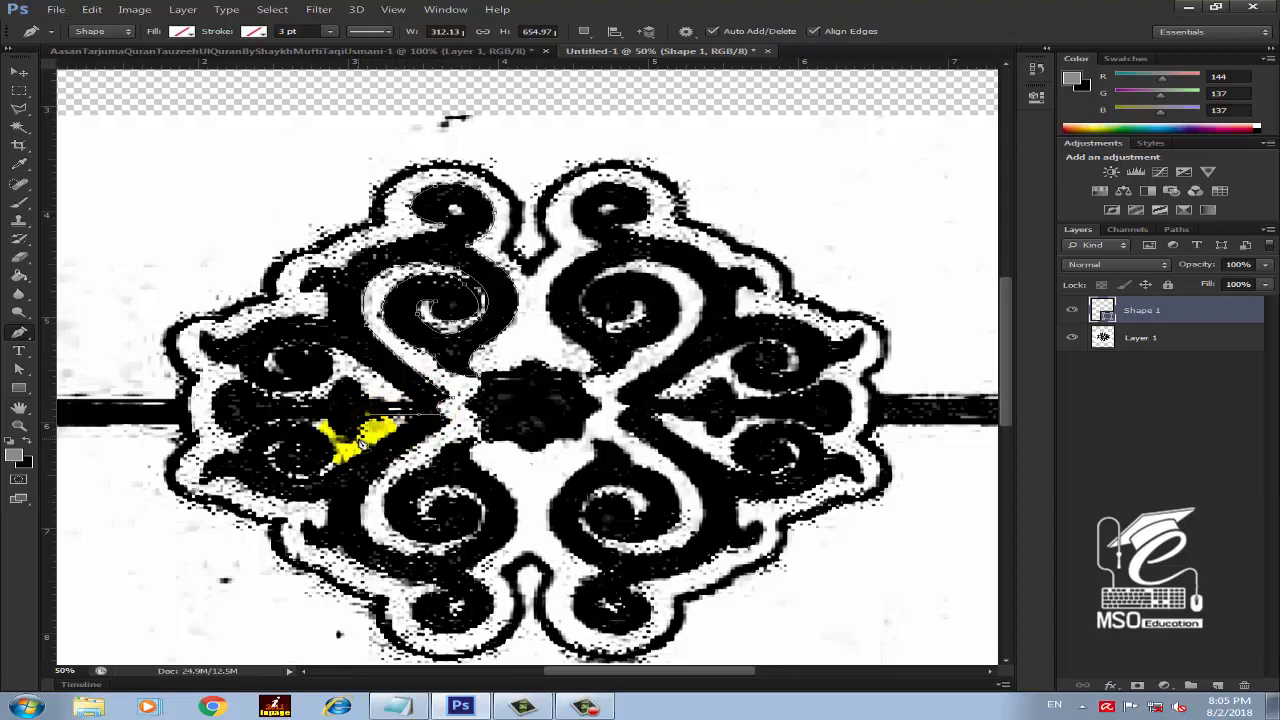
left_click_drag(376, 448, 369, 455)
key("ctrl+z")
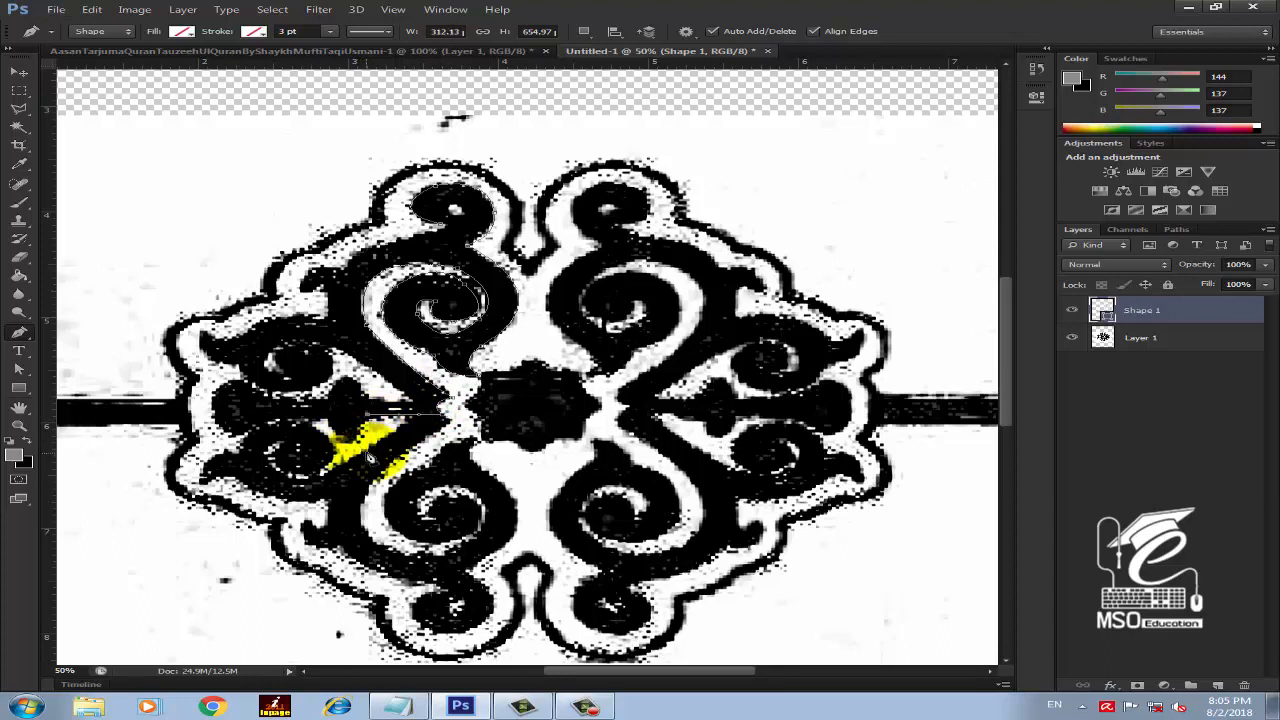
left_click(380, 416)
key("ctrl+z")
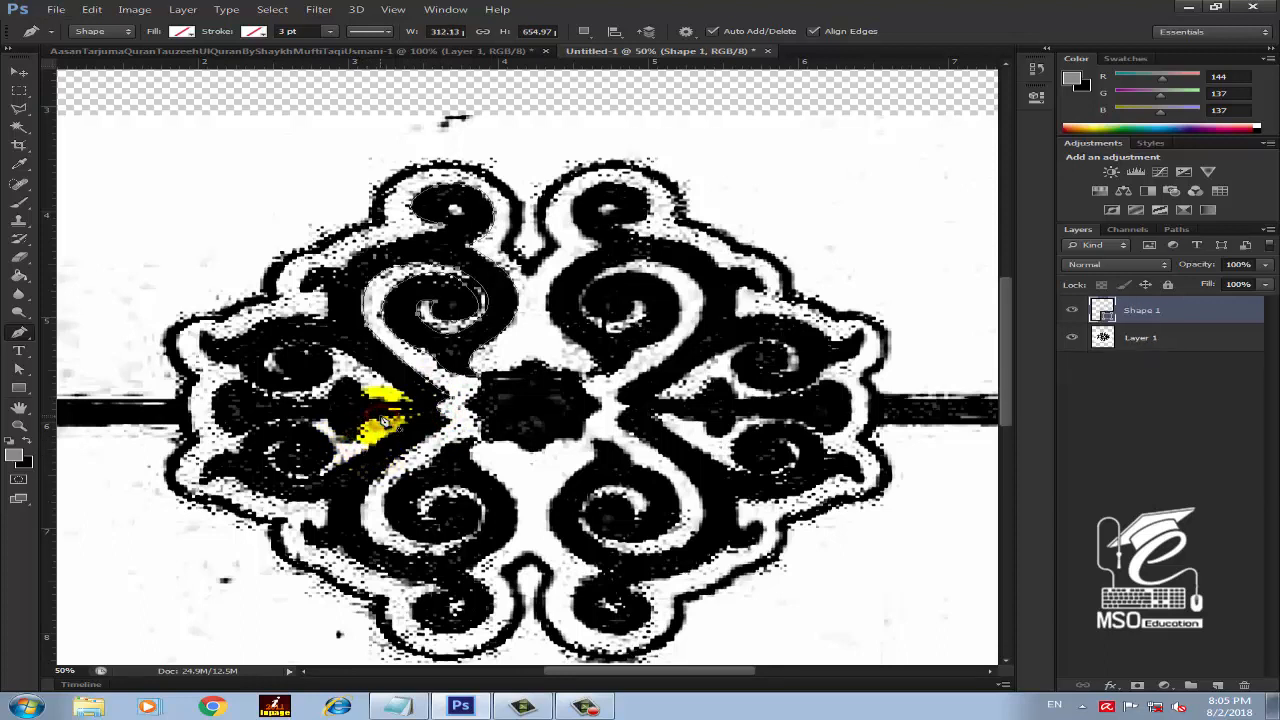
Trace the lower edge of the horizontal stem motif left of the central star, including its lower lobe
left_click(442, 415)
left_click_drag(343, 434, 333, 404)
key("super")
key("super")
left_click(355, 441, "alt")
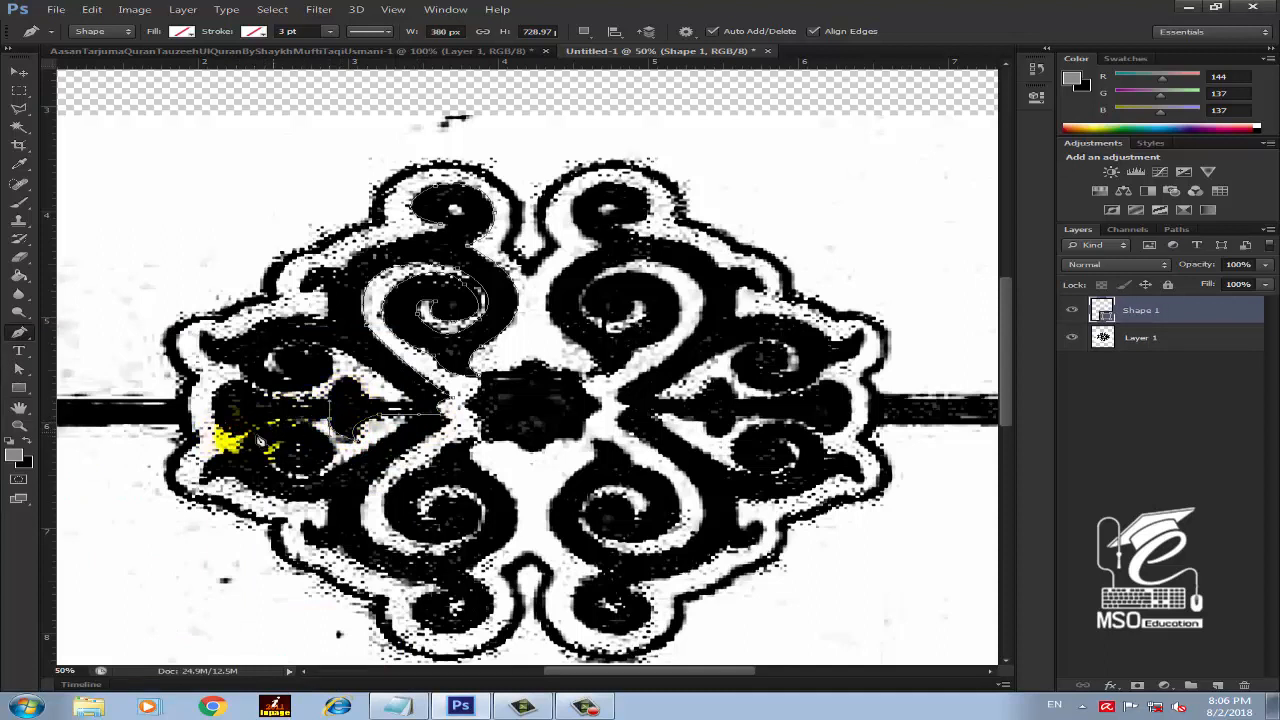
Trace the horizontal stem motif's flared left end and its upper edge back to the point near the central star
left_click_drag(234, 437, 222, 461)
left_click(234, 436, "alt")
left_click_drag(238, 377, 285, 355)
left_click_drag(330, 400, 419, 398)
left_click(330, 400, "alt")
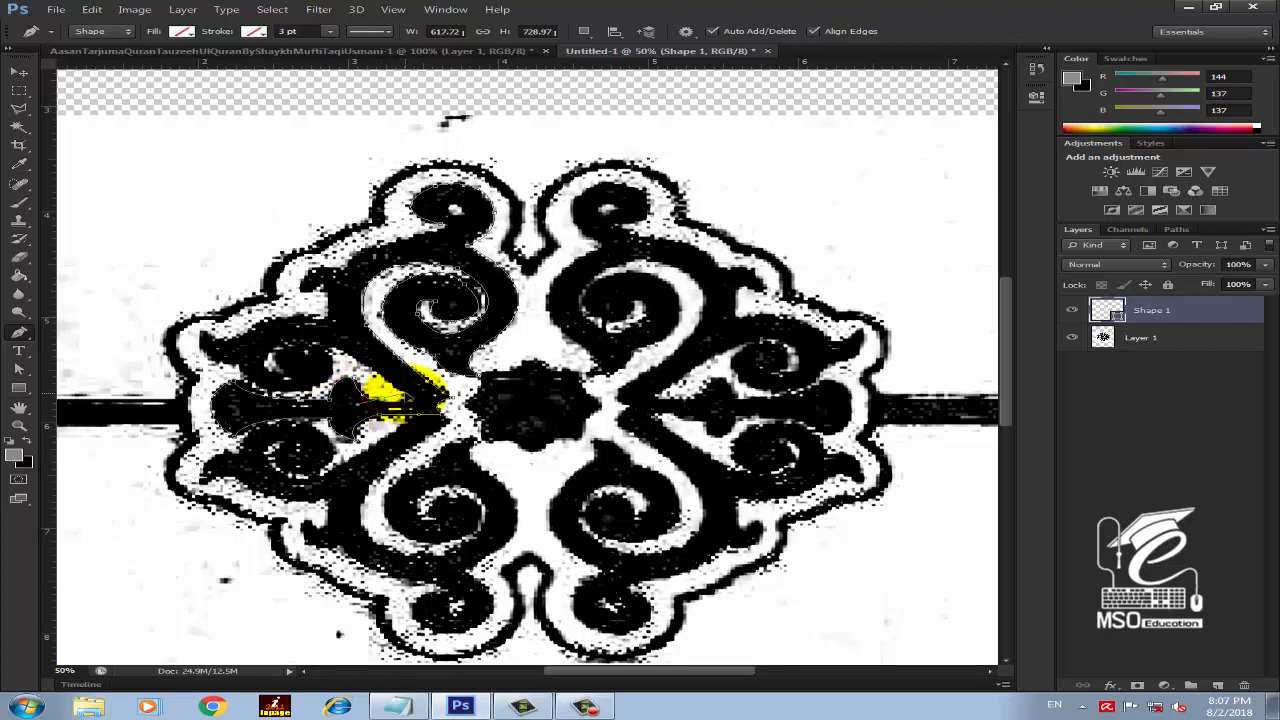
left_click(412, 404)
Continue the path around the small spiral above the stem, curving into its inner end and back along its lower edge
left_click_drag(290, 343, 249, 373)
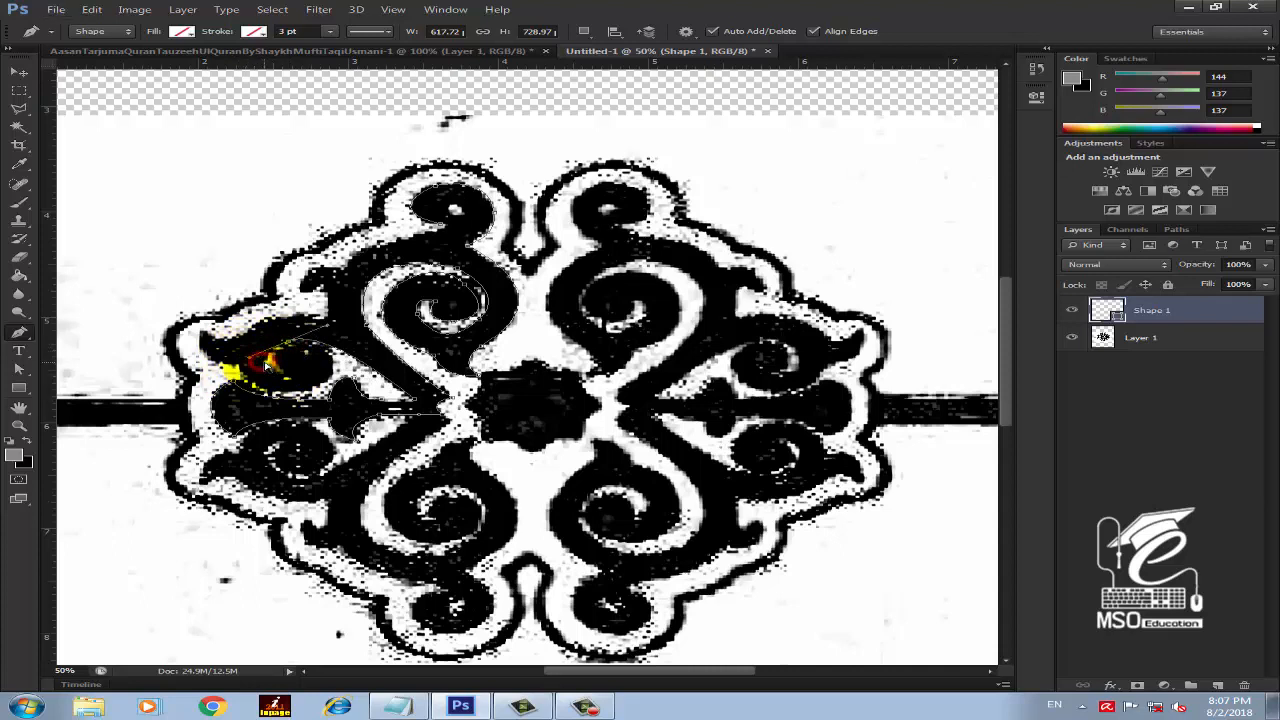
left_click_drag(262, 366, 272, 387)
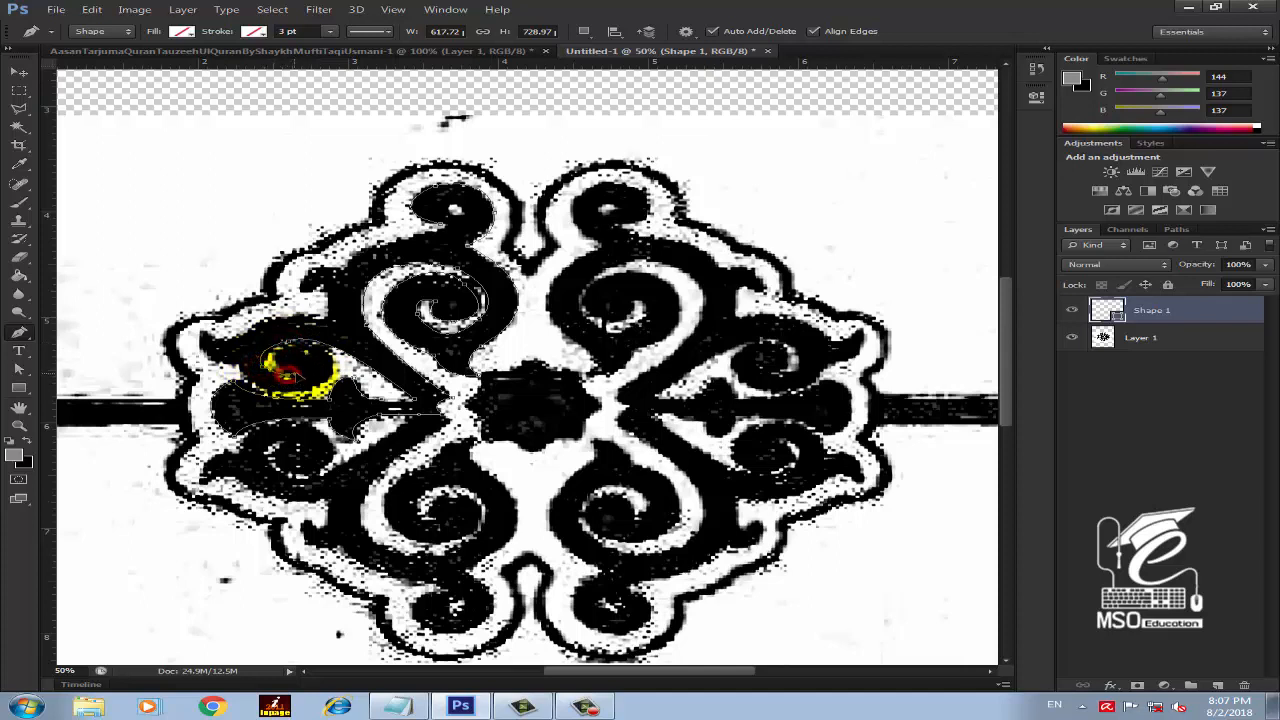
left_click_drag(292, 348, 235, 382)
left_click(333, 372, "alt")
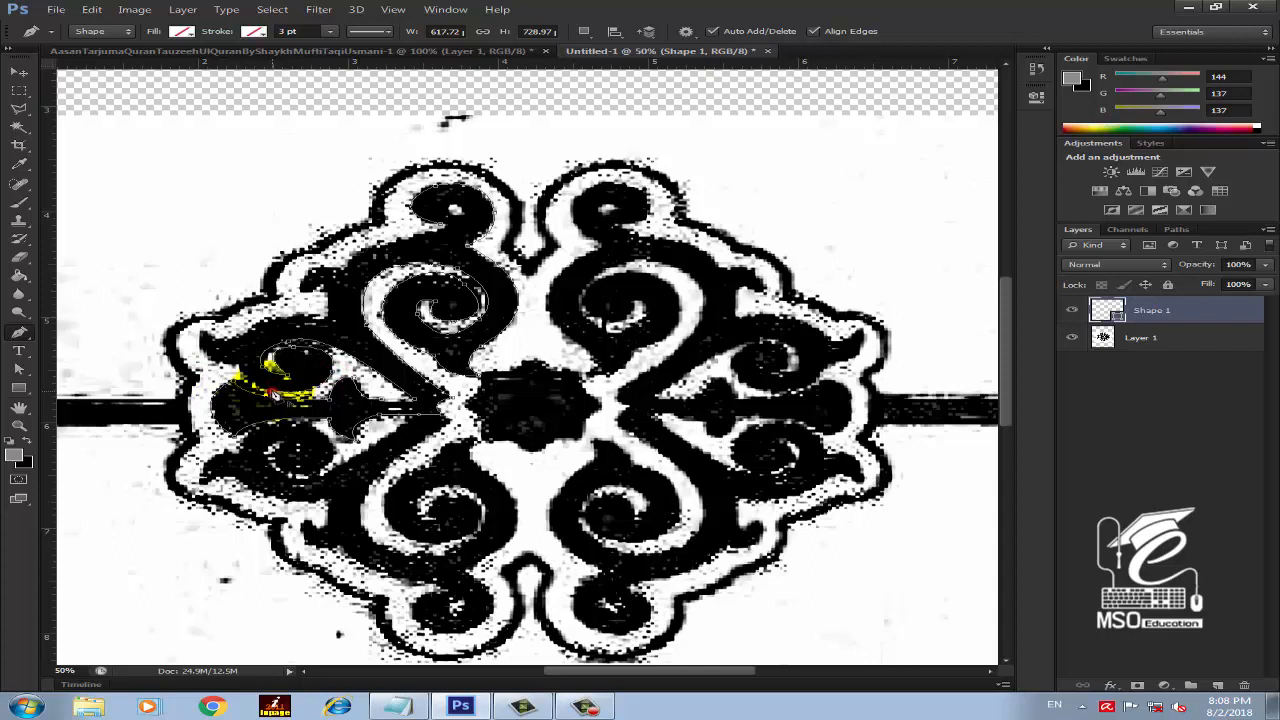
left_click(274, 393, "alt")
Trace the leaf above the small spiral, around its pointed left tip and along its top edge to the base of the small hook
left_click_drag(241, 368, 363, 338)
left_click(204, 332, "alt")
left_click(263, 321, "alt")
left_click(328, 320, "alt")
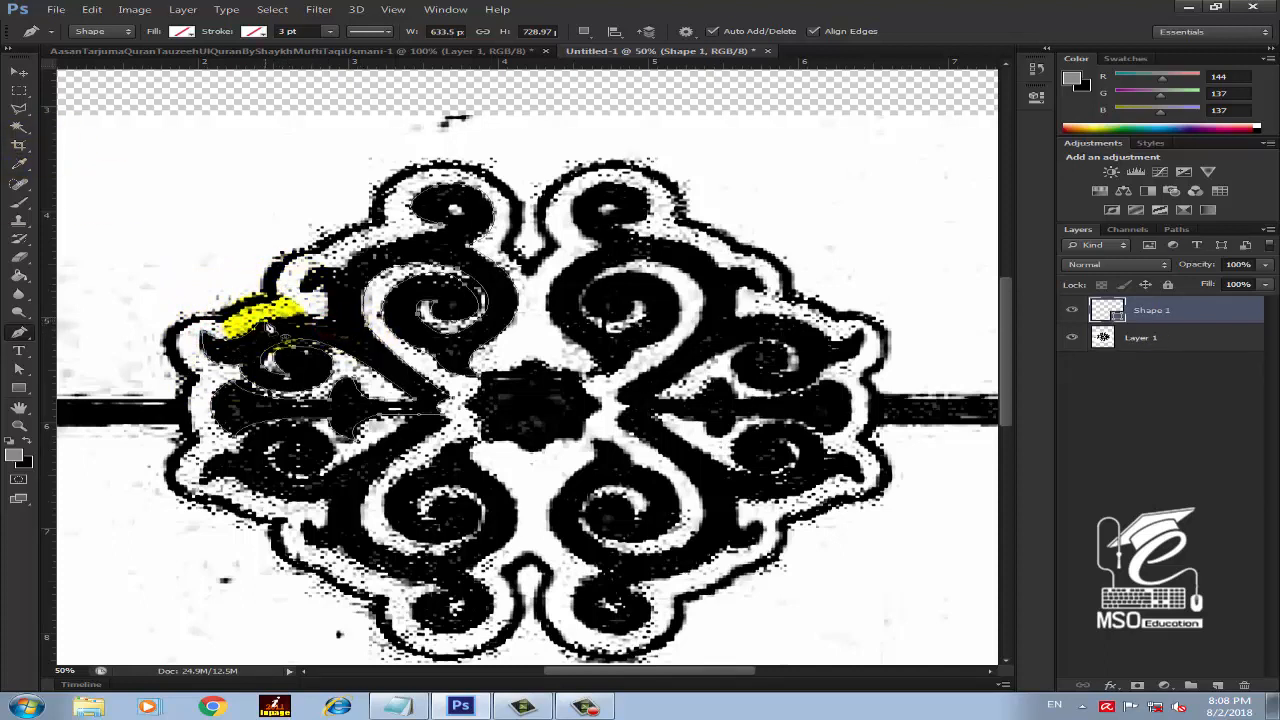
left_click_drag(327, 323, 350, 342)
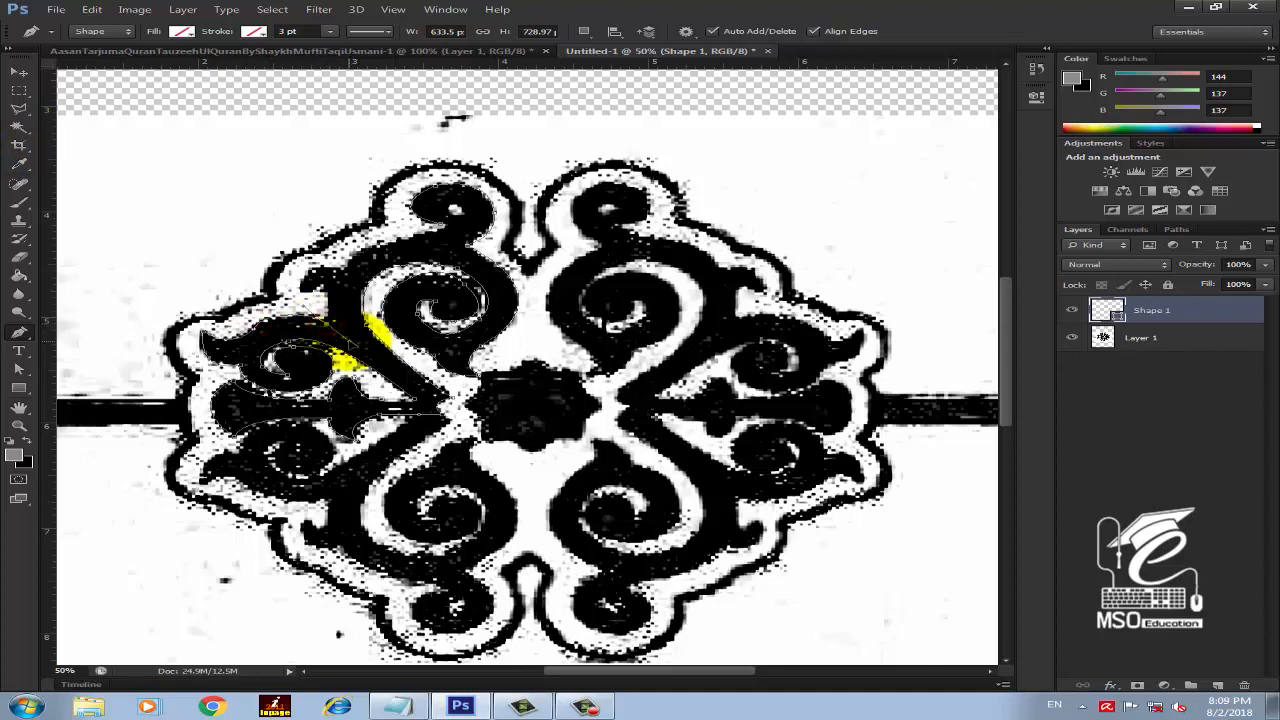
left_click_drag(330, 286, 345, 278)
left_click(330, 286)
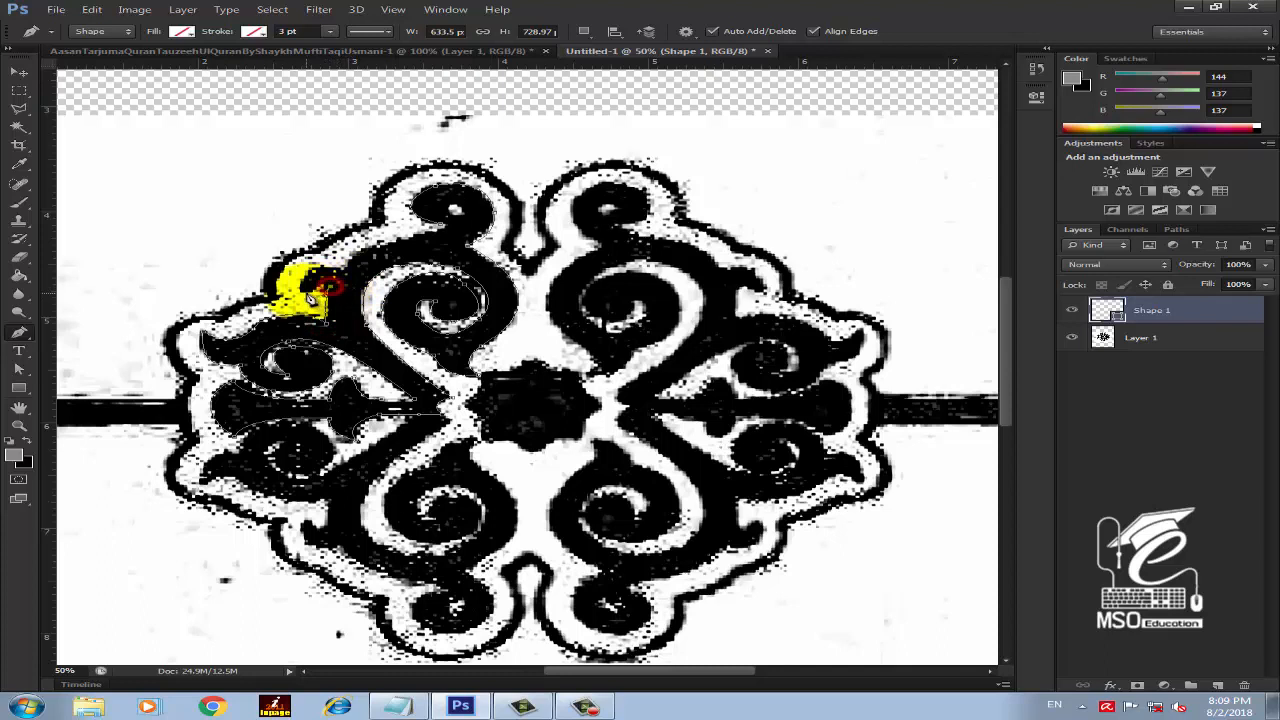
left_click(305, 294)
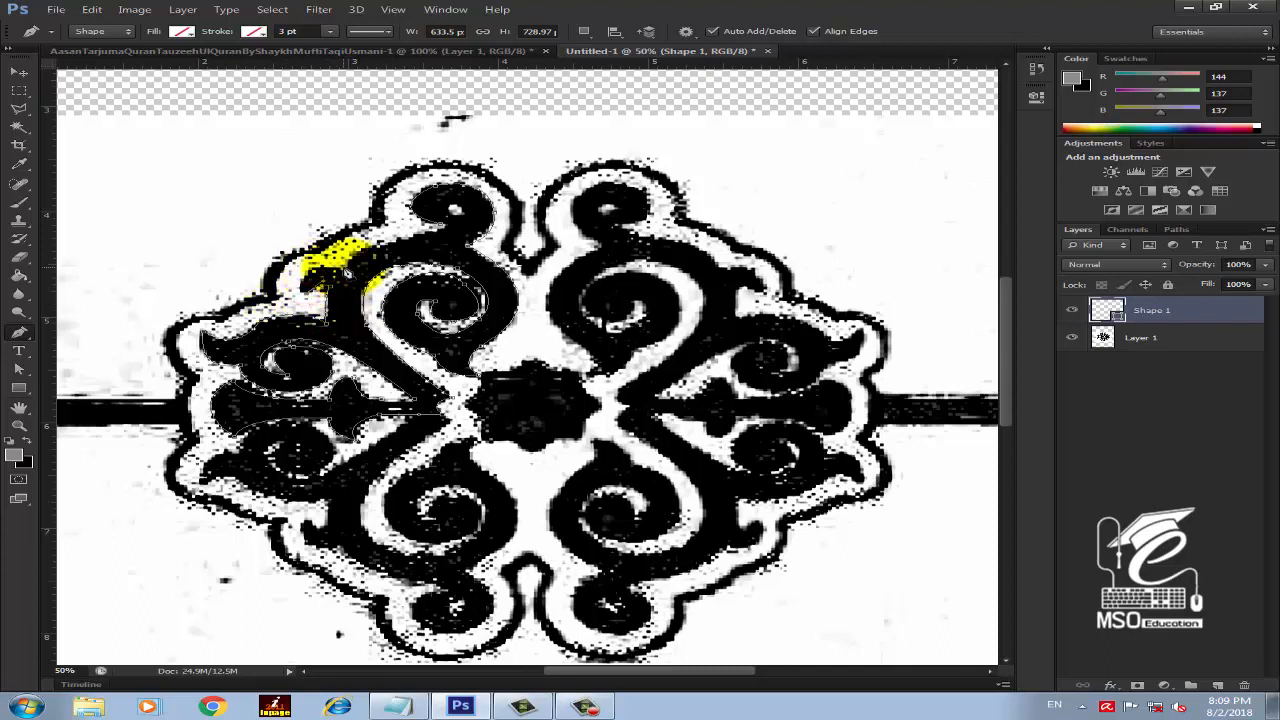
left_click_drag(333, 267, 384, 269)
key("ctrl+z")
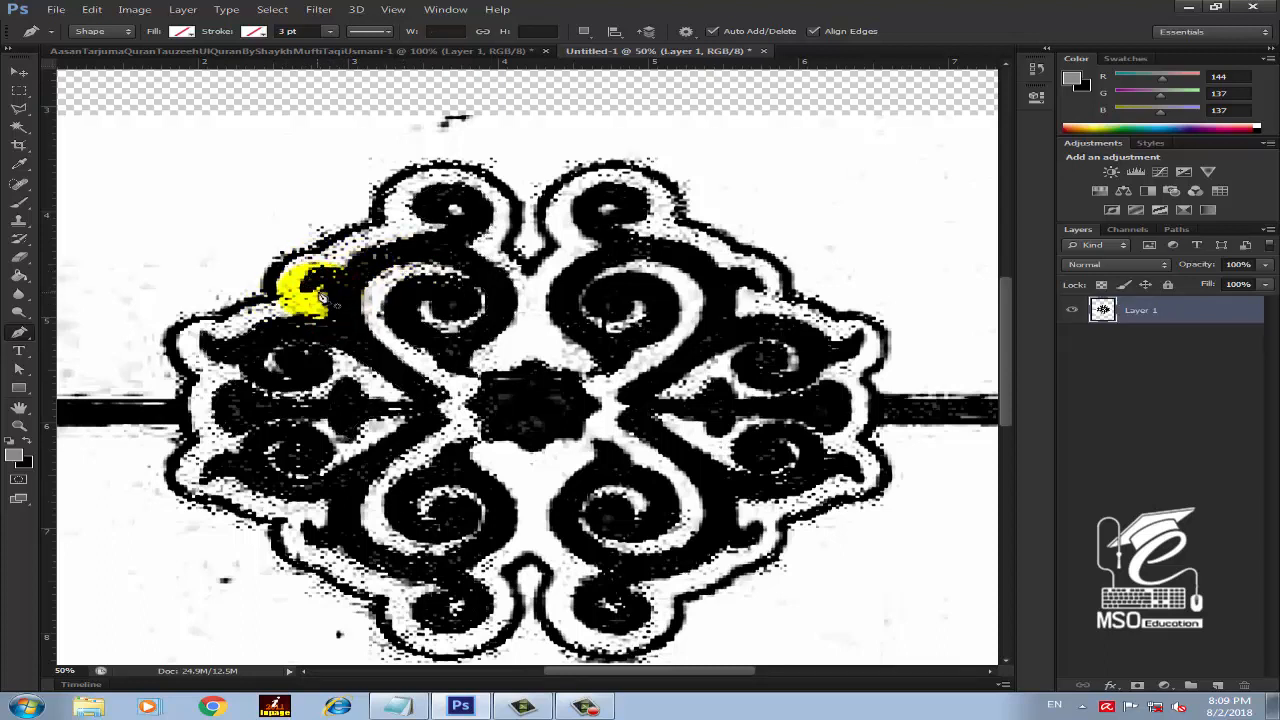
key("ctrl+z")
right_click(19, 333)
left_click(69, 369)
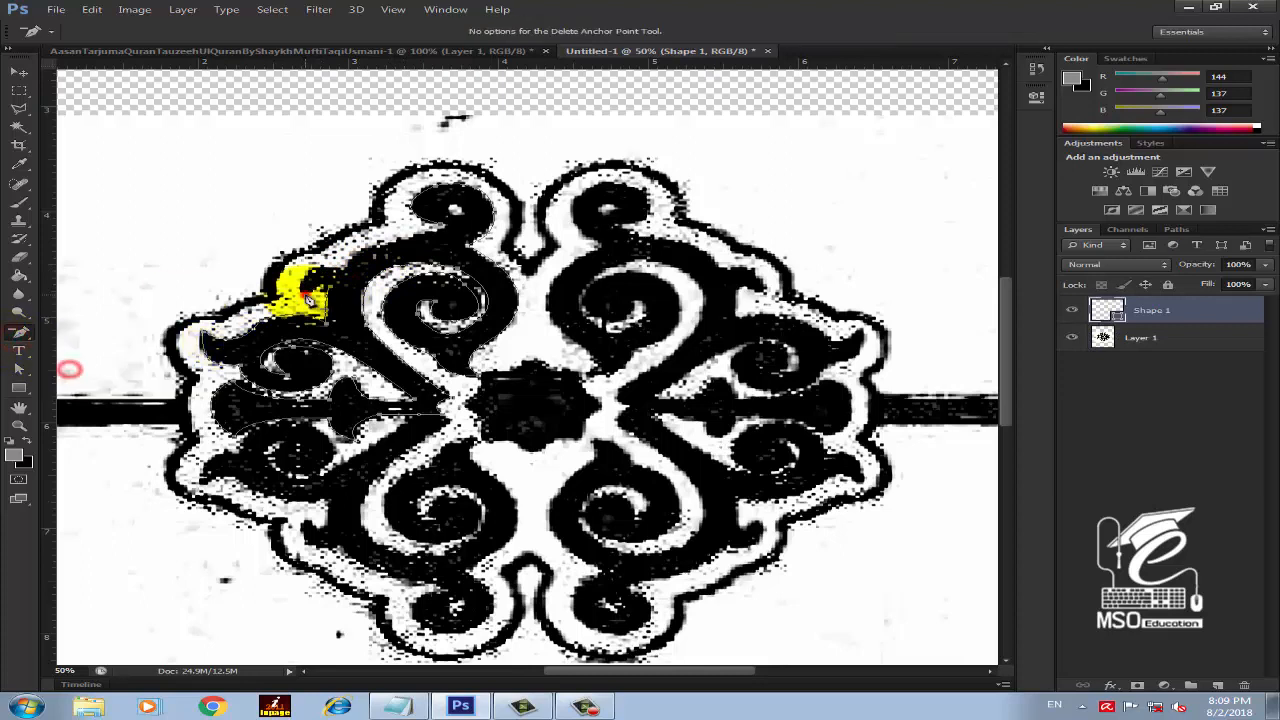
left_click(305, 293)
right_click(19, 333)
left_click(68, 332)
Resume the path with the Pen tool and trace the small hook's pointed tip and upper edge
left_click(331, 288)
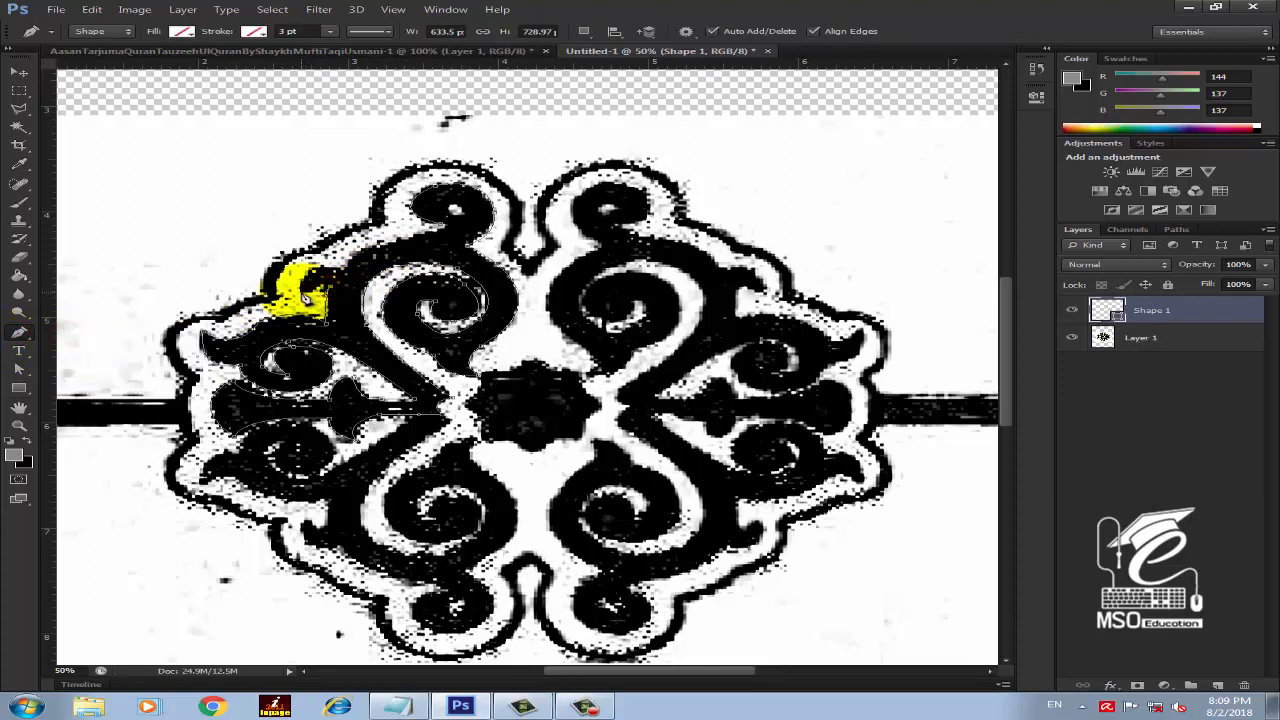
left_click(302, 290)
left_click_drag(344, 269, 393, 277)
left_click(344, 269, "alt")
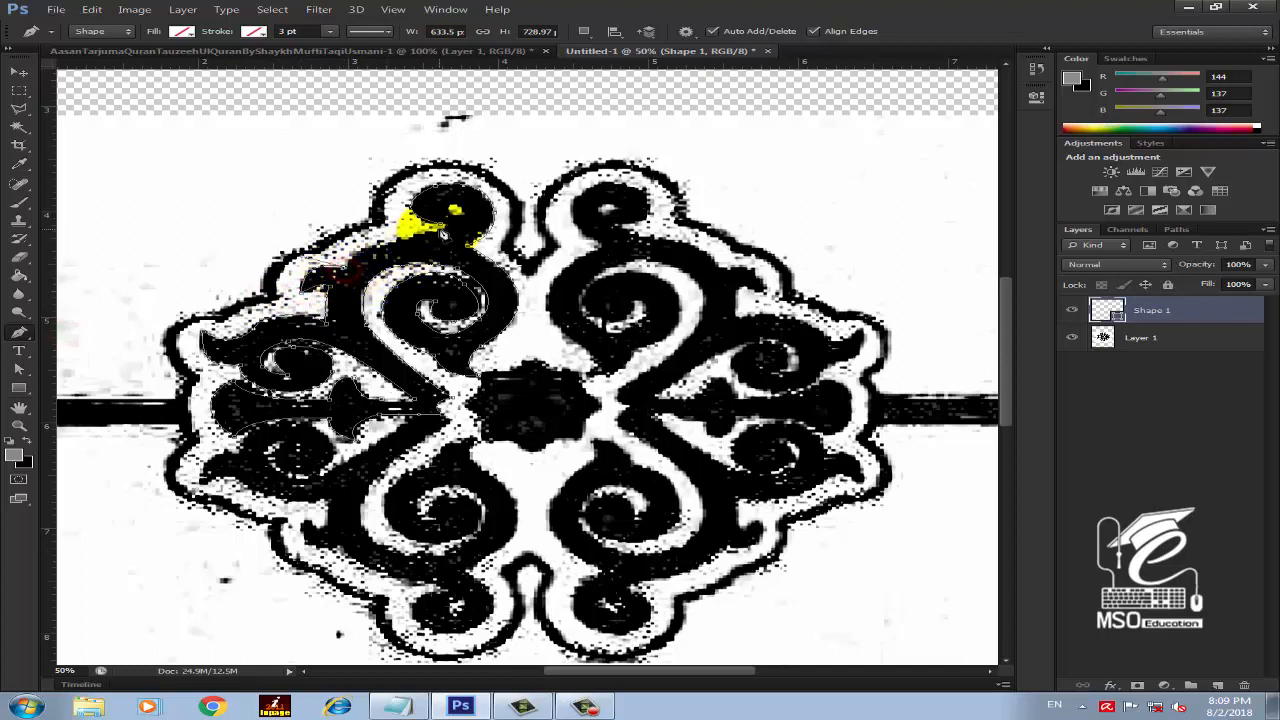
Trace the outer edge from the hook up to the top spiral and close the path around the spiral's inner end
left_click_drag(446, 228, 549, 219)
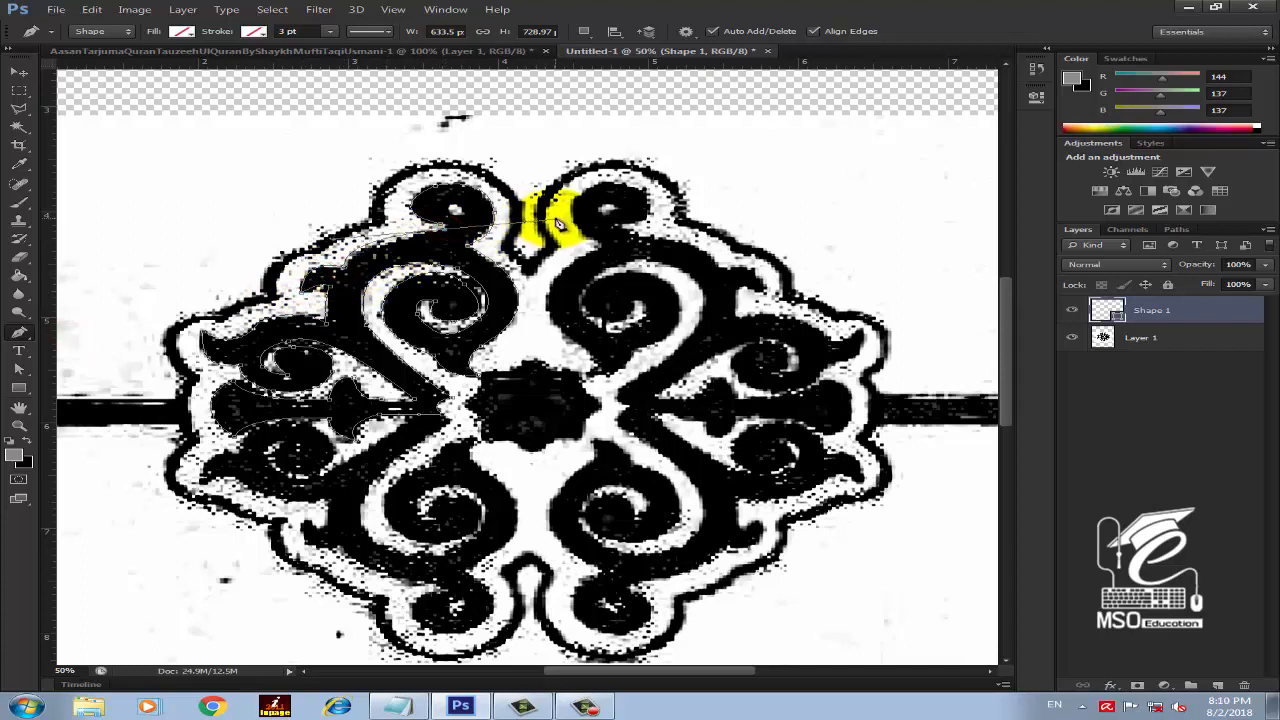
left_click(344, 268)
left_click_drag(427, 236, 508, 227)
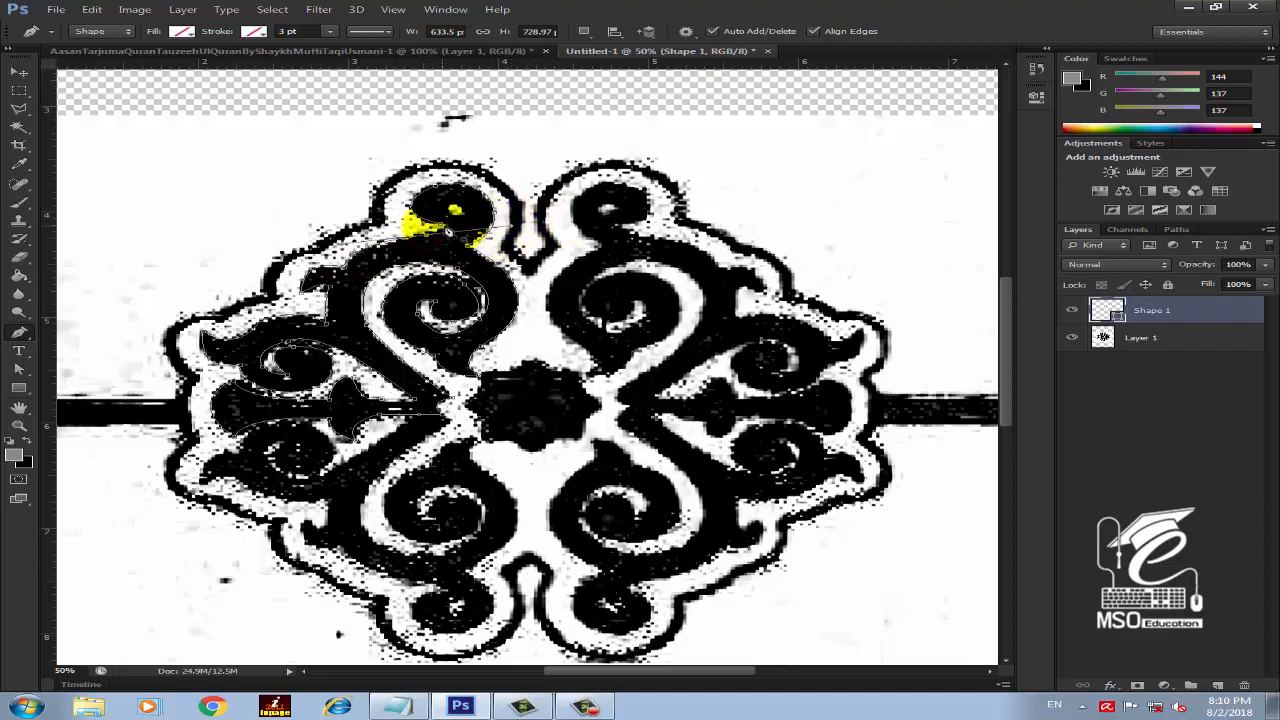
left_click(460, 211)
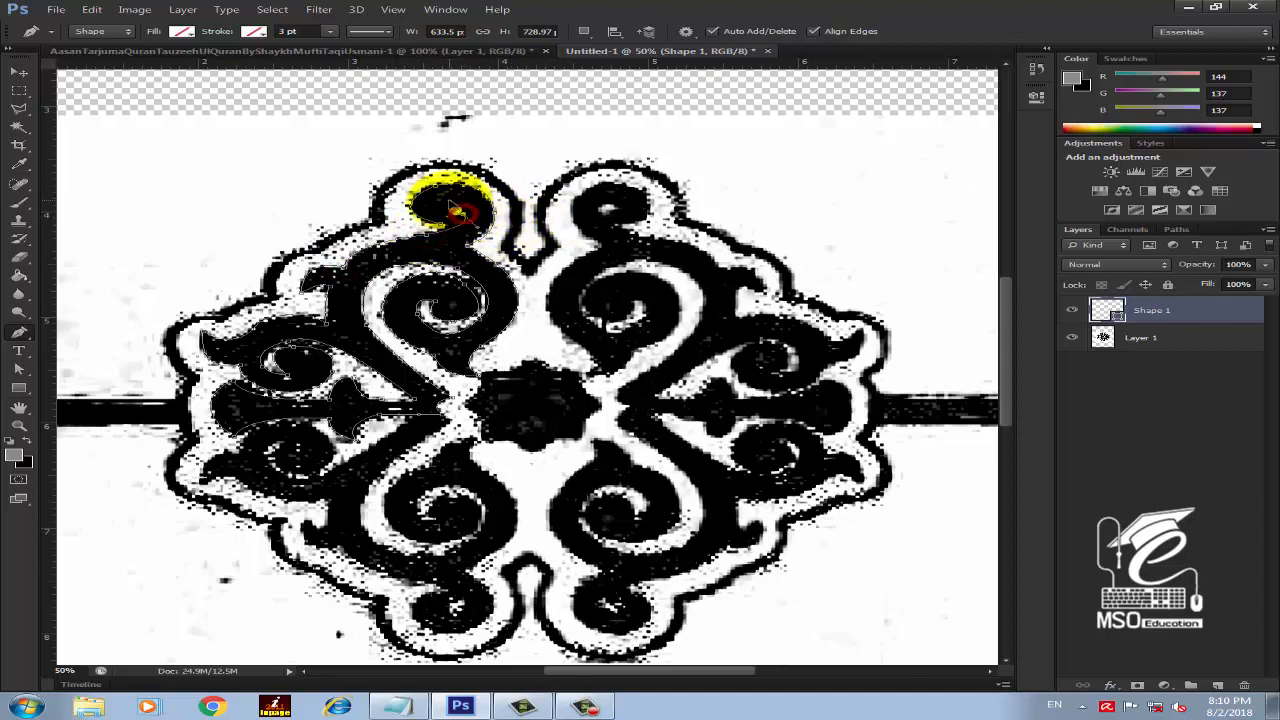
left_click(460, 214)
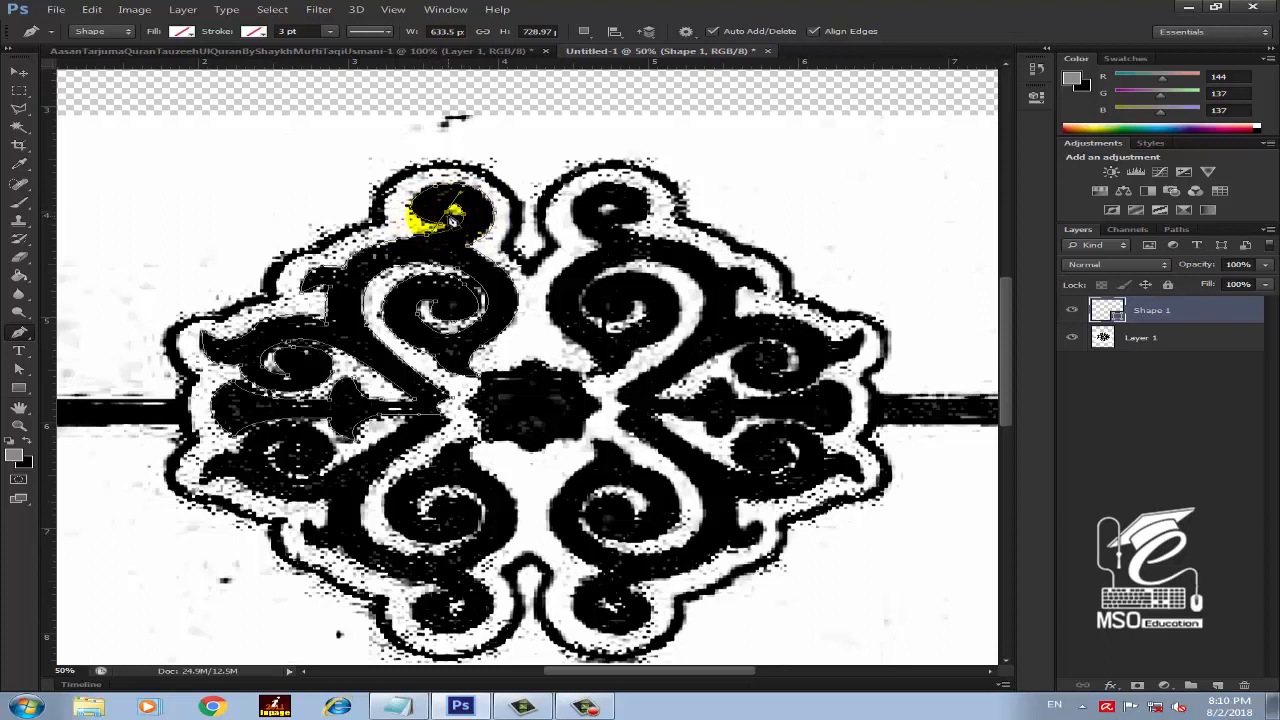
left_click_drag(451, 215, 423, 232)
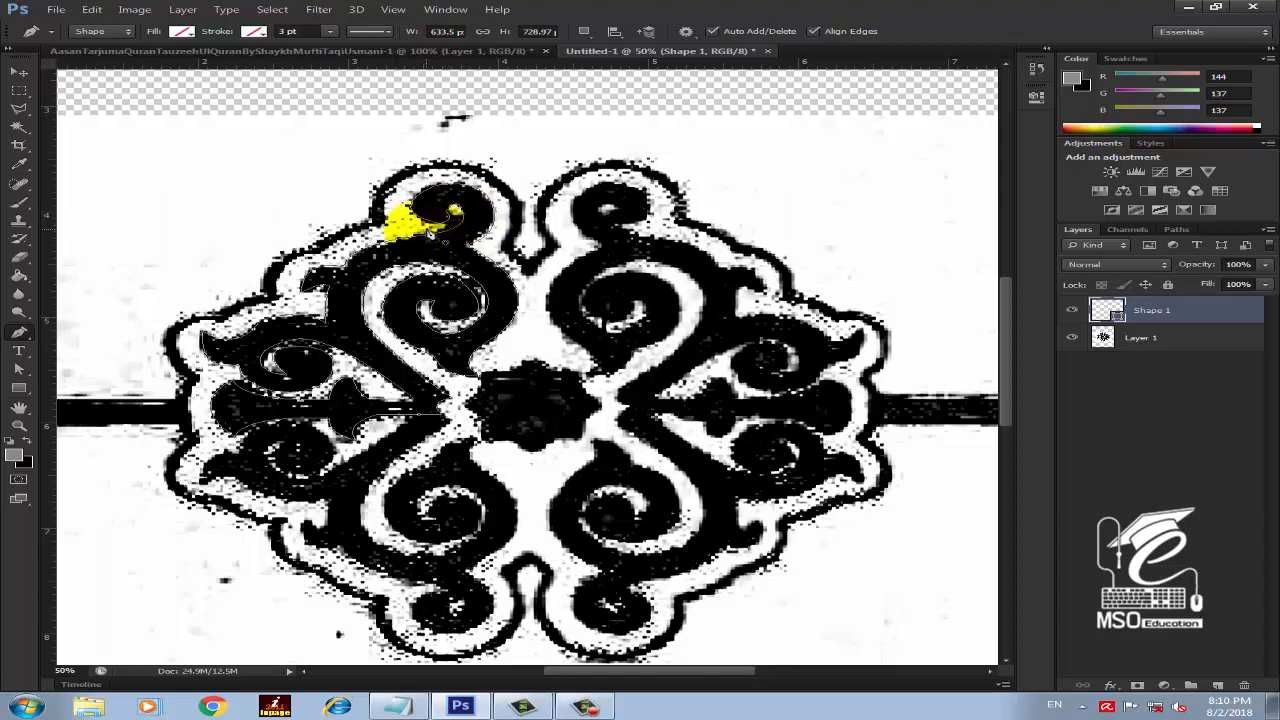
Fill the traced ornament shape with solid black
key("v")
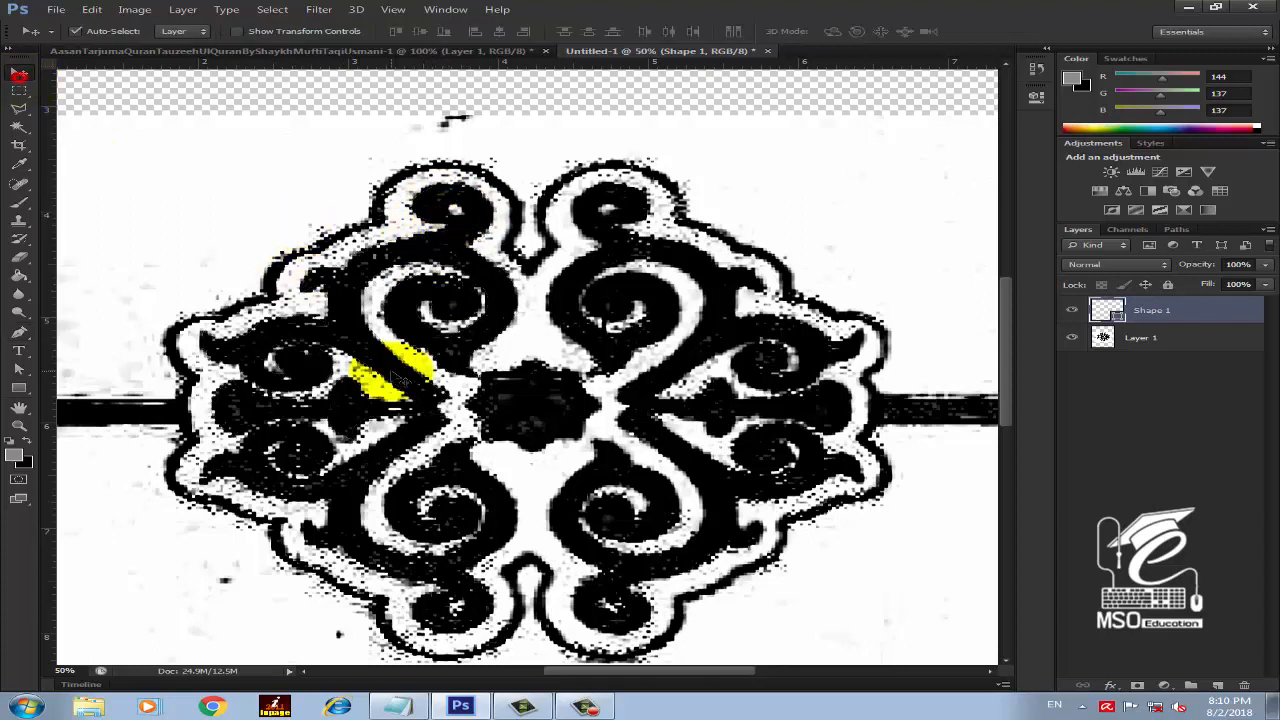
left_click(19, 333)
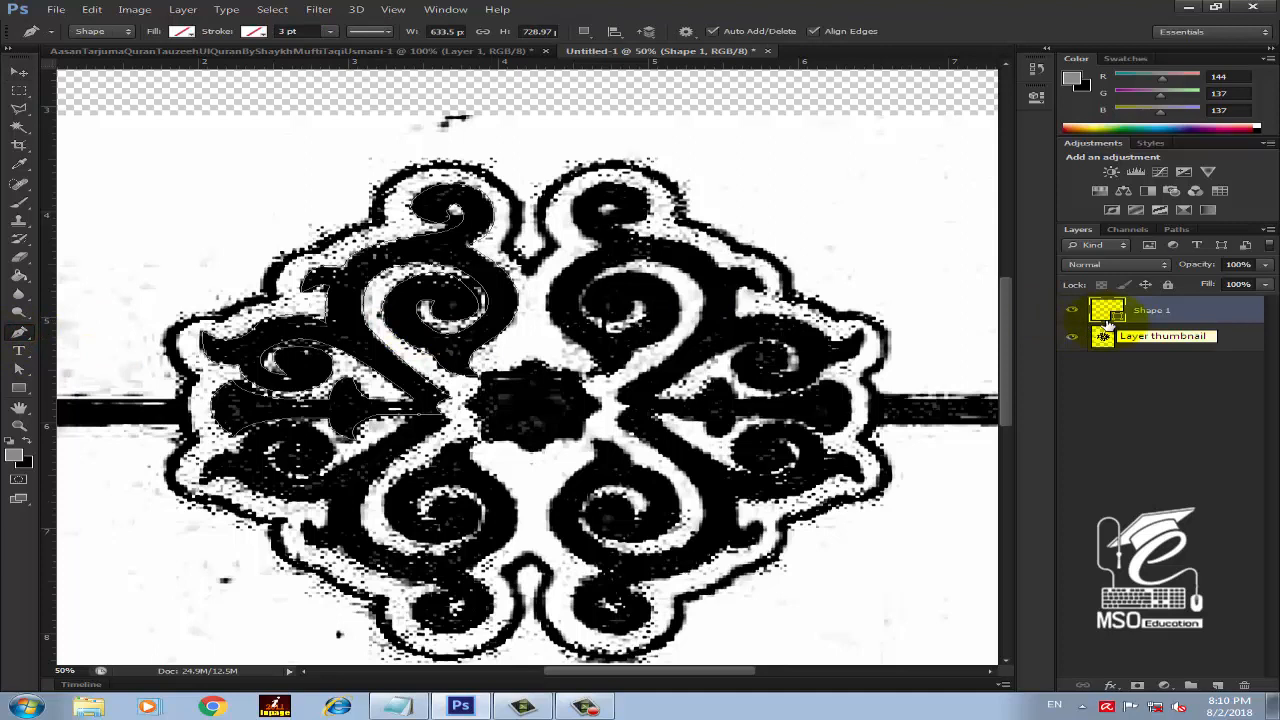
left_click(181, 31)
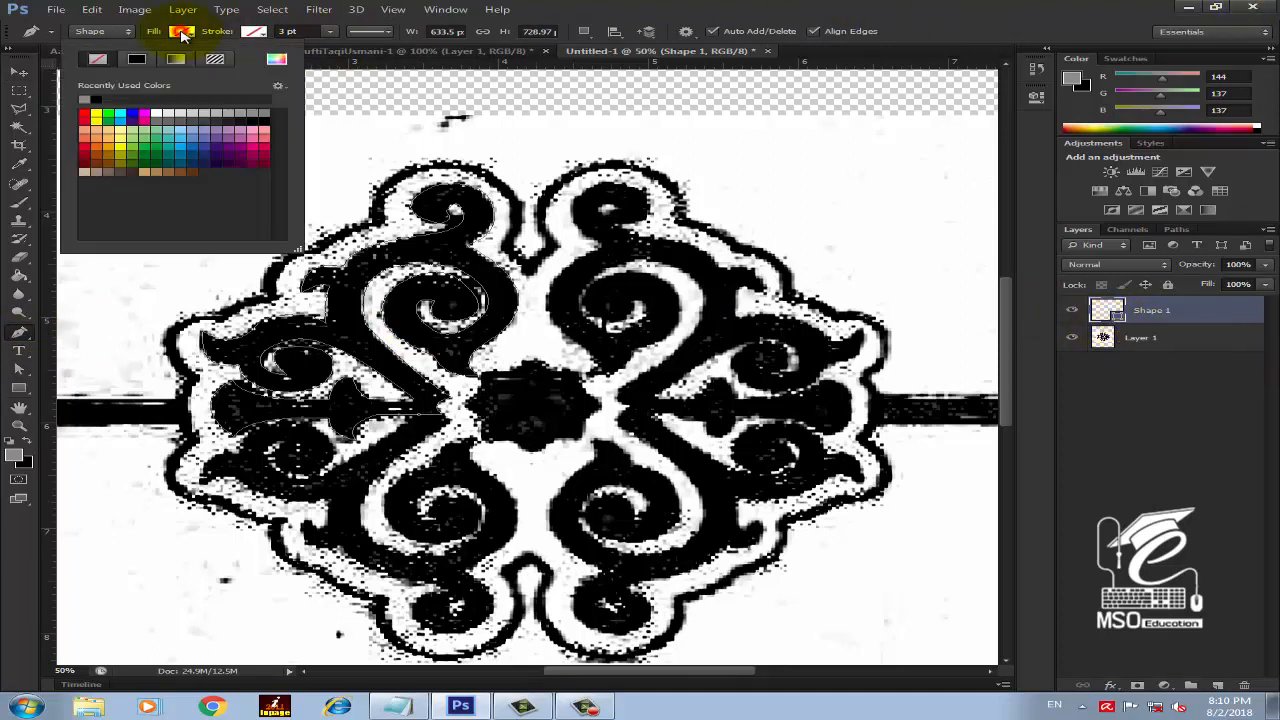
left_click(137, 60)
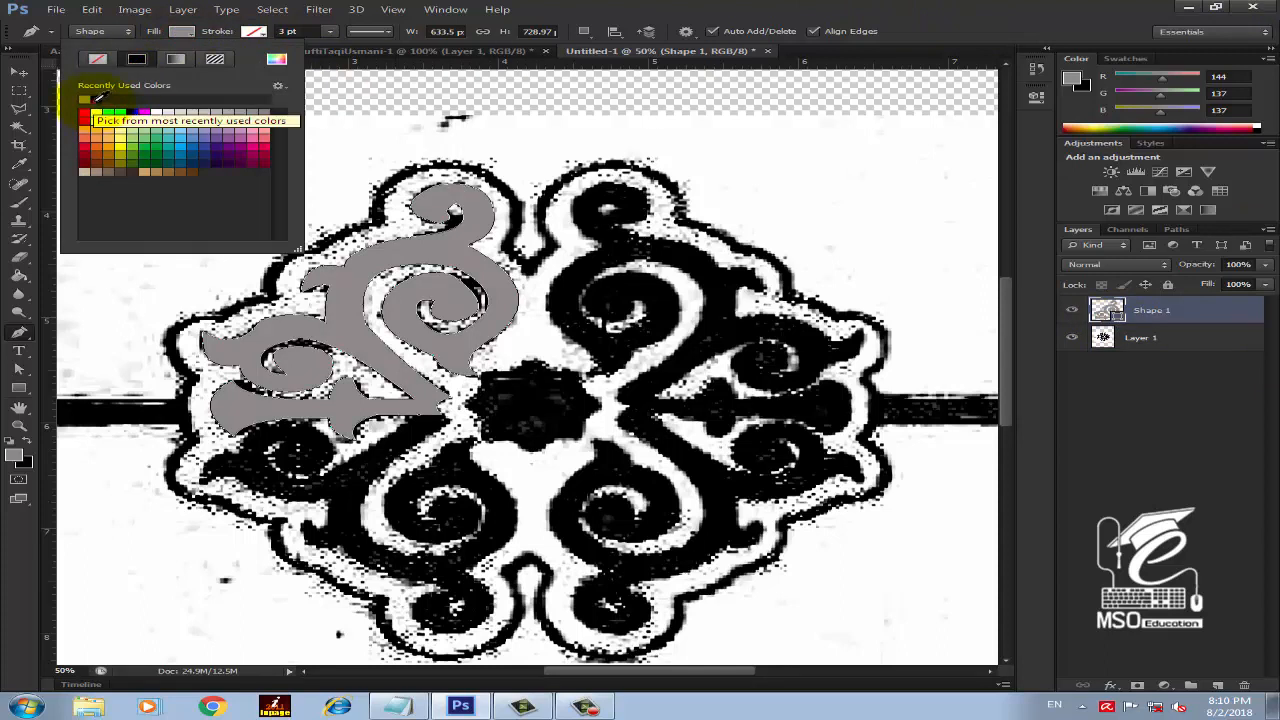
left_click(98, 99)
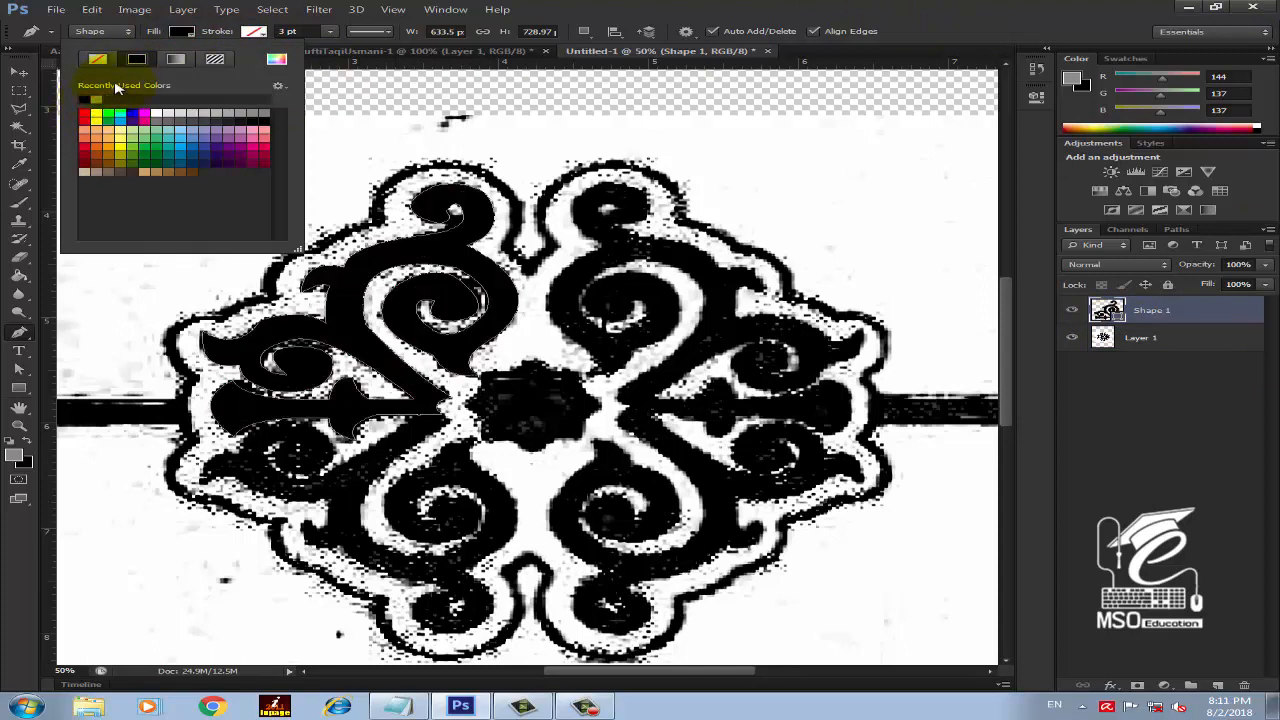
left_click(98, 60)
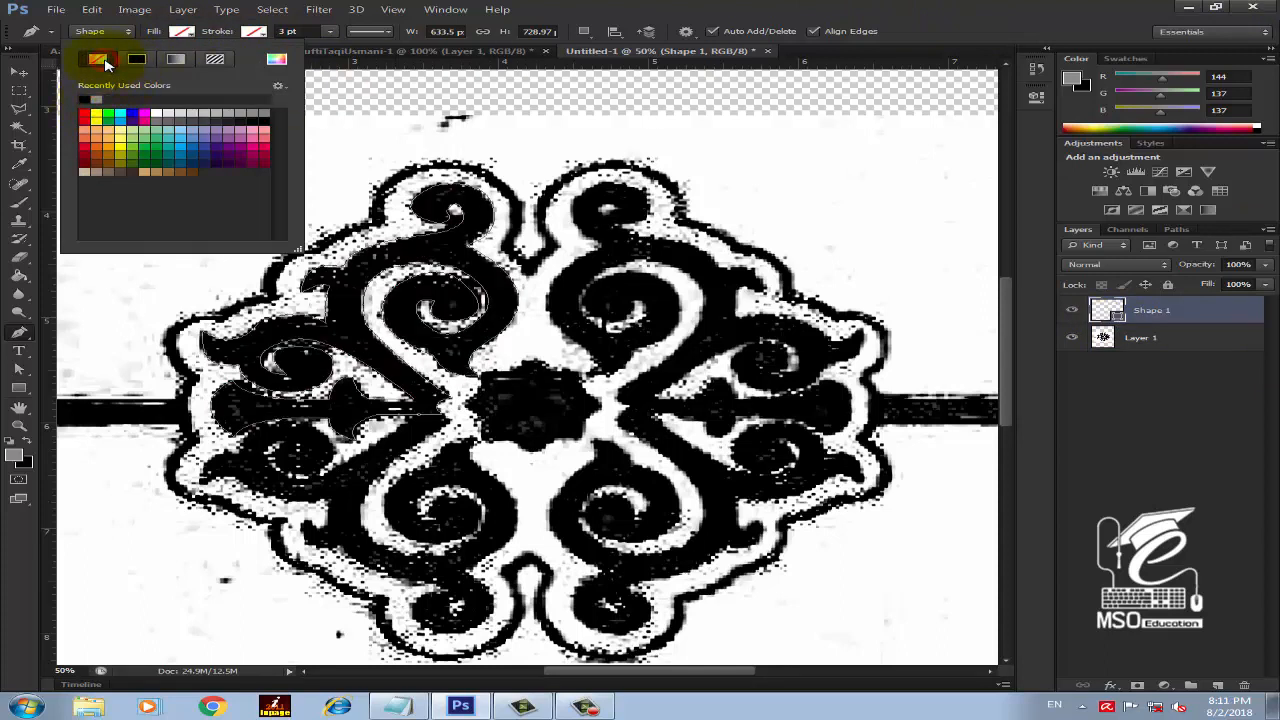
left_click(136, 60)
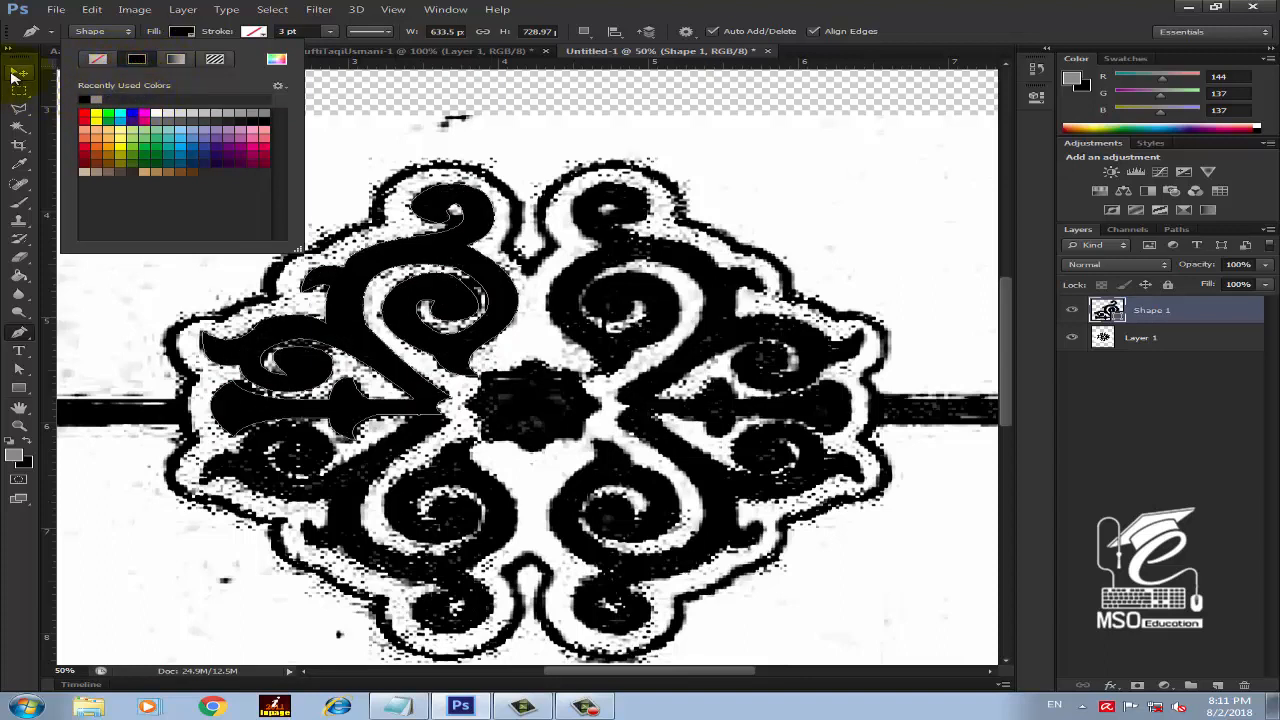
Move the filled shape away from the scan to inspect its outline, and undo the move
left_click(17, 73)
left_click_drag(522, 316, 212, 186)
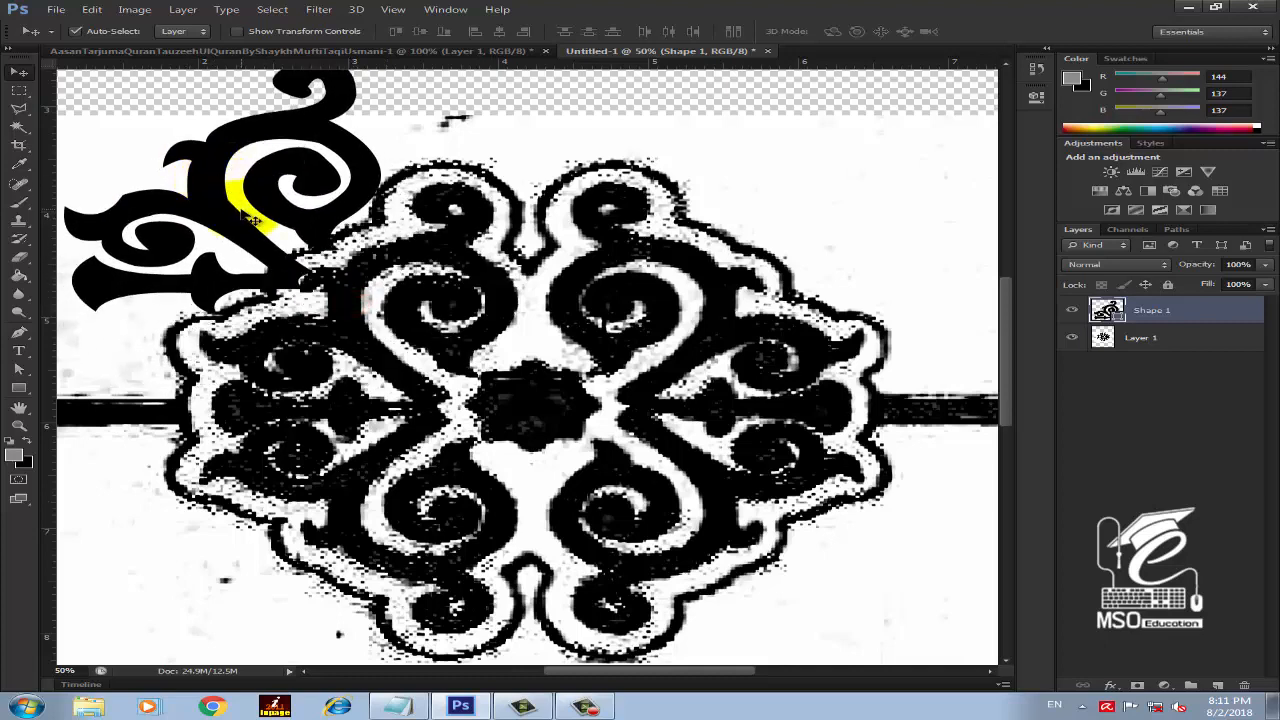
key("ctrl+z")
key("a")
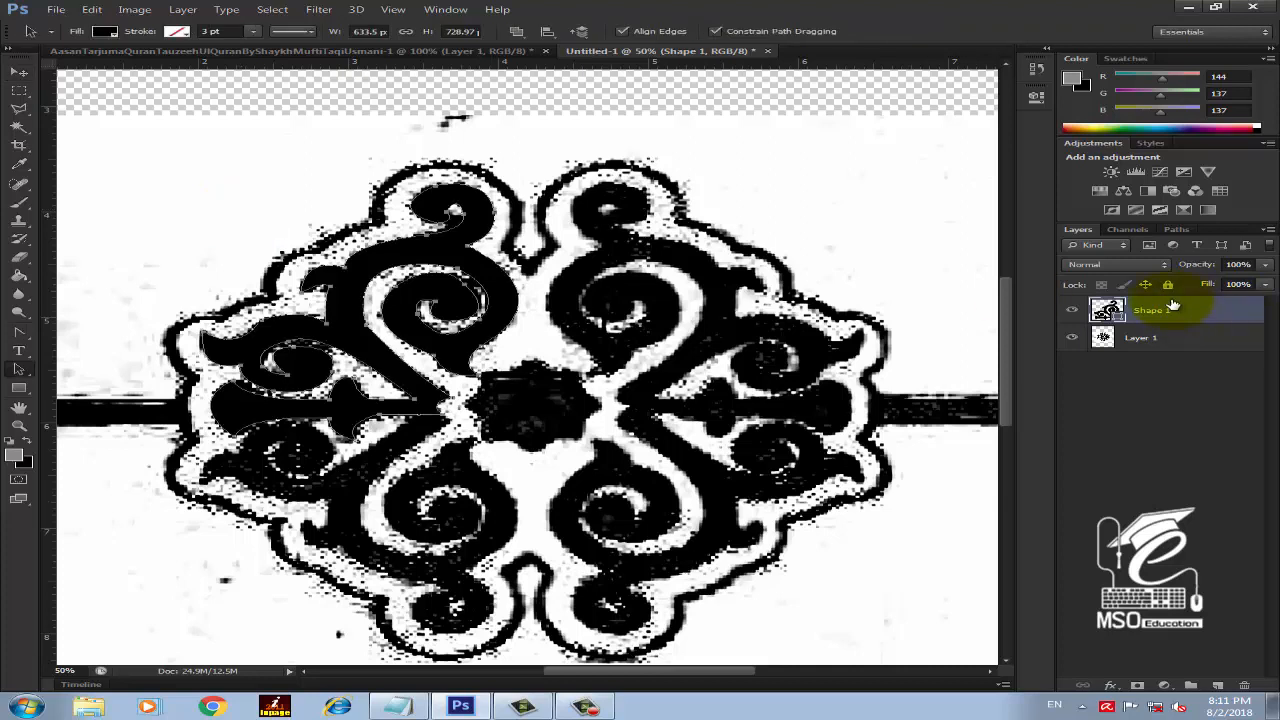
Duplicate the Shape 1 layer and move the copy over the ornament's lower-left quarter
left_click_drag(1150, 316, 1214, 685)
key("v")
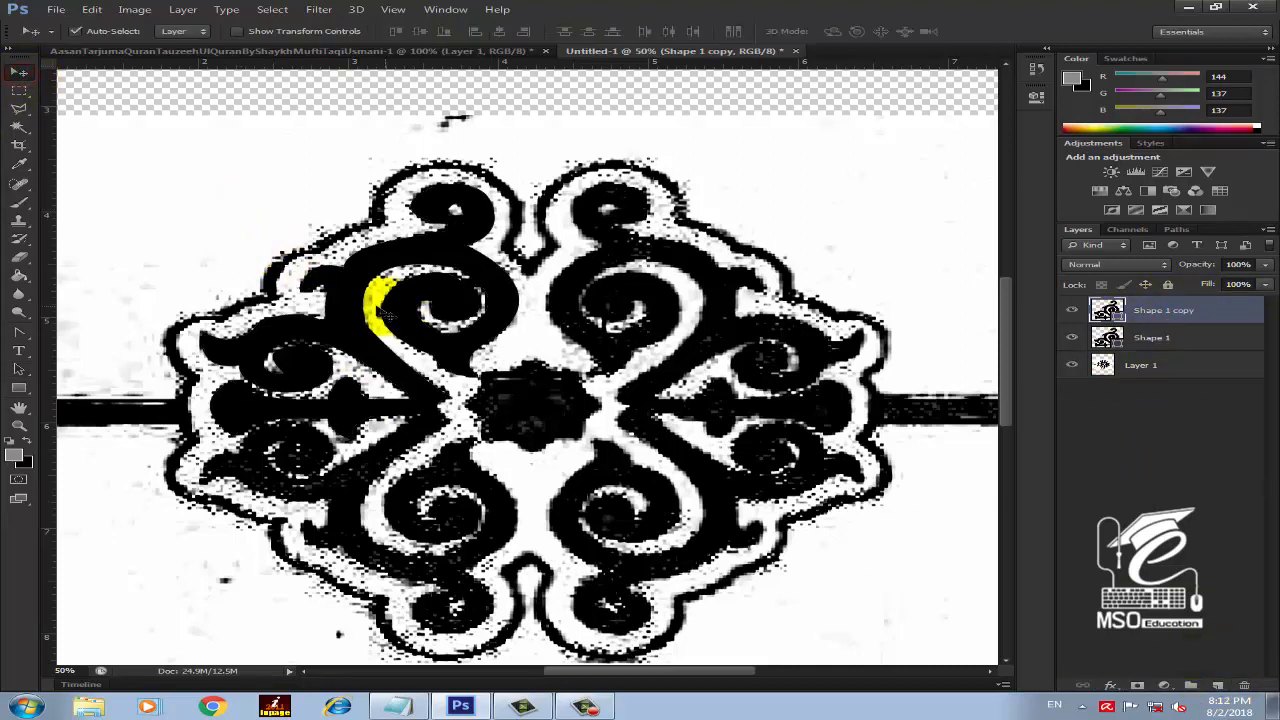
left_click(347, 306)
mouse_move(352, 310)
left_mouse_down()
mouse_move(330, 470)
mouse_move(290, 530)
mouse_move(296, 520)
mouse_move(312, 538)
left_mouse_up()
key("ctrl+minus")
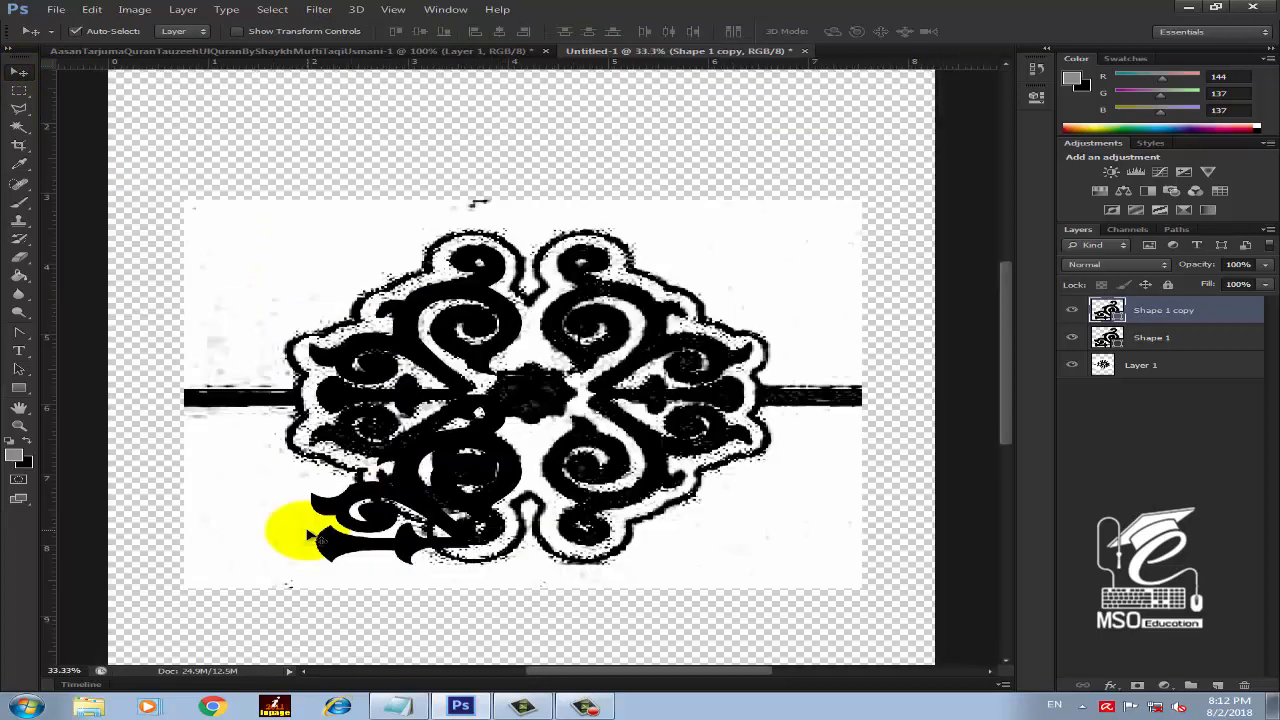
left_click(18, 425)
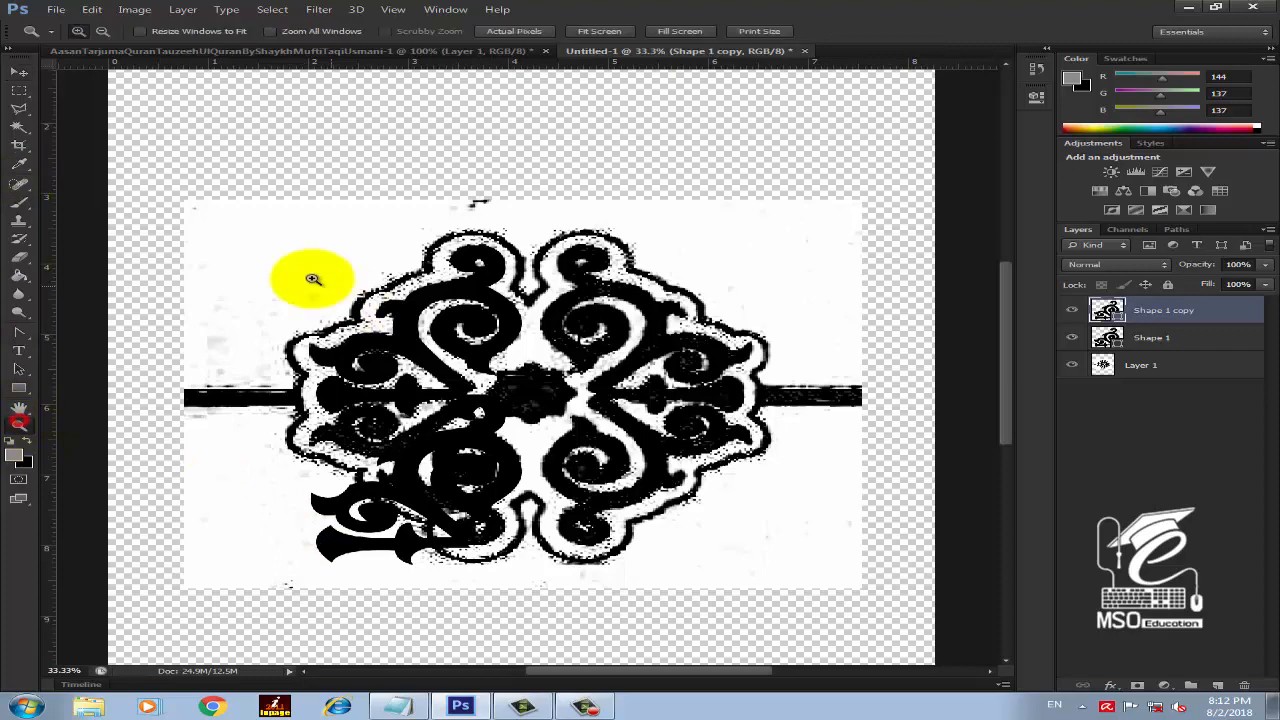
left_click_drag(208, 238, 771, 600)
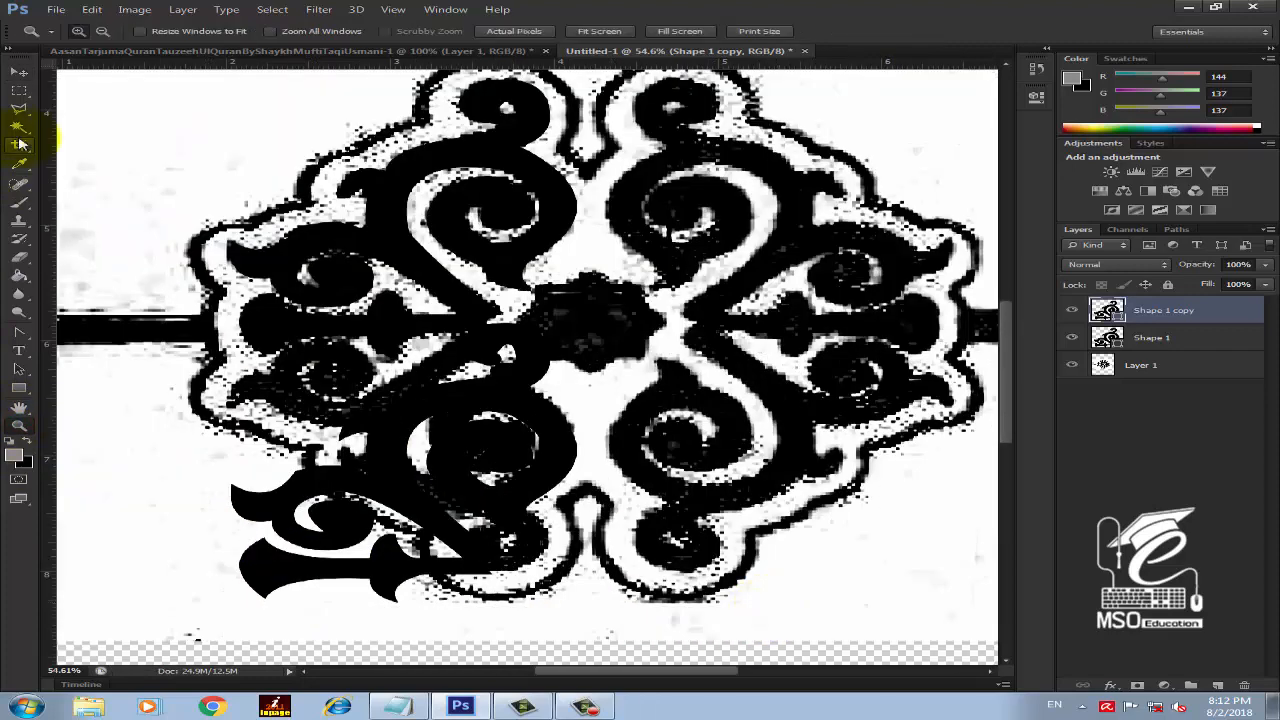
Flip the copied shape vertically with Free Transform to about -95% height, fitting it over the ornament's lower-left quarter
left_click(18, 74)
key("ctrl+t")
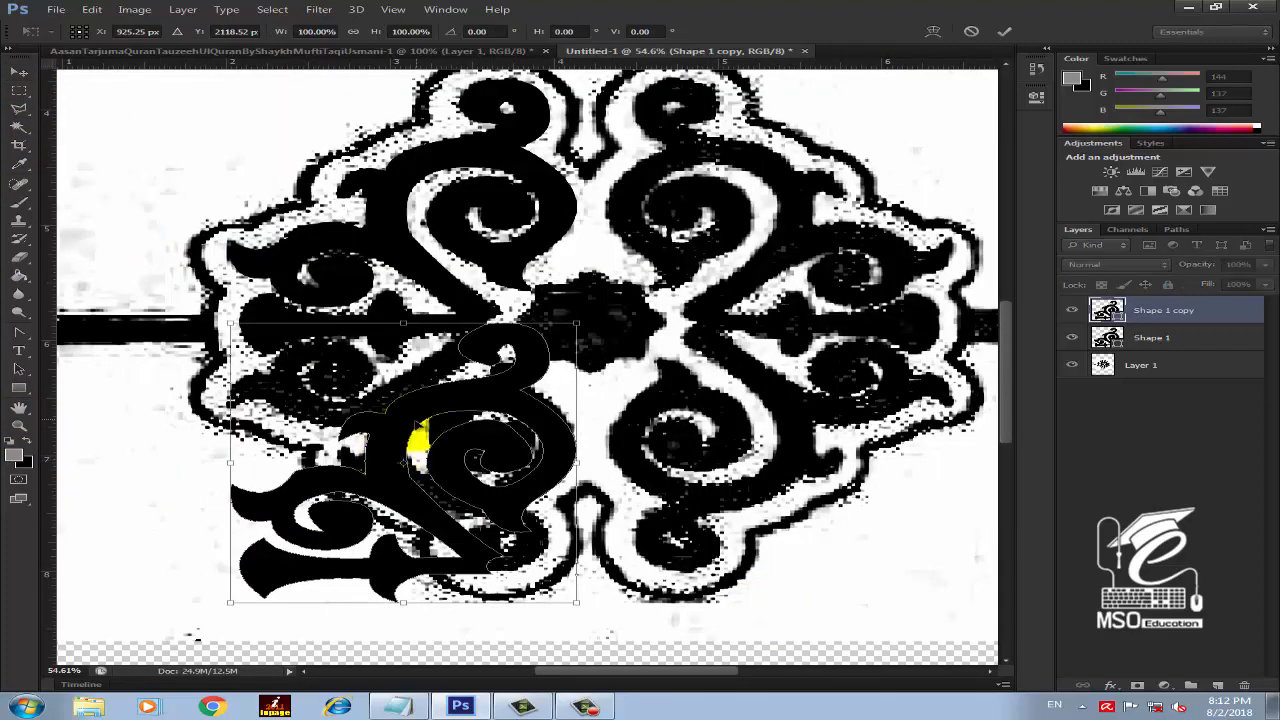
left_click(405, 603)
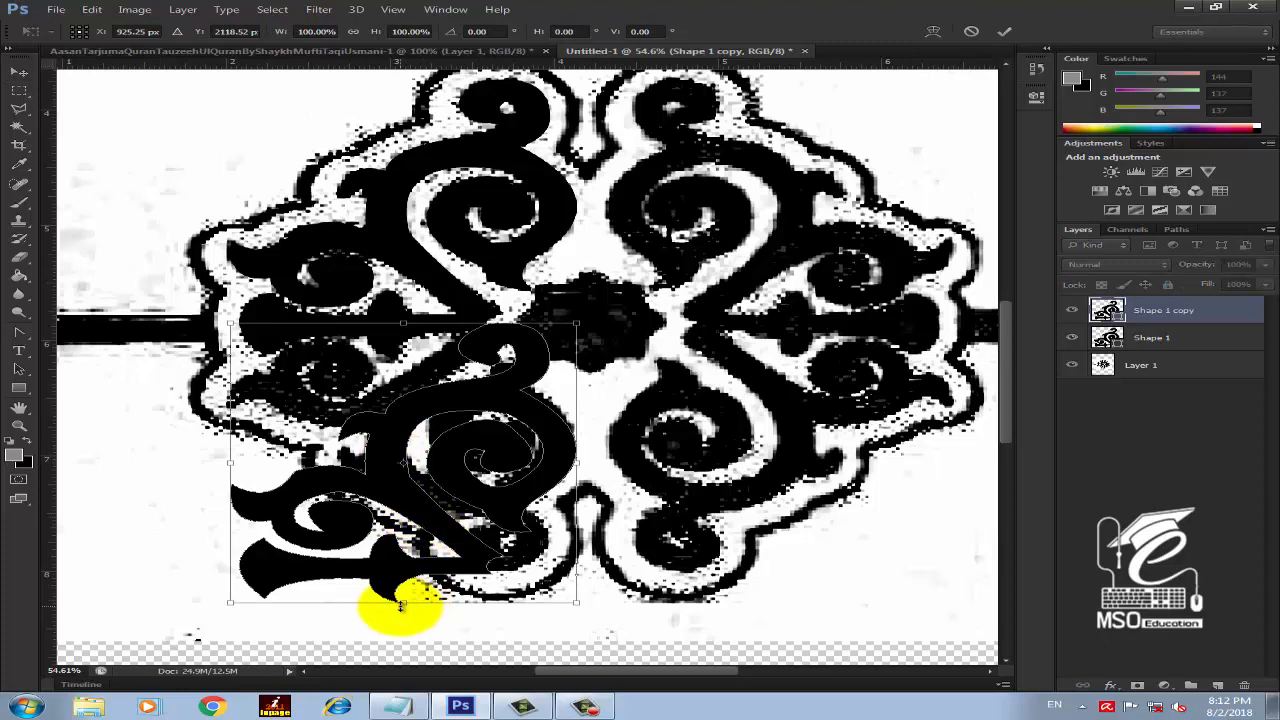
left_click_drag(400, 605, 519, 150)
left_click_drag(404, 79, 380, 566)
left_click_drag(397, 394, 397, 332)
left_click_drag(403, 551, 380, 565)
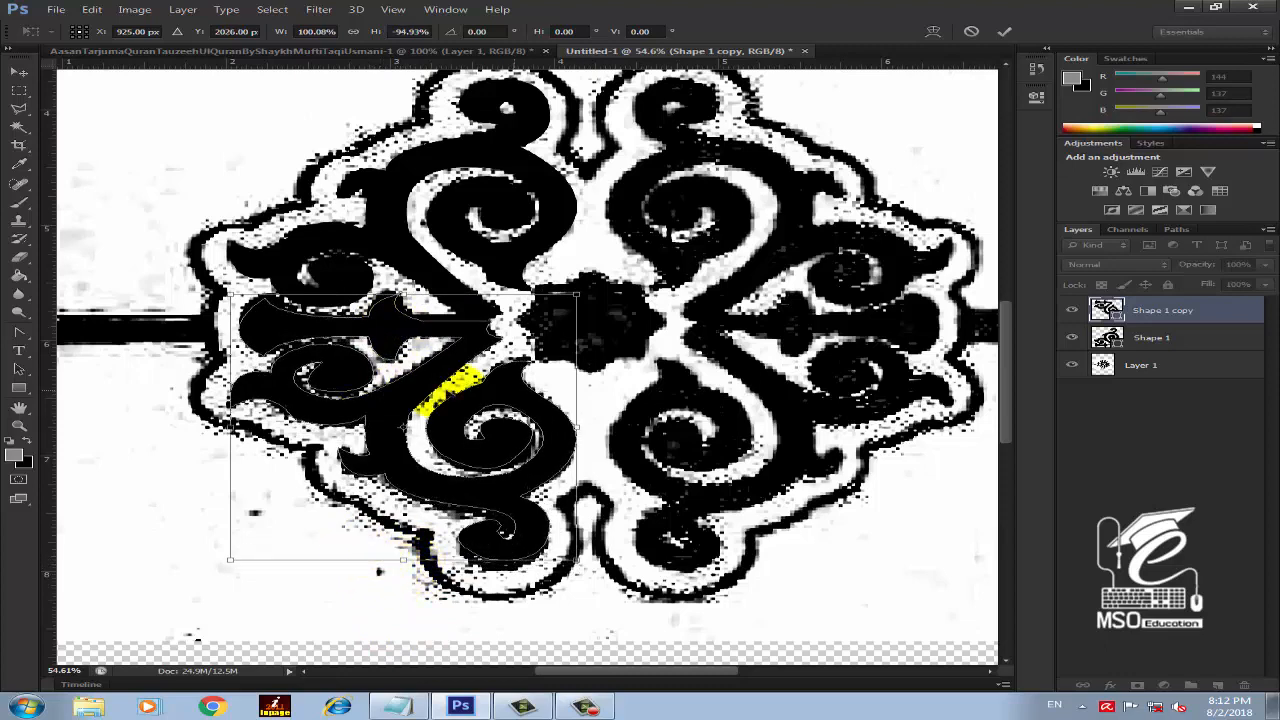
key("Return")
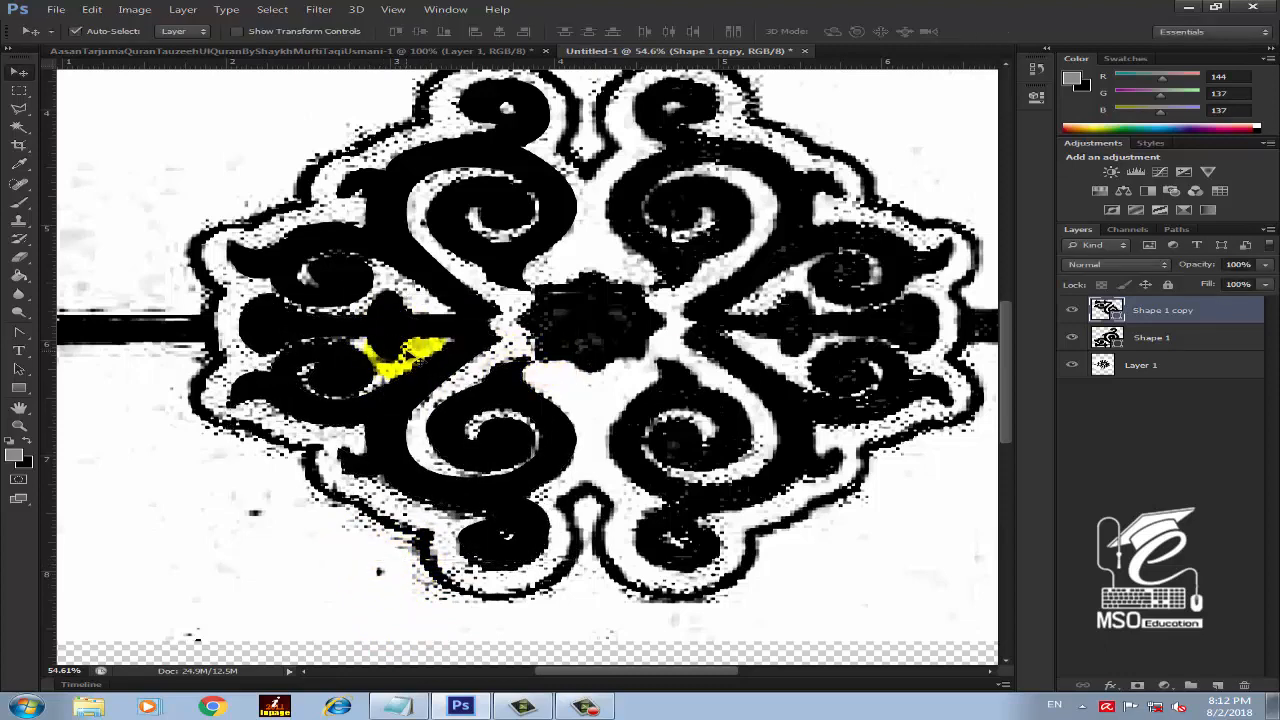
Link the Shape 1 and Shape 1 copy layers together
left_click(1189, 337, "shift")
left_click(1083, 685)
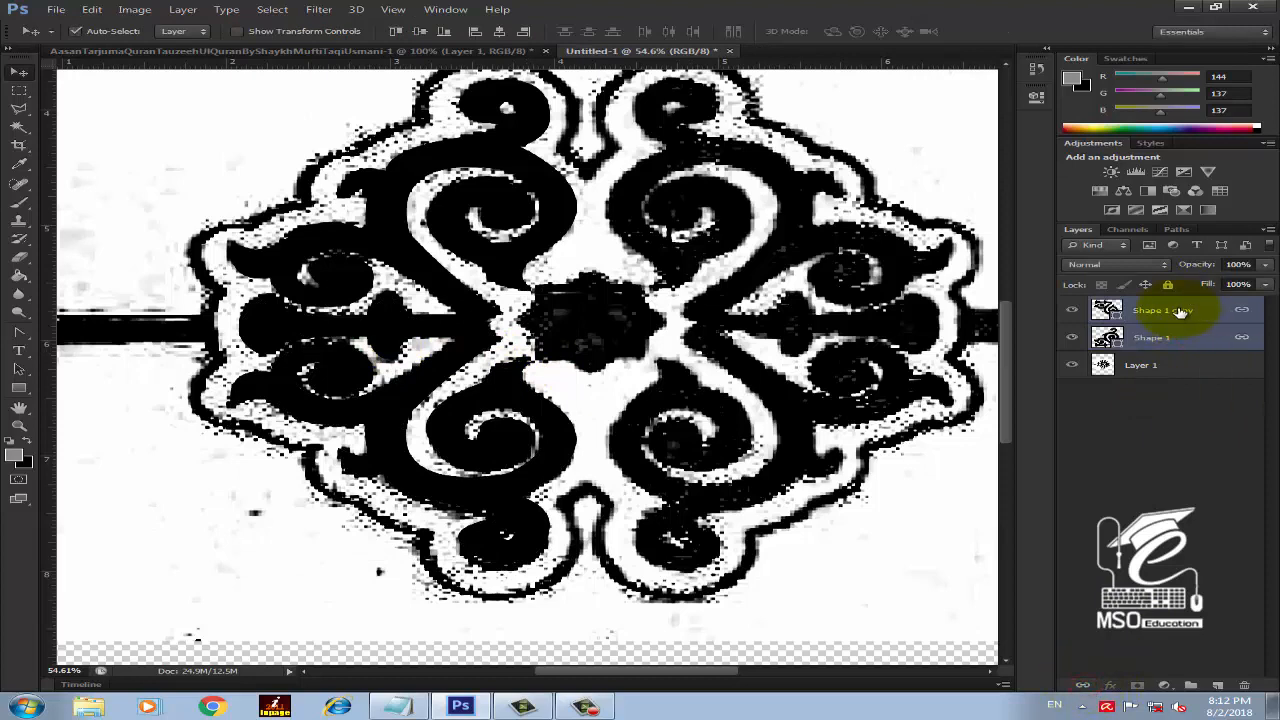
Duplicate the two linked left-half shapes and move the copies over the right half of the ornament
left_click_drag(1180, 312, 1216, 684)
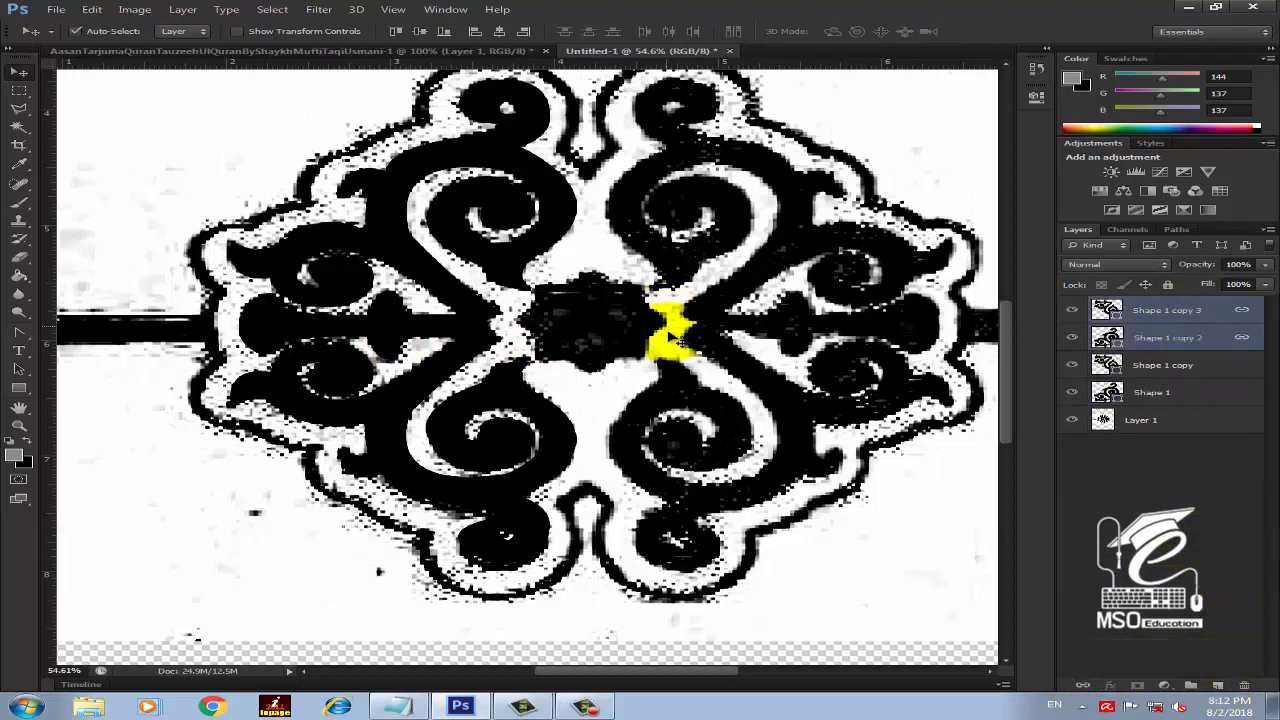
key("ctrl+minus")
left_click_drag(634, 671, 654, 671)
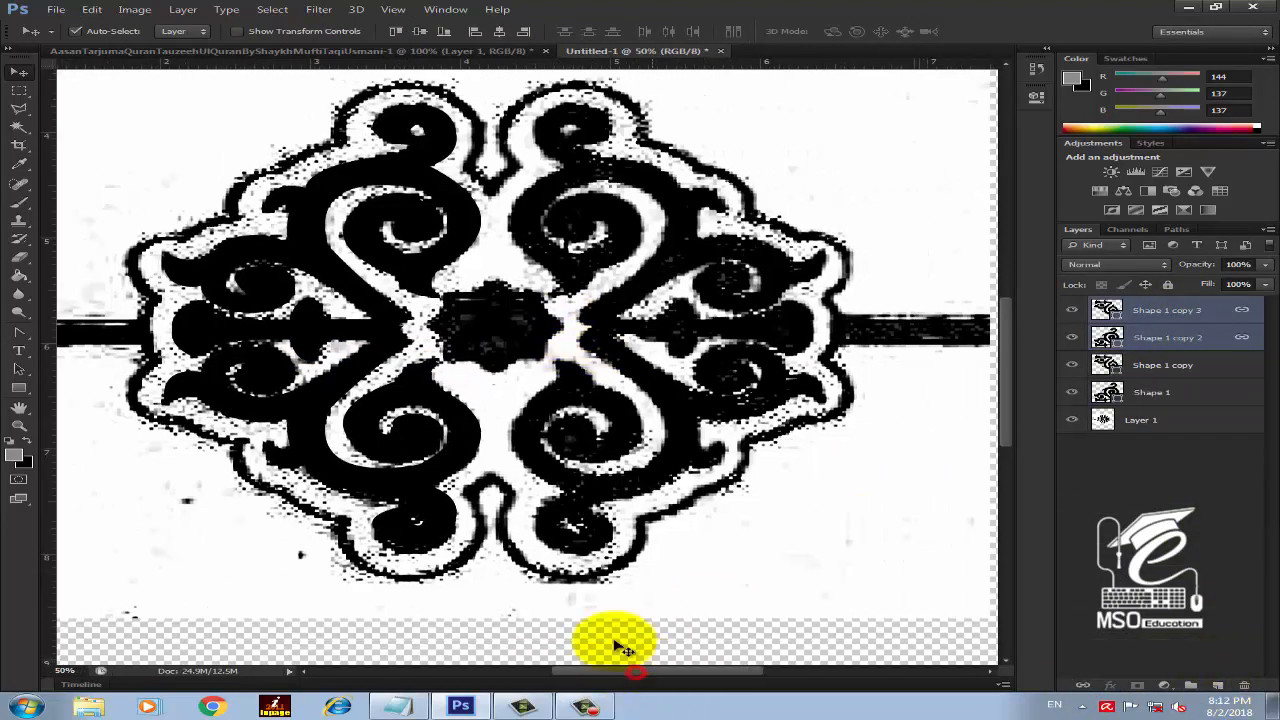
left_click_drag(390, 336, 762, 343)
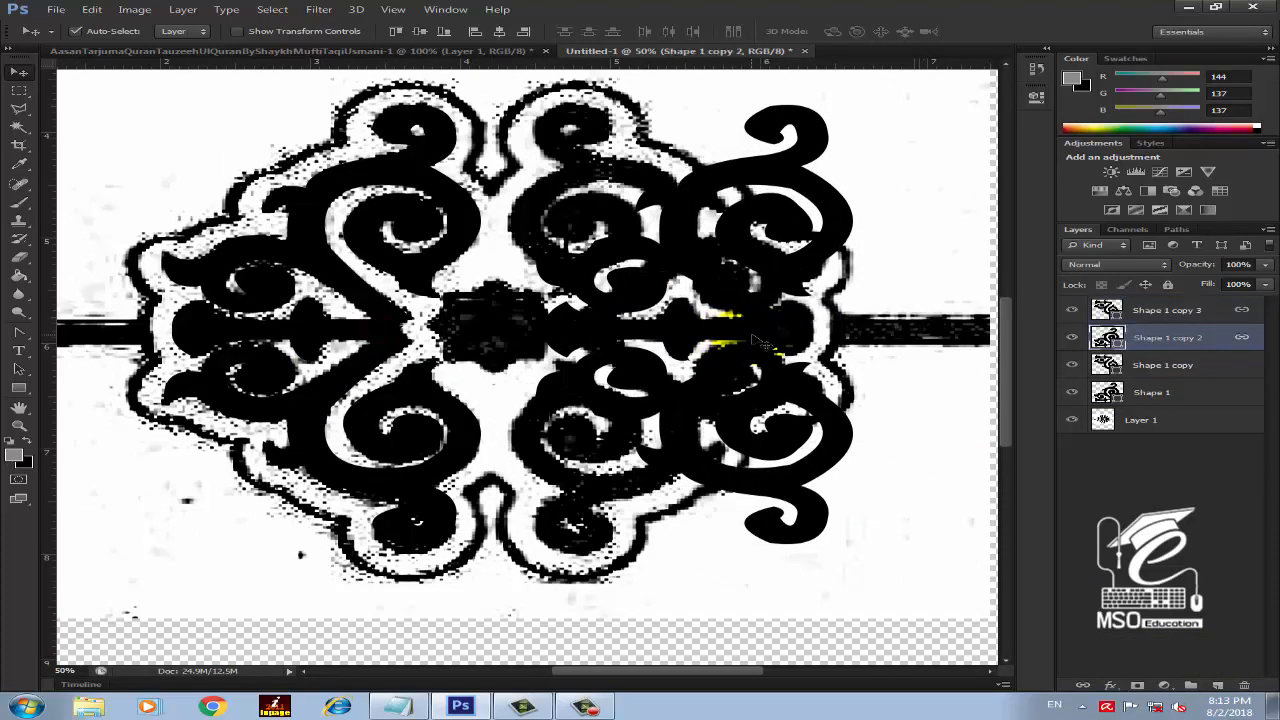
Flip the linked copies horizontally with Free Transform to about -99% width, fitting them over the ornament's right half
key("ctrl+t")
left_click_drag(673, 330, 957, 340)
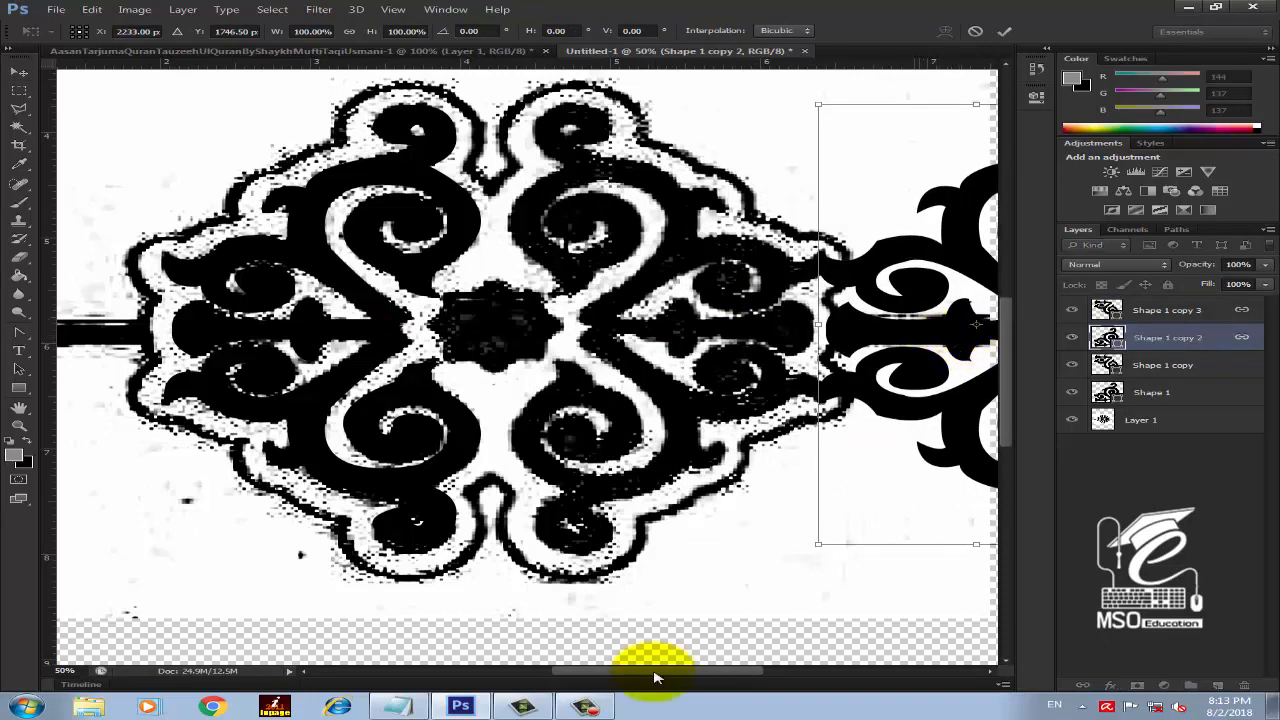
left_click_drag(655, 678, 710, 674)
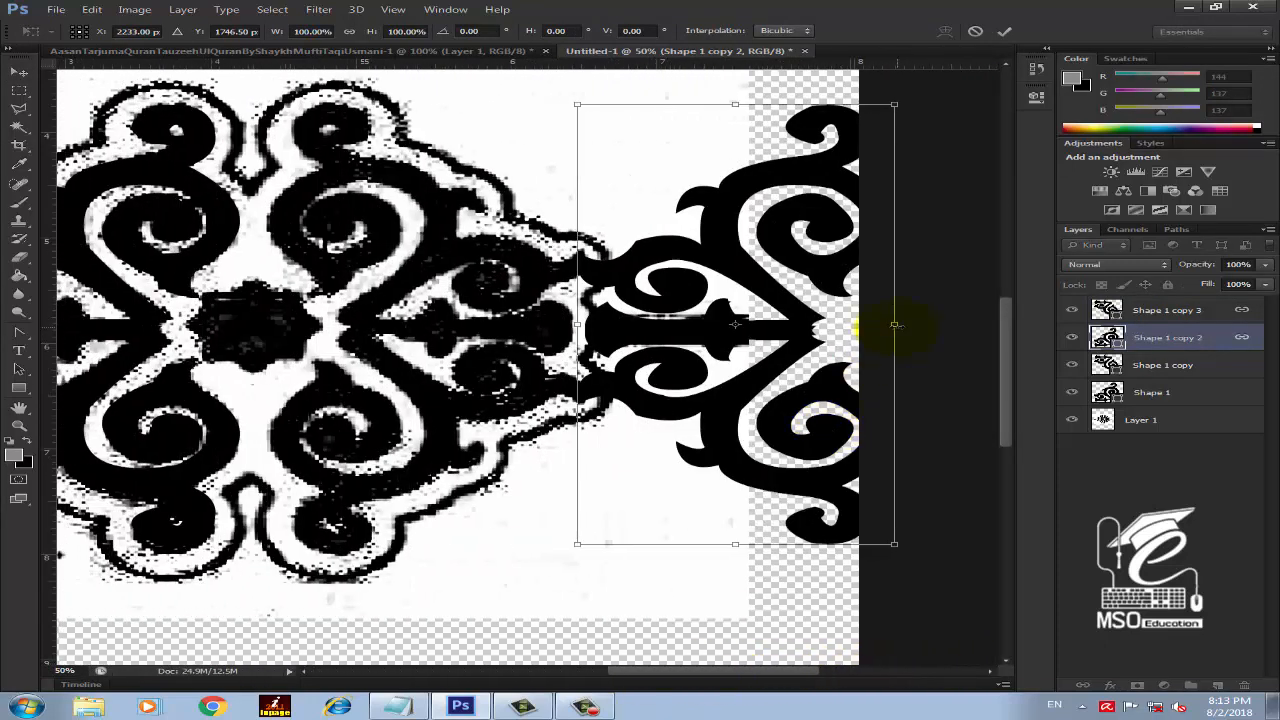
left_click_drag(894, 324, 265, 324)
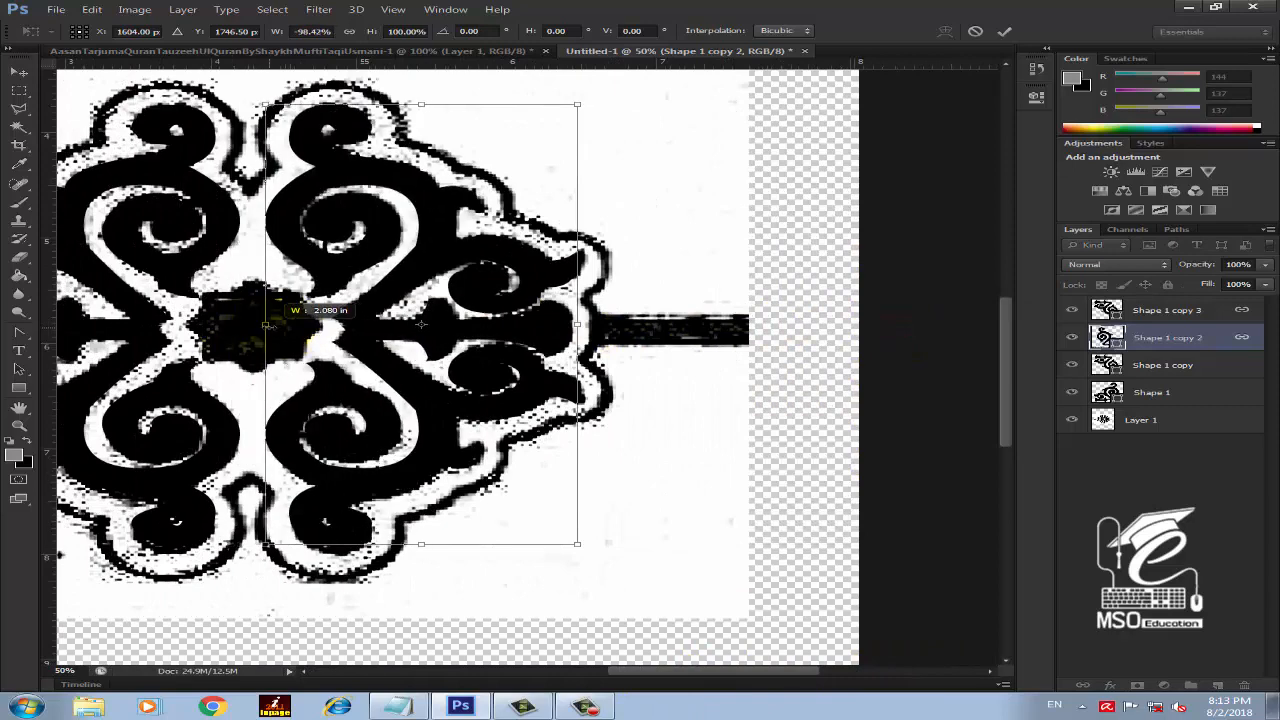
left_click_drag(577, 324, 580, 322)
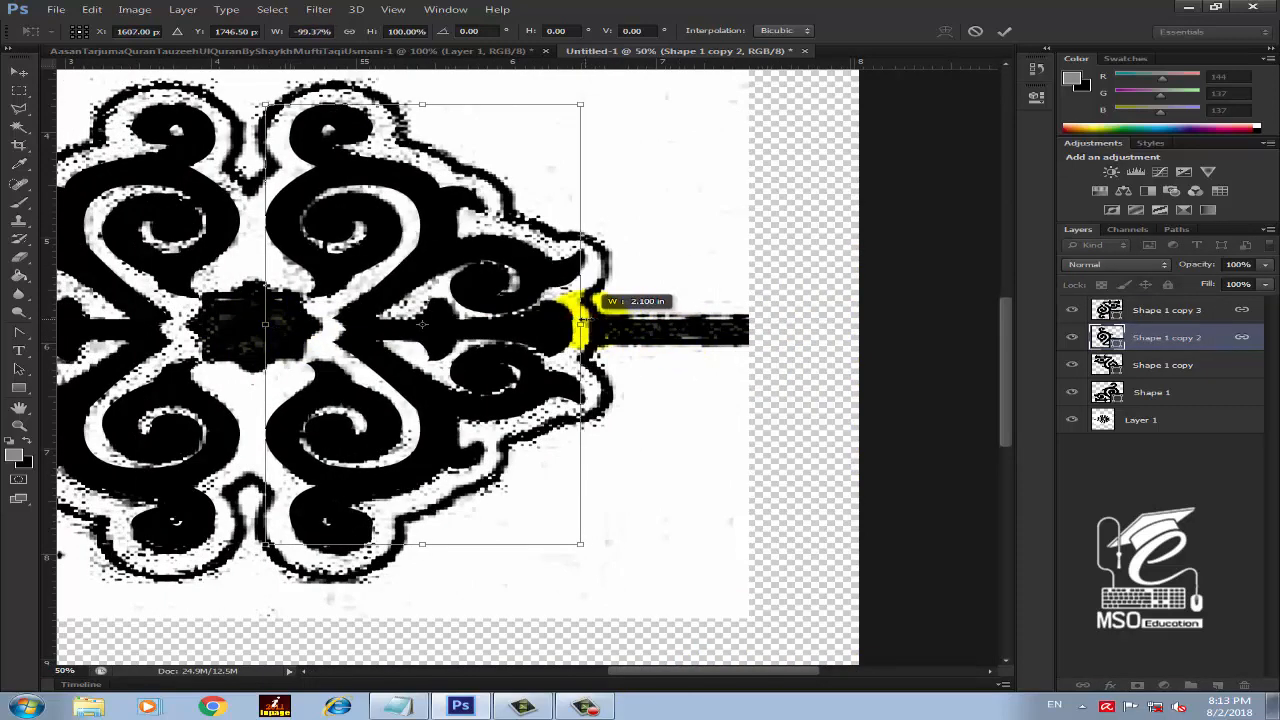
key("Return")
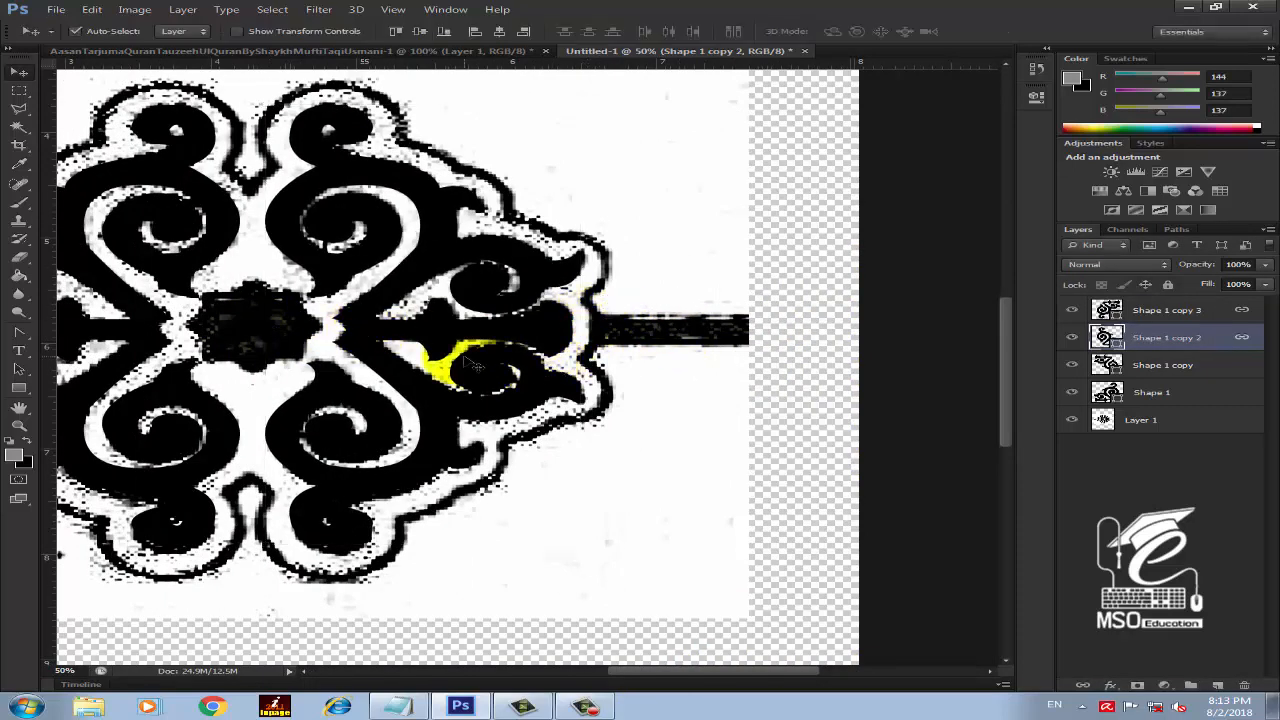
Hide the scan in Layer 1 to inspect the four mirrored shapes, and show it again
left_click(1072, 420)
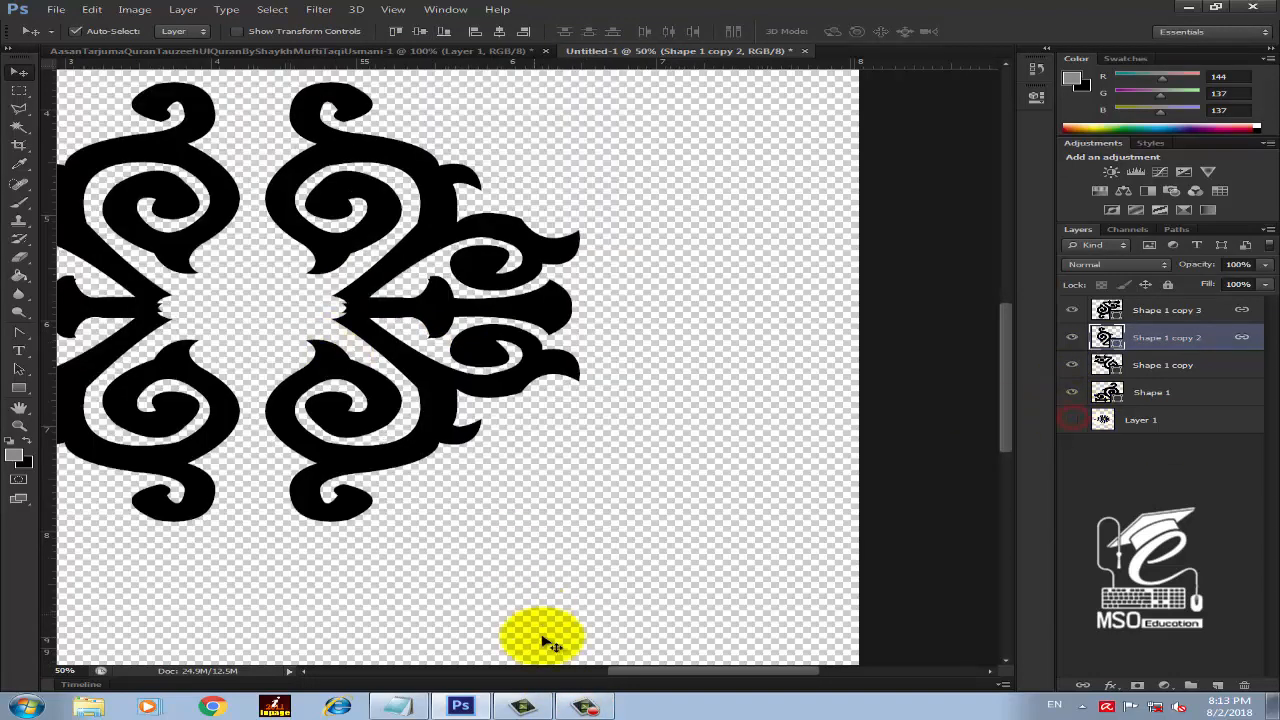
key("ctrl+minus")
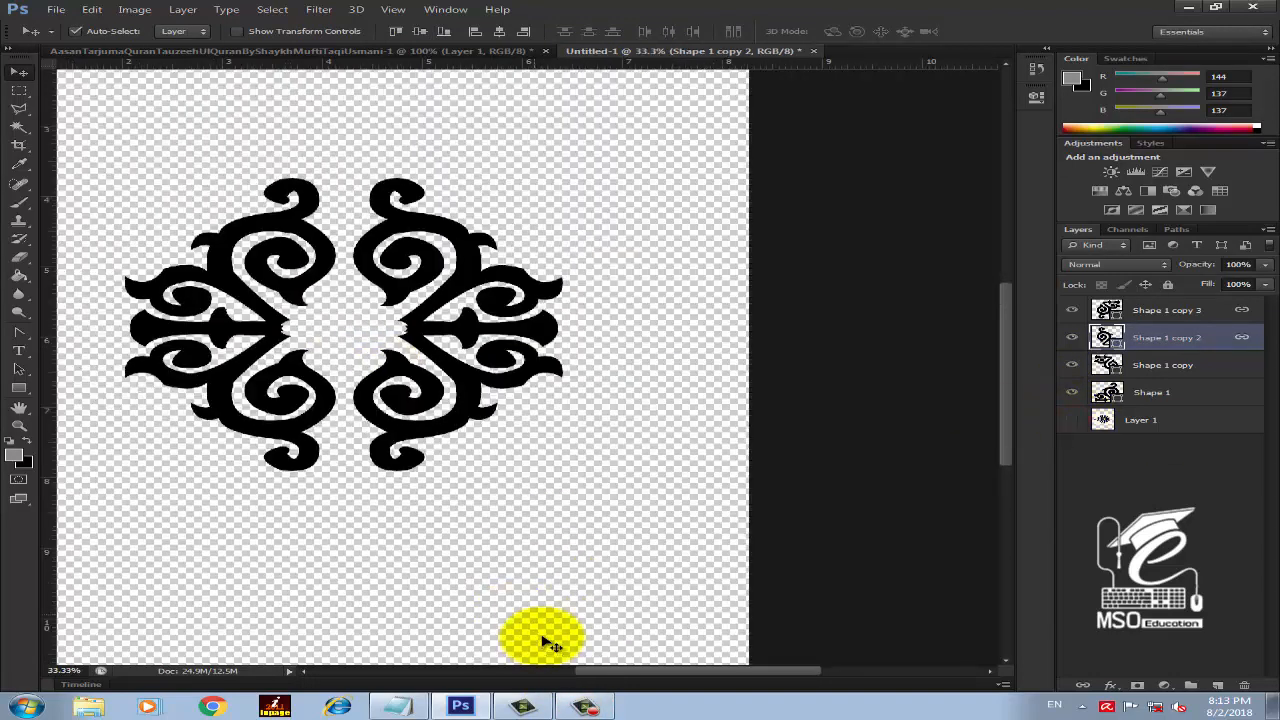
left_click(1072, 420)
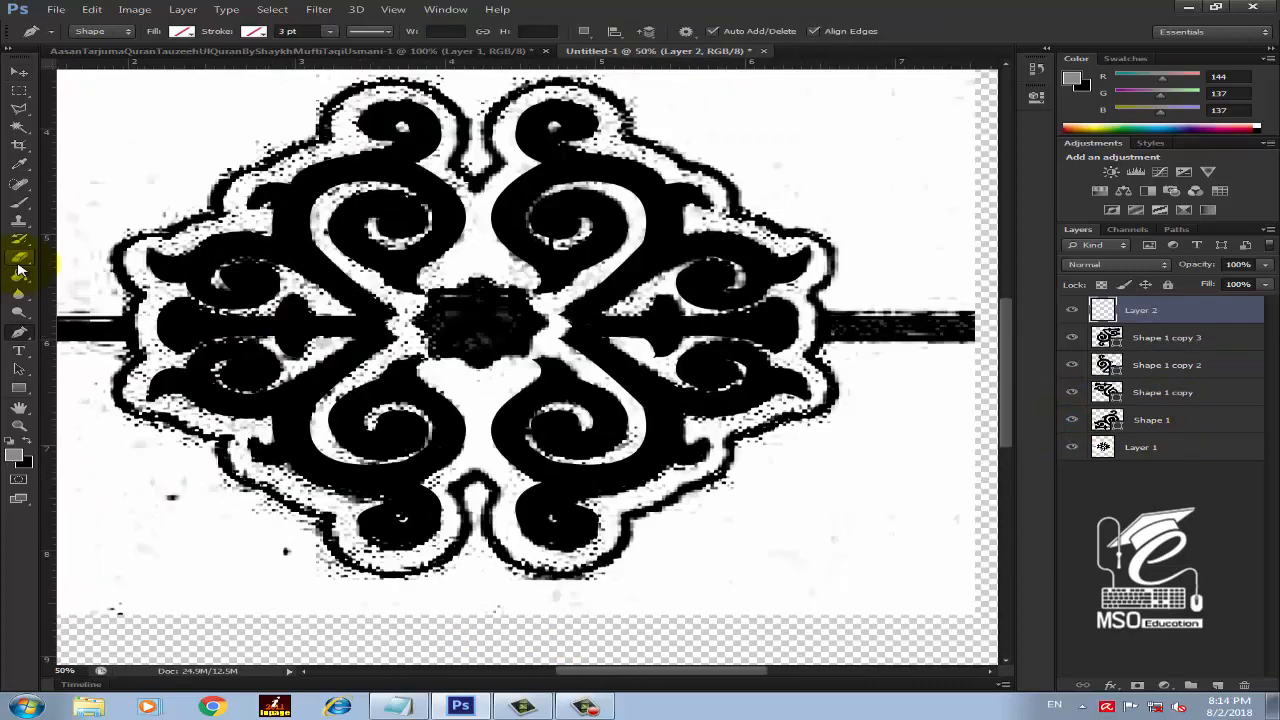
Draw a rectangle about 210 px wide and 200 px high over the ornament's centre, and fill it with black
left_click(18, 387)
left_click(428, 285)
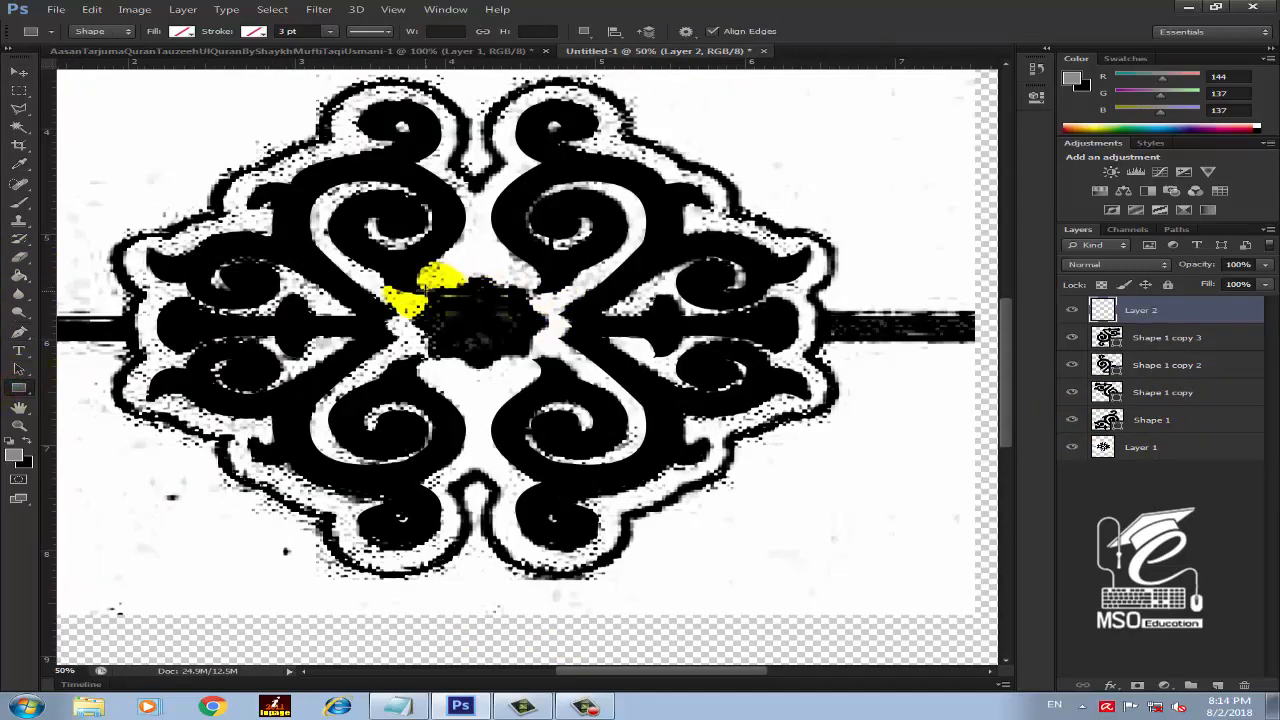
left_click(181, 31)
left_click(136, 60)
left_click_drag(428, 283, 534, 358)
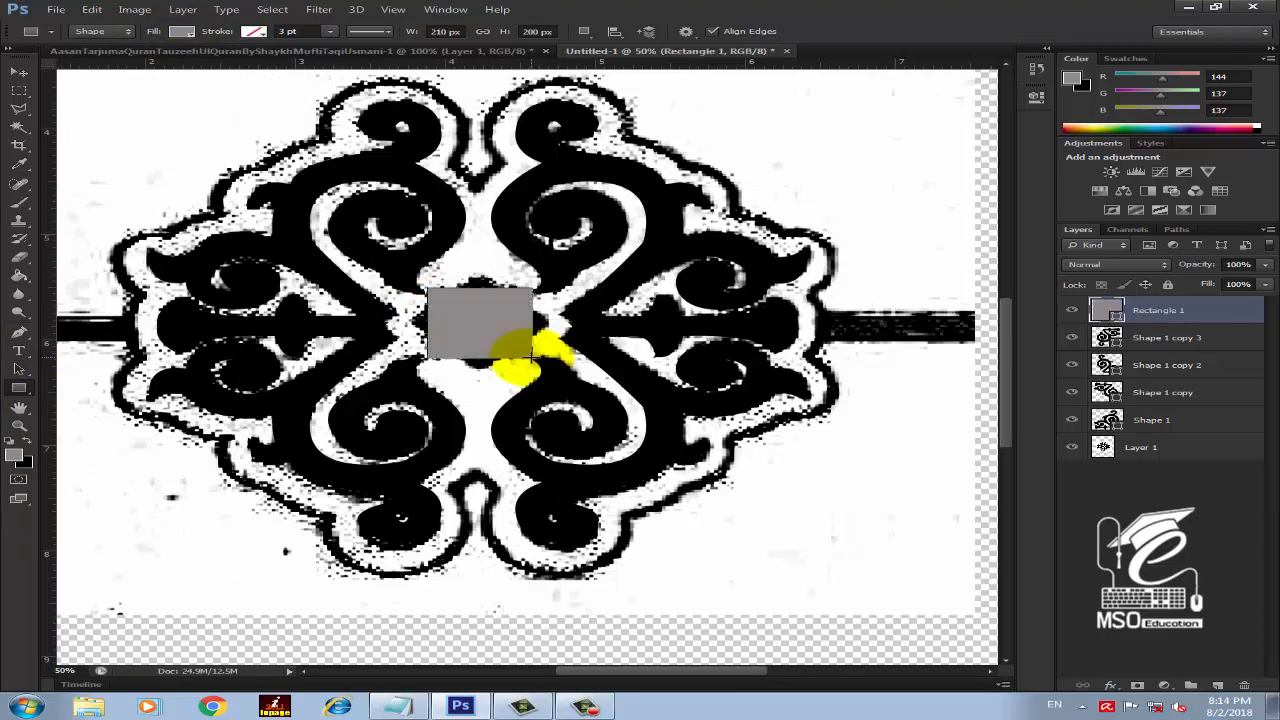
left_click(181, 31)
left_click(85, 98)
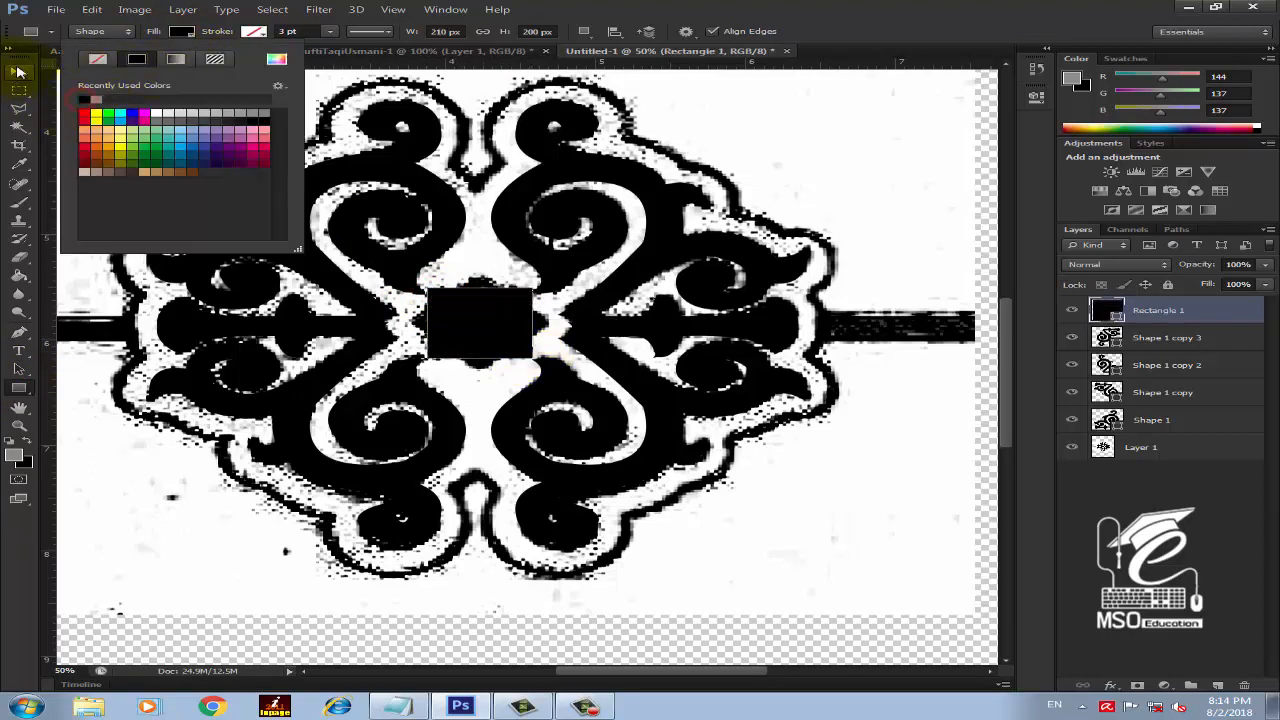
Rotate a copy of the black rectangle to form an eight-pointed star, and link the two rectangle layers
left_click(18, 72)
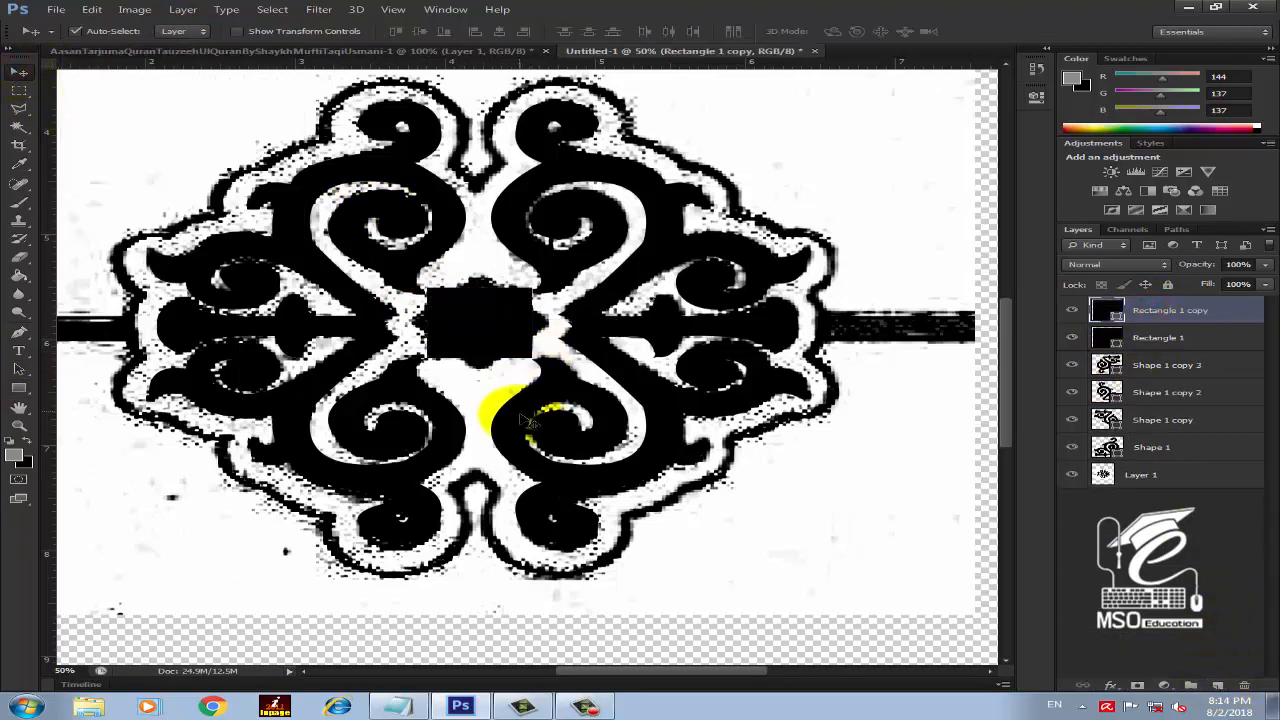
key("ctrl+t")
left_click_drag(535, 278, 587, 338)
left_click(18, 74)
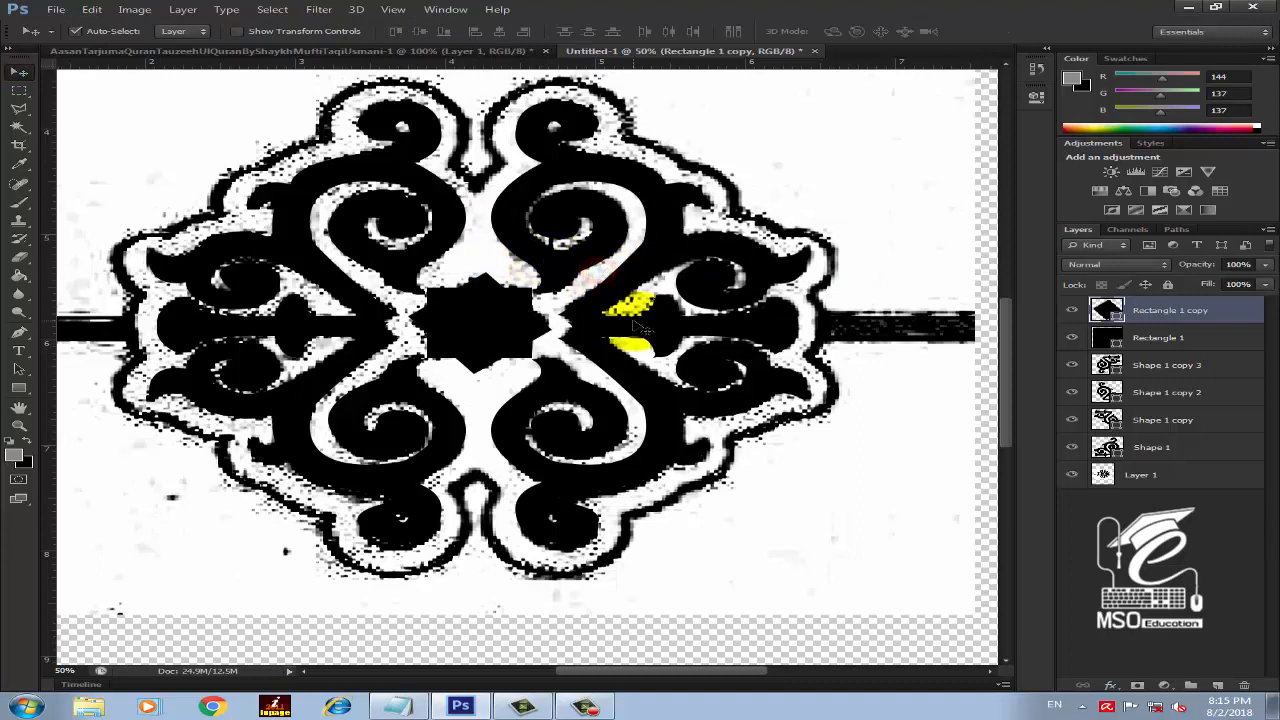
left_click(1162, 341, "shift")
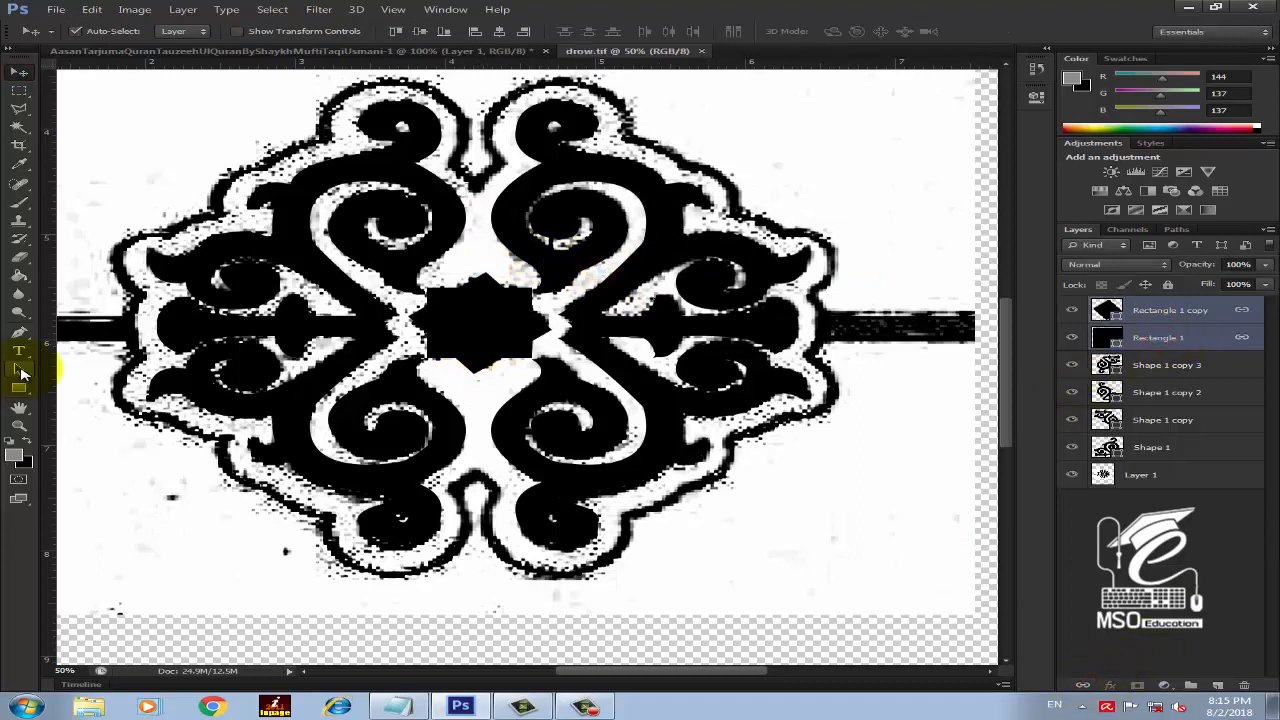
Start a Pen shape along the V-shaped notch at the top centre of the ornament's outer border, with no fill
key("p")
left_click(451, 164)
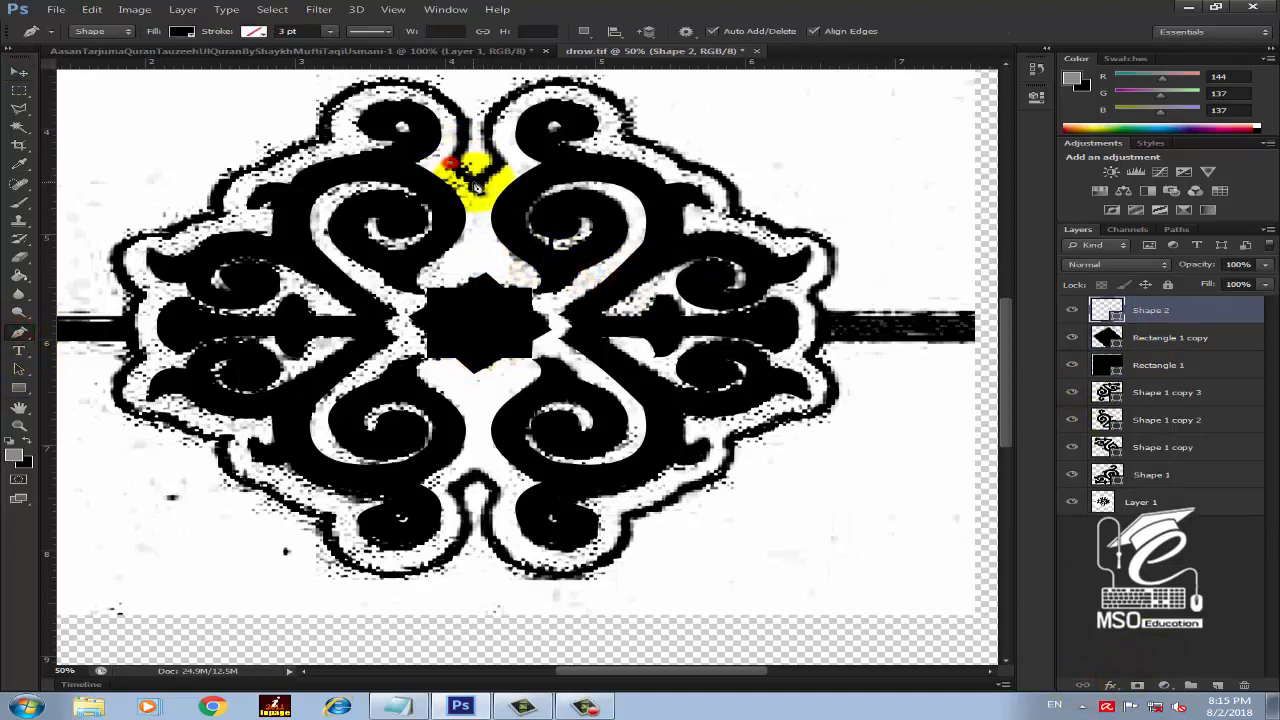
left_click(478, 189)
left_click(181, 31)
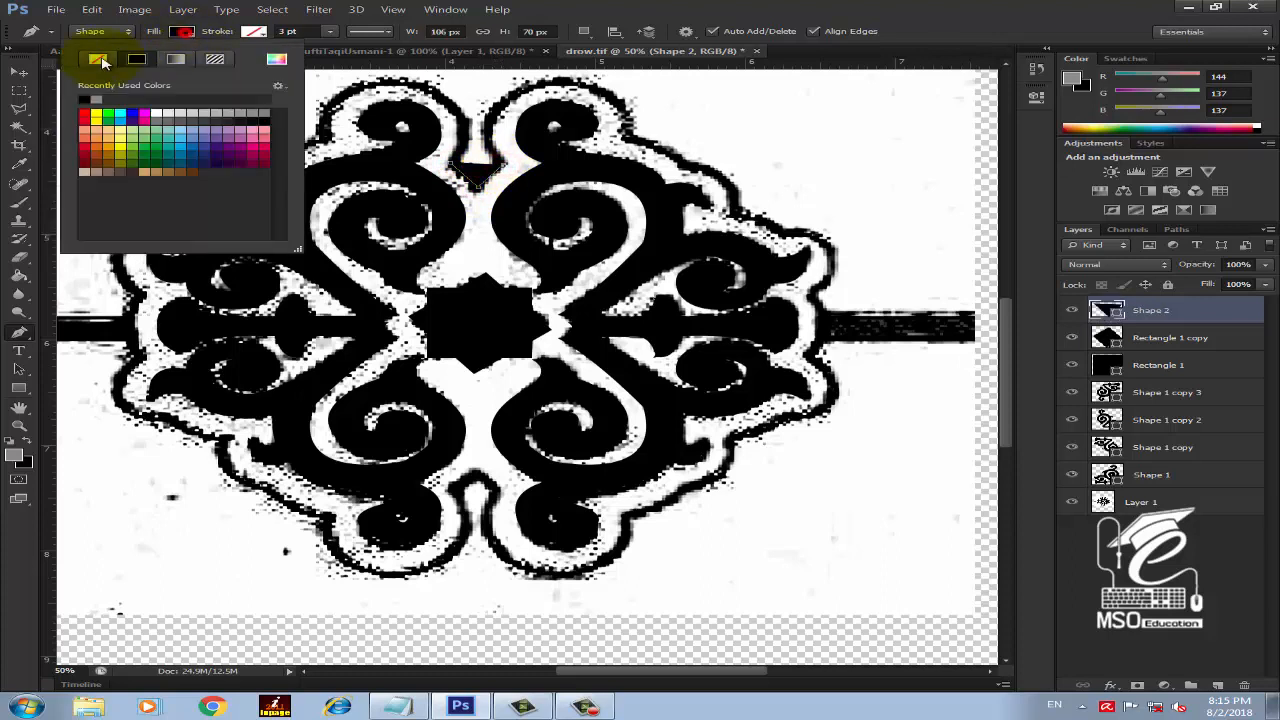
left_click(98, 52)
left_click(628, 142)
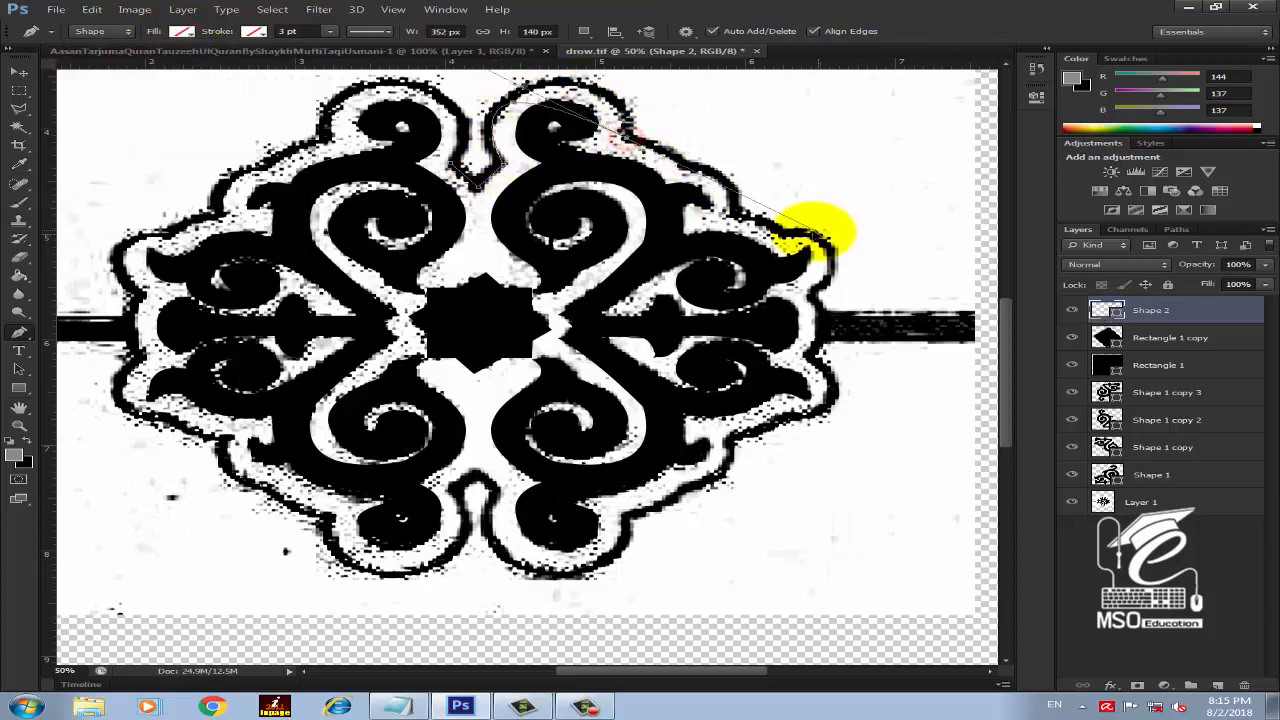
key("ctrl+z")
left_click(503, 165)
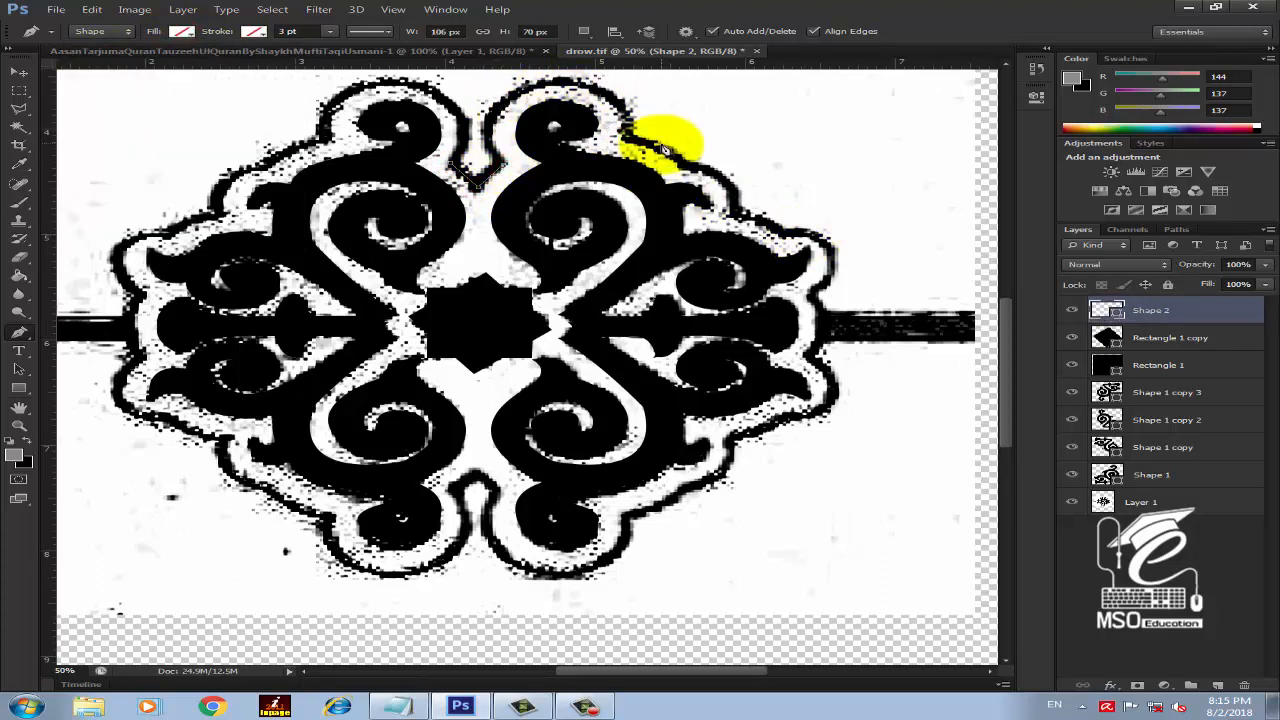
left_click_drag(622, 132, 1010, 70)
left_click(1008, 67)
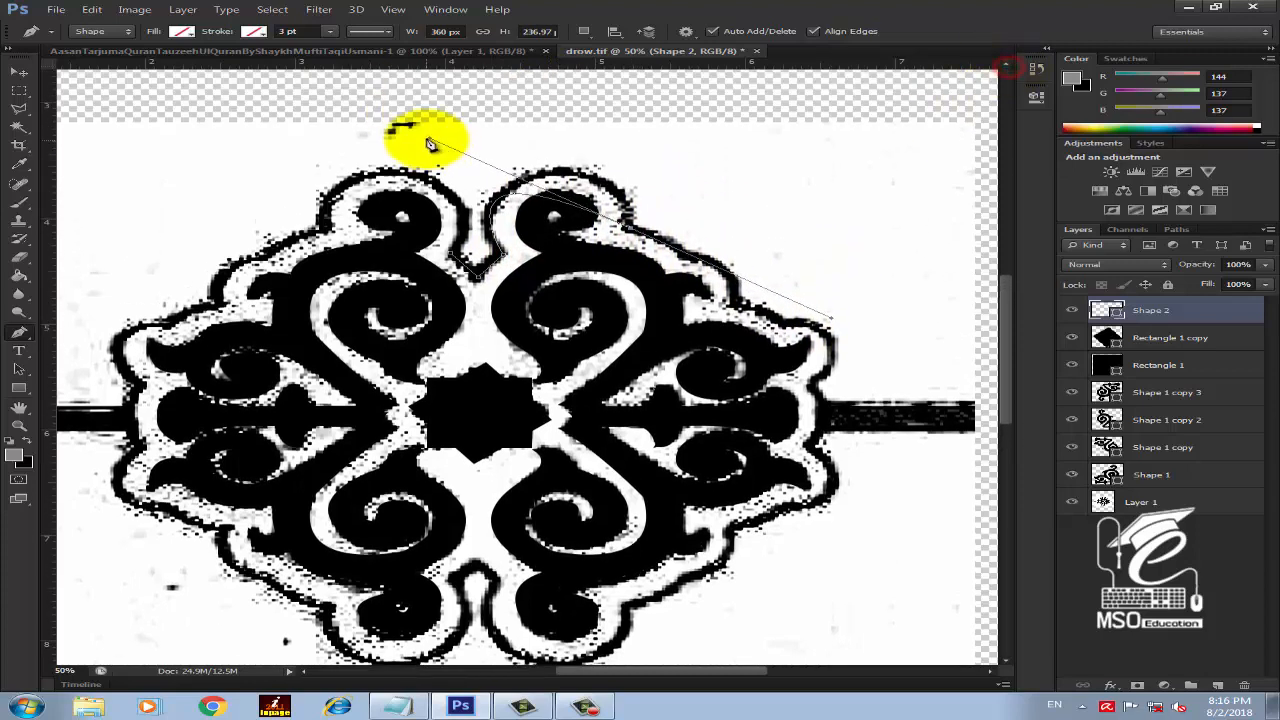
left_click(430, 139)
key("ctrl+z")
left_click_drag(20, 333, 67, 383)
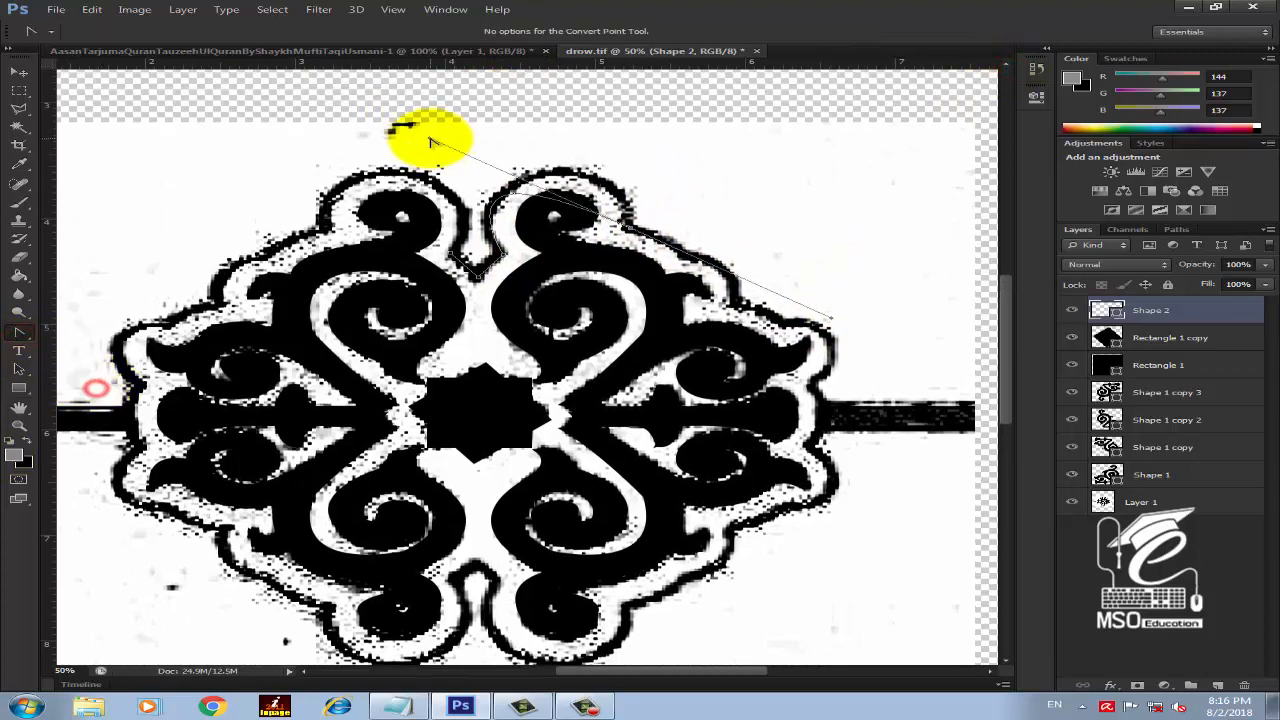
left_click_drag(830, 318, 628, 222)
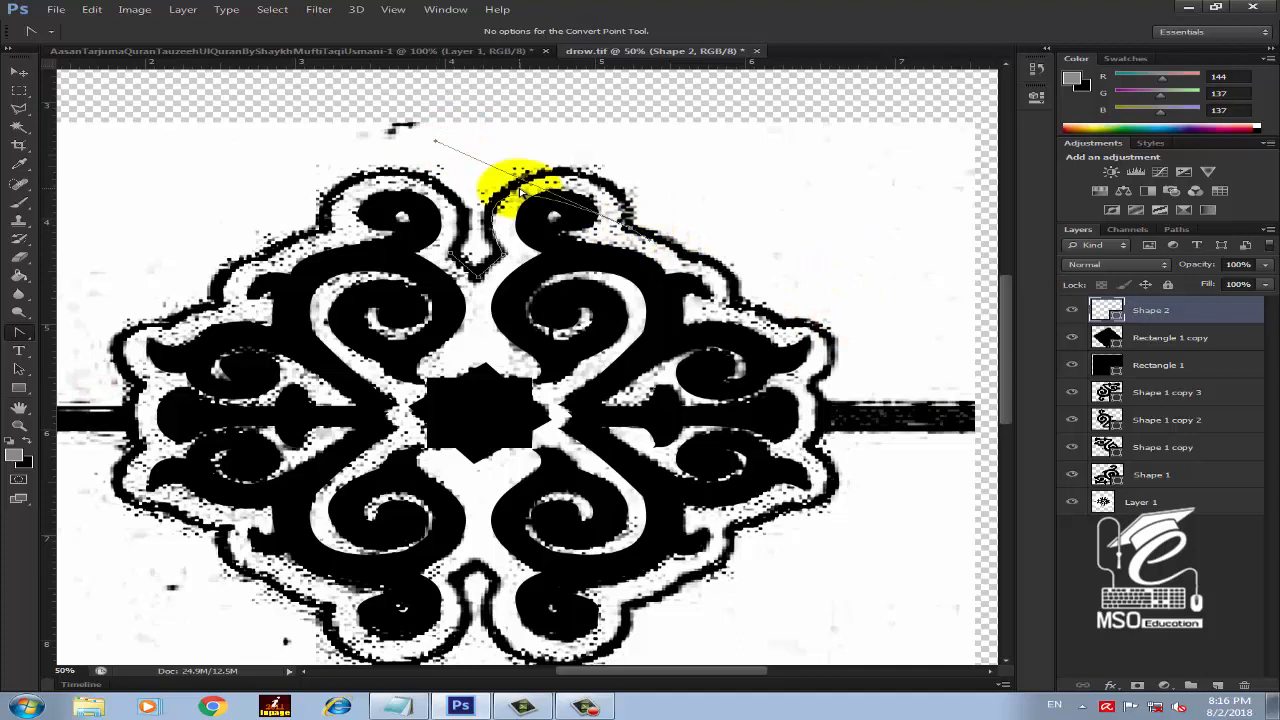
Trace the outer border from the top notch around the upper-right lobe, ending on a corner point
left_click_drag(20, 333, 88, 359)
left_click_drag(493, 217, 413, 245)
left_click_drag(20, 333, 80, 318)
left_click_drag(562, 175, 676, 166)
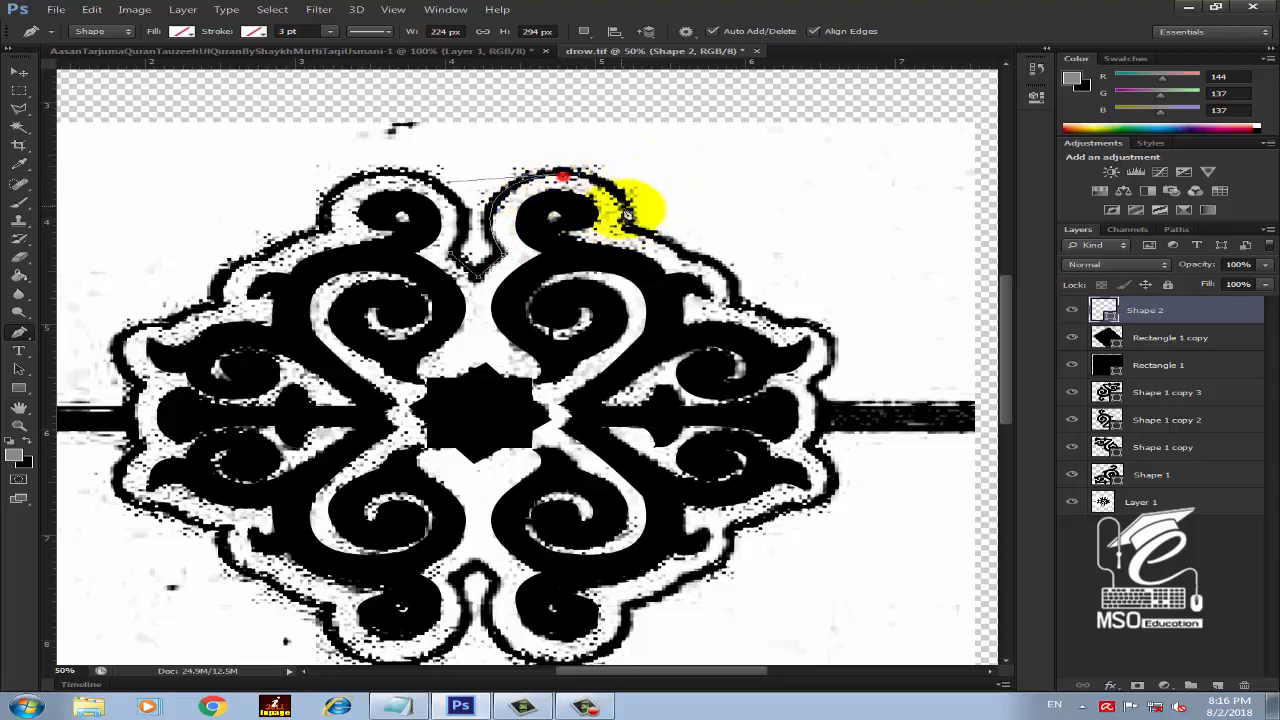
left_click_drag(629, 229, 617, 282)
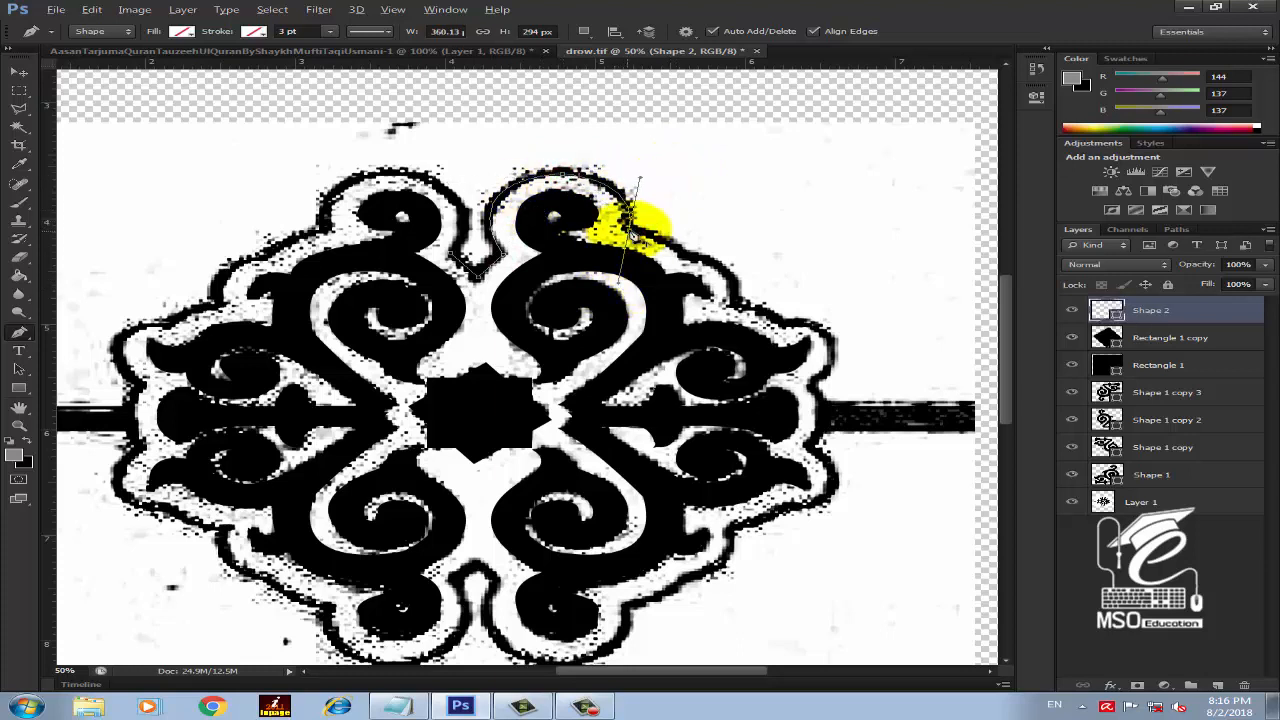
left_click(629, 229, "alt")
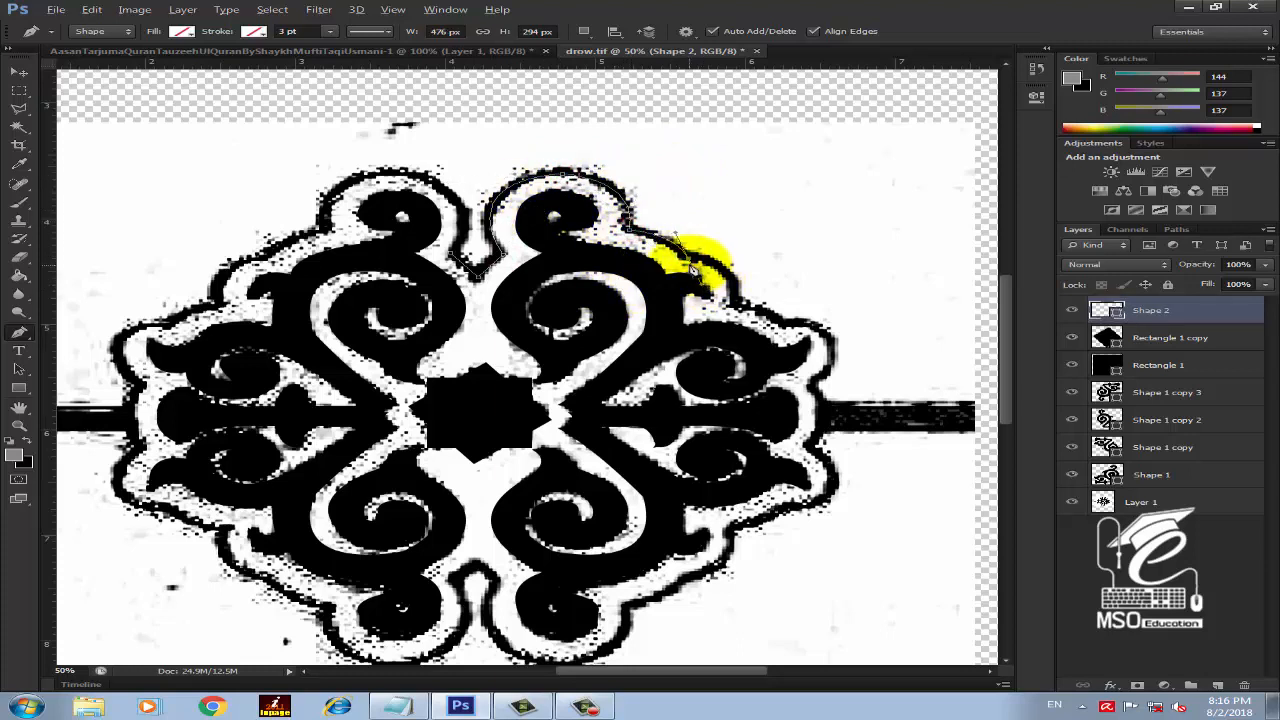
Continue the outline along the scalloped upper-right border to the ornament's right side with curved segments and corner points
left_click_drag(690, 258, 702, 286)
left_click_drag(725, 358, 725, 357)
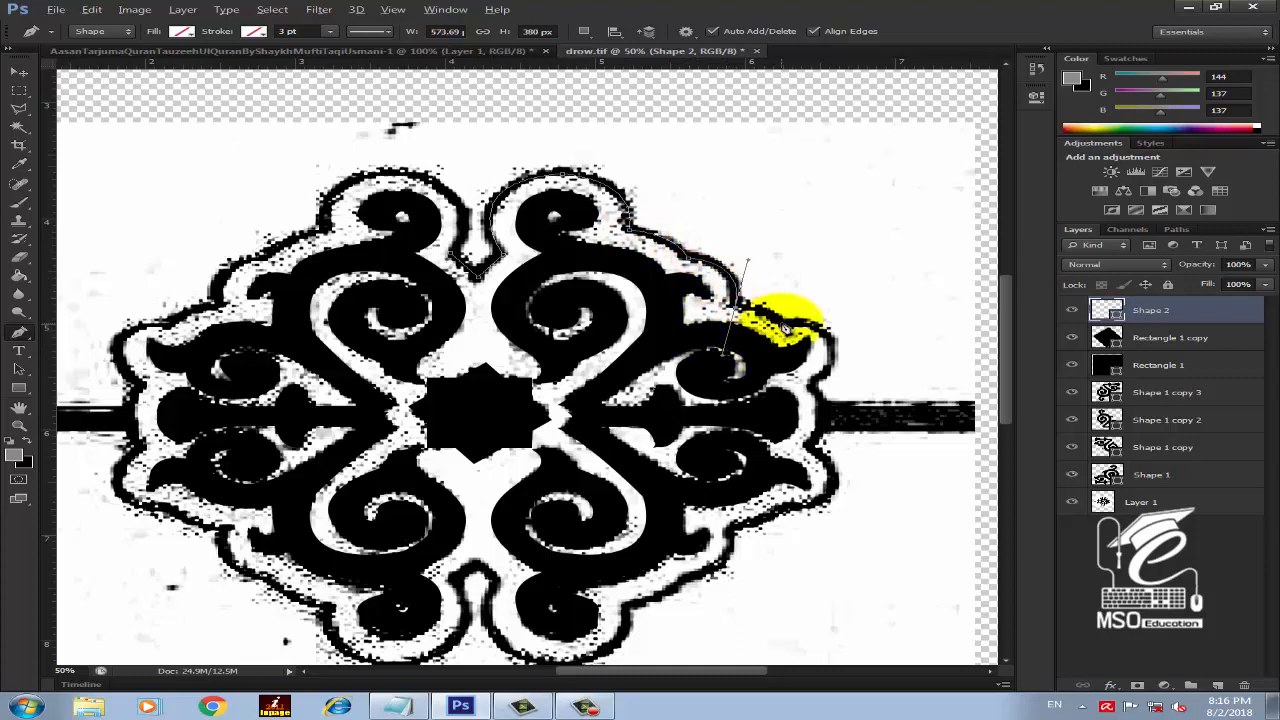
left_click(735, 308, "alt")
left_click_drag(783, 325, 792, 515)
left_click(783, 327, "alt")
left_click(816, 386, "alt")
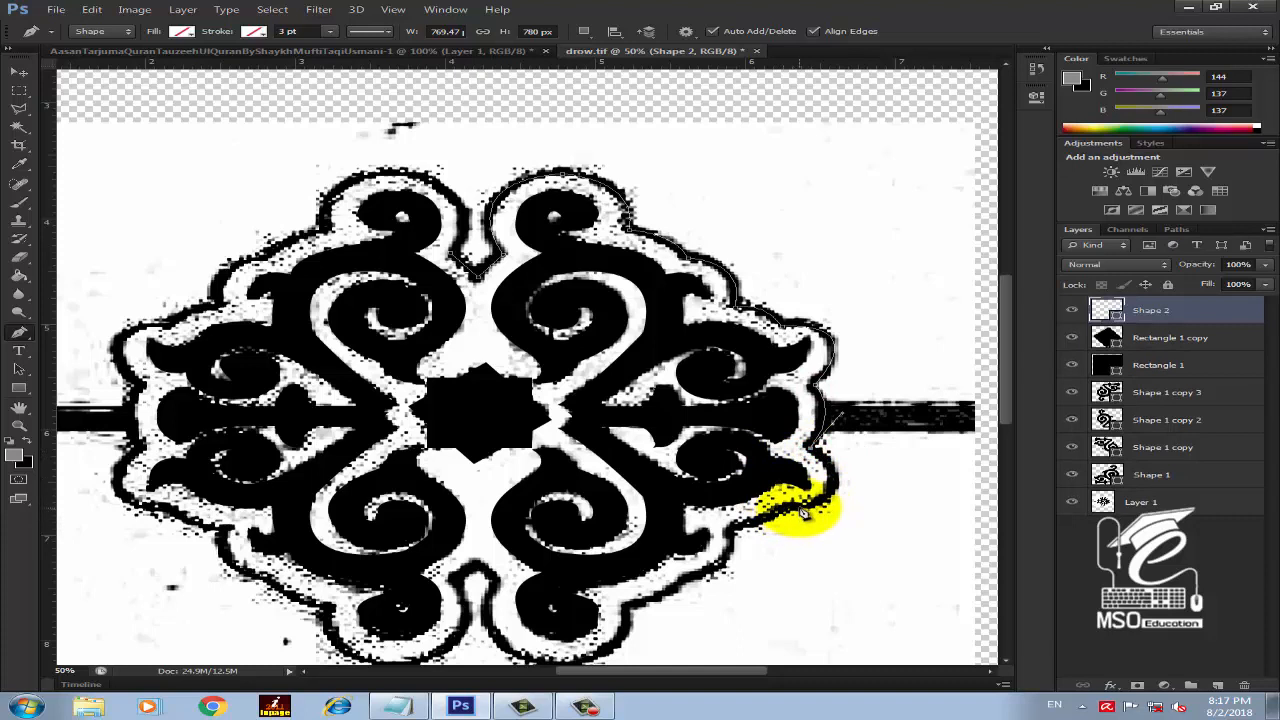
Trace the scalloped lower-right border and curve the path around the lower-right lobe
left_click_drag(792, 515, 414, 578)
left_click(735, 529, "alt")
left_click(688, 579, "alt")
scroll(576, 594, "down", 1)
left_click(612, 540, "alt")
left_click(528, 593, "alt")
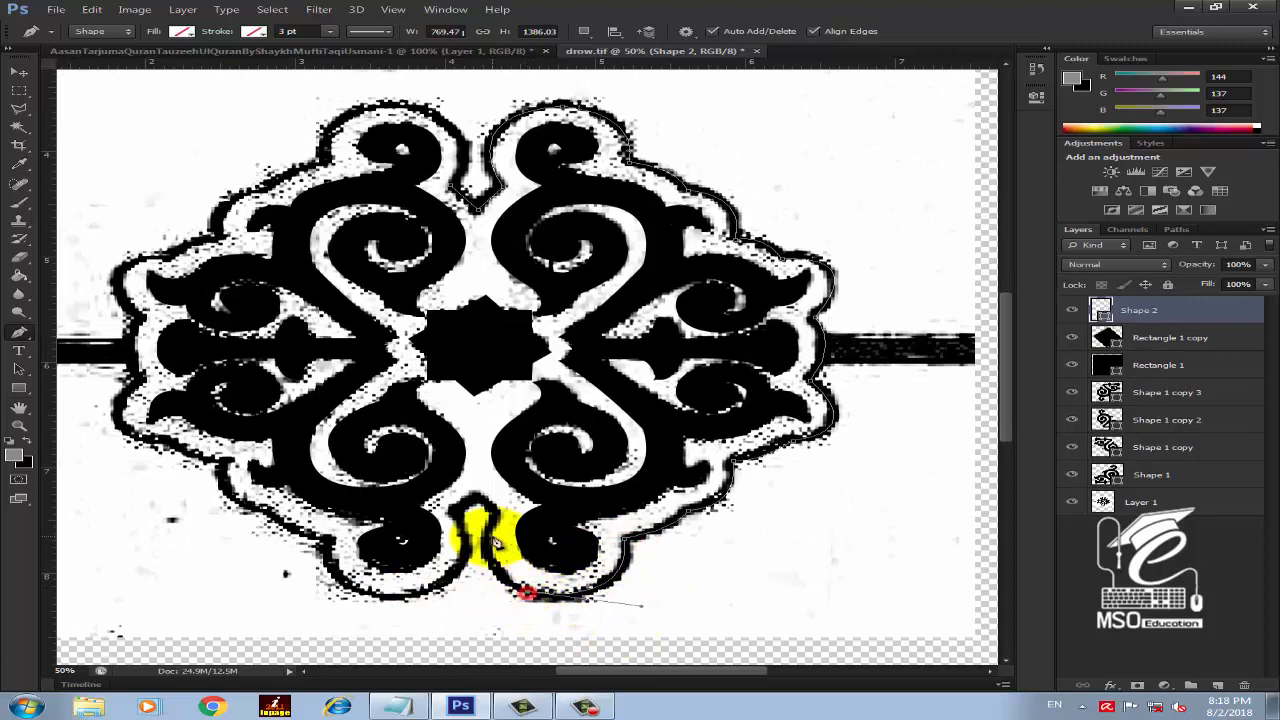
Trace the rounded notch at the bottom centre of the outer border
left_click_drag(499, 512, 536, 456)
left_click(500, 513, "alt")
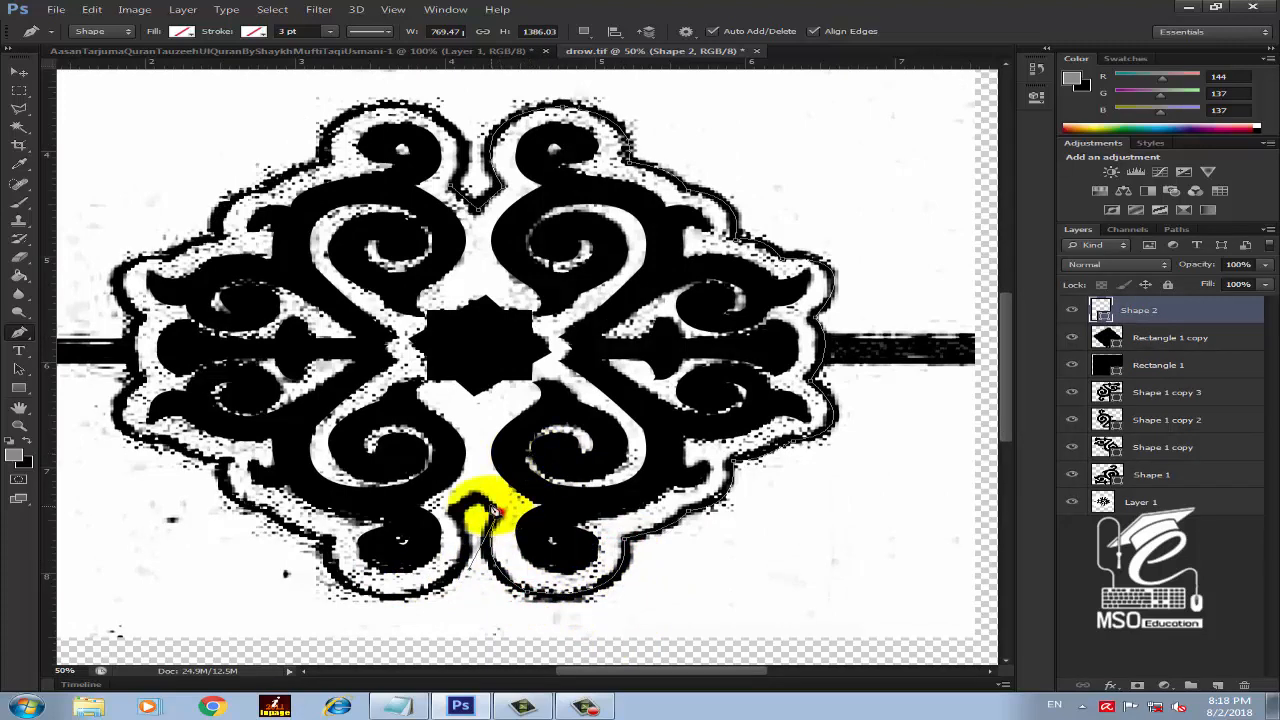
left_click(477, 495)
left_click(456, 512)
Continue tracing the outer border around the lower-left lobe and along the scalloped lower-left edge with curved segments and a corner point
left_click_drag(380, 597, 252, 600)
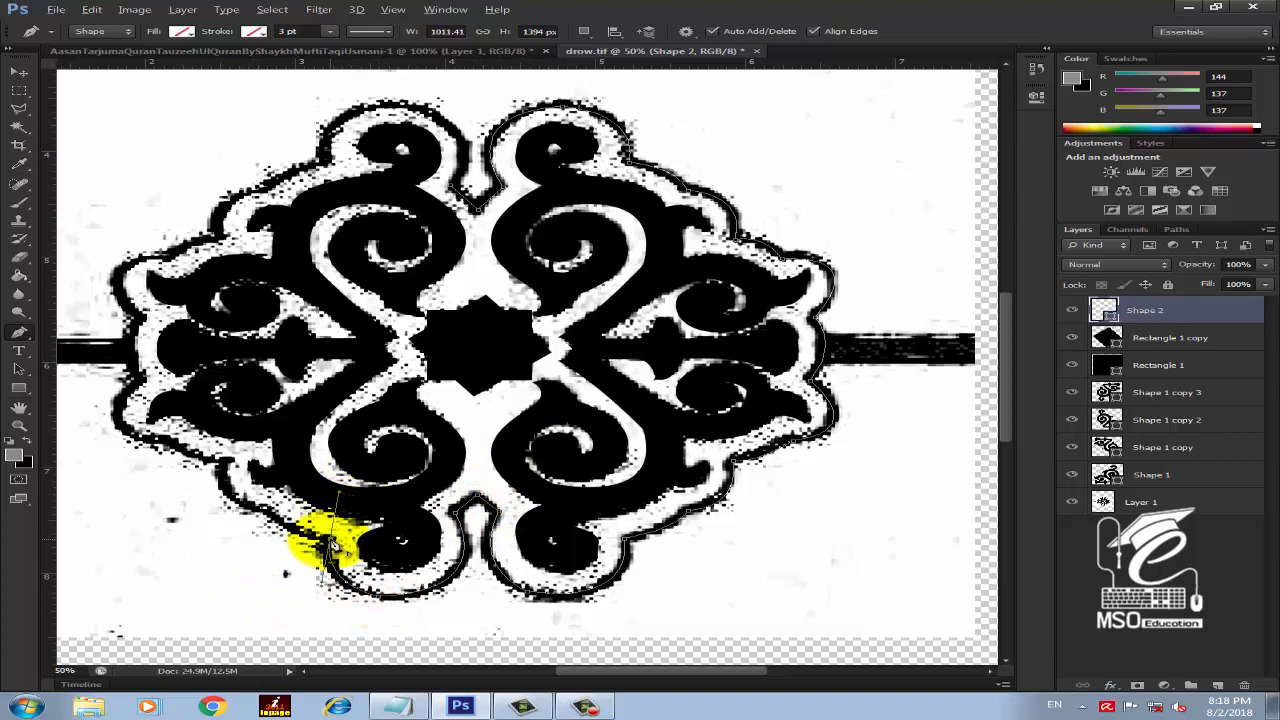
left_click_drag(326, 541, 269, 512)
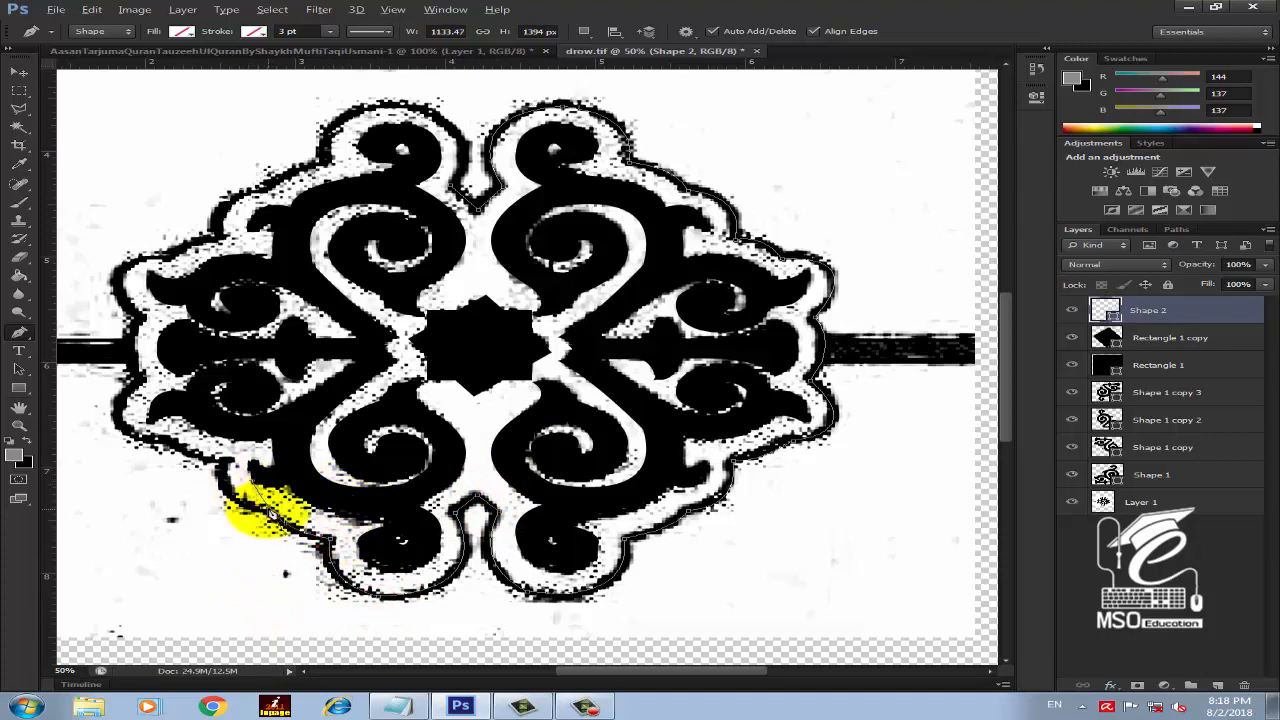
left_click_drag(230, 462, 265, 423)
left_click(233, 461, "alt")
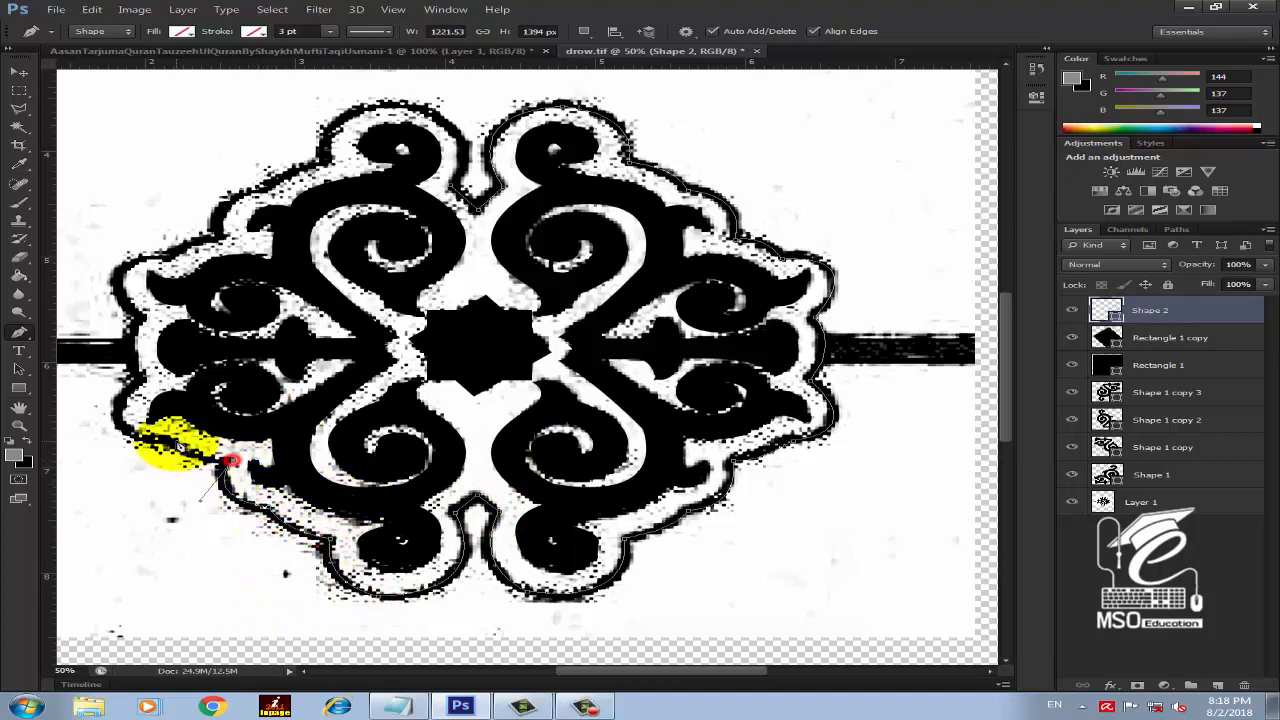
left_click(168, 441)
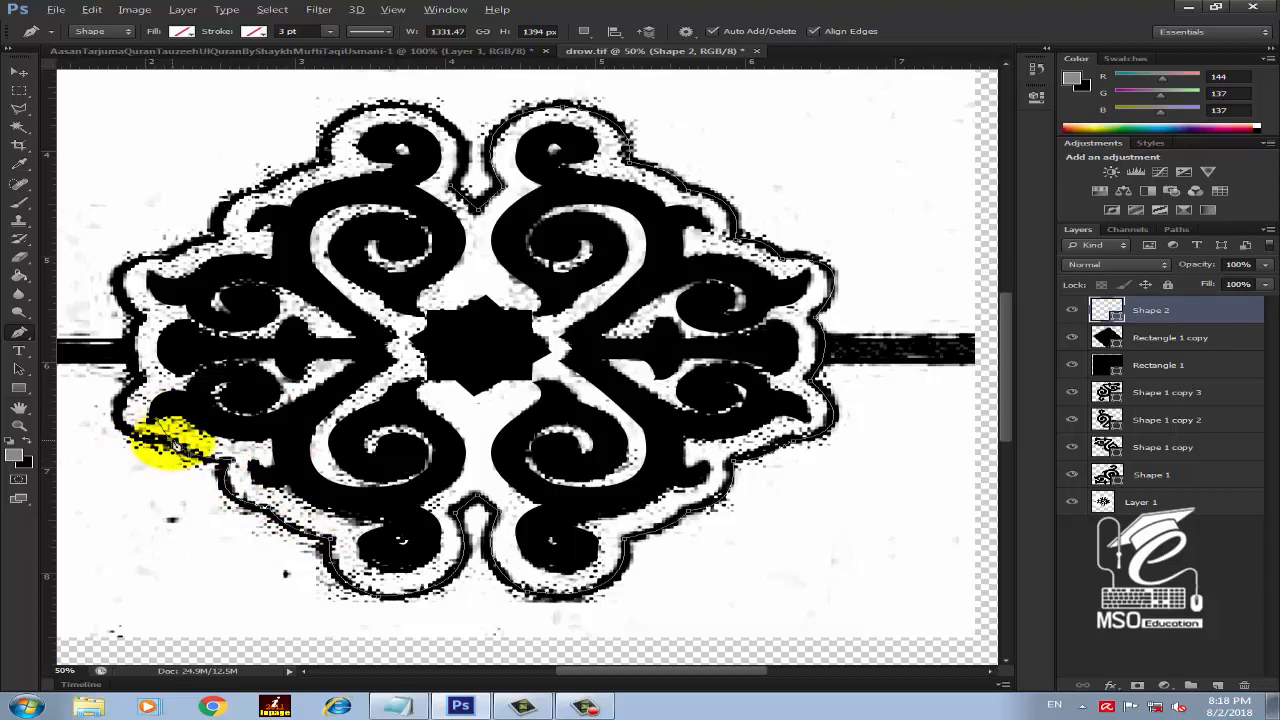
Trace the border up the ornament's left side and along the scalloped upper-left edge, adding corner points between the curves
left_click_drag(142, 380, 273, 251)
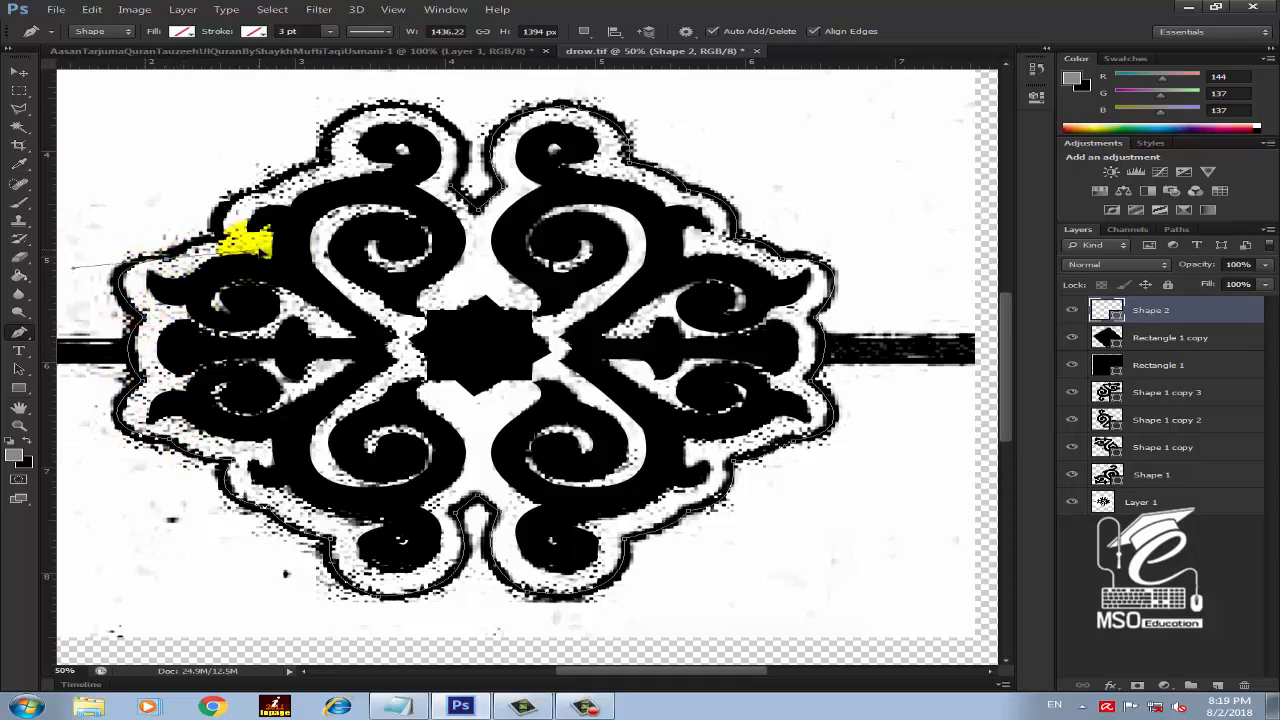
left_click(166, 260)
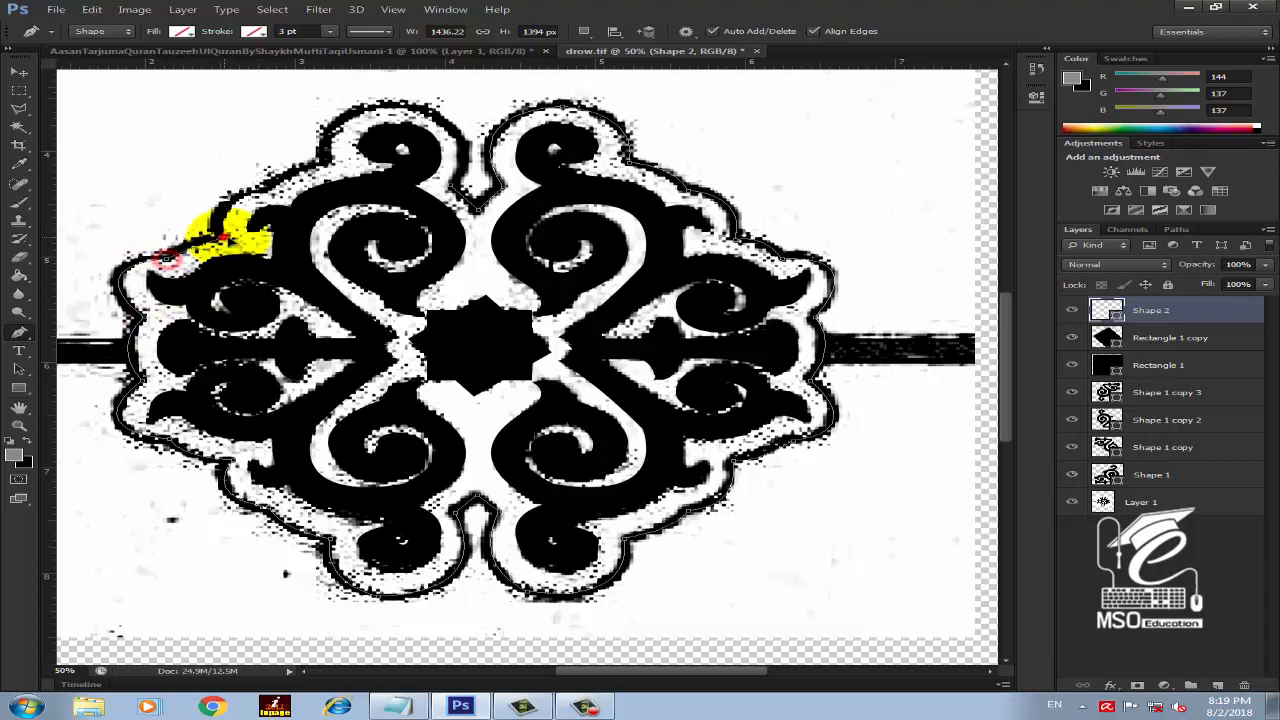
left_click(228, 240, "alt")
left_click_drag(267, 188, 357, 168)
left_click(267, 188, "alt")
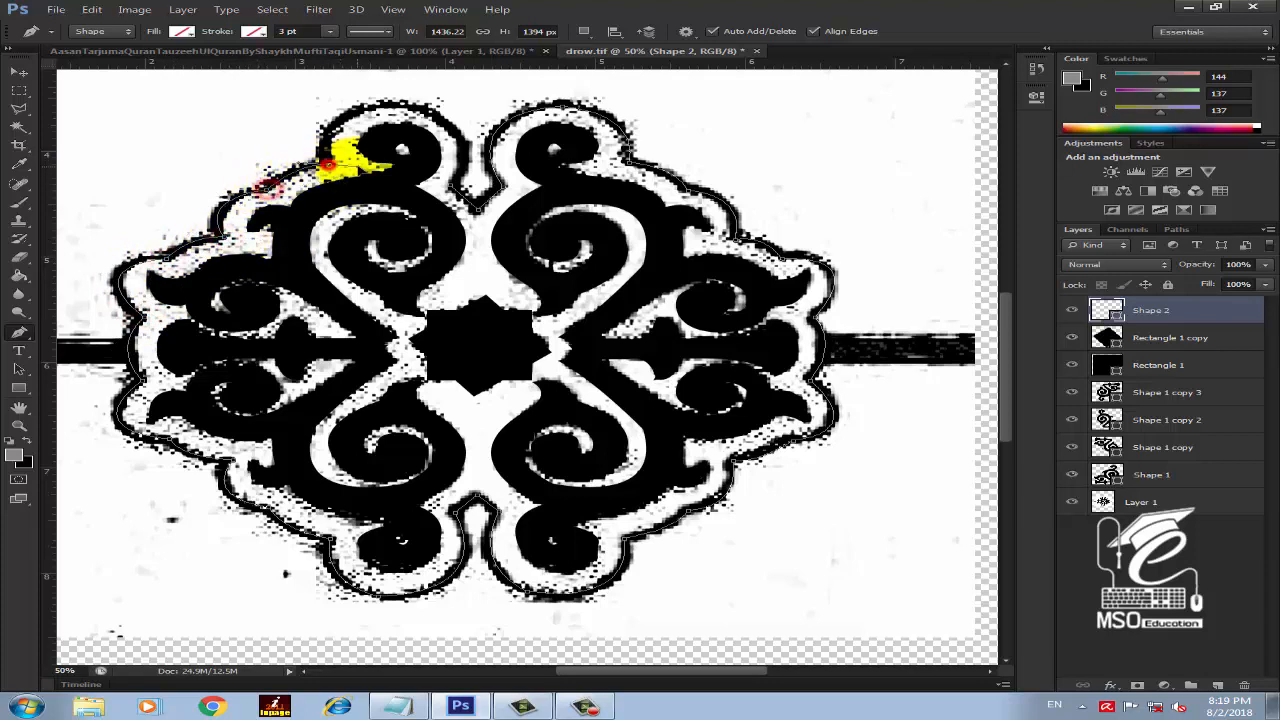
Curve the path around the upper-left lobe and bring it down to the top notch to complete the border
left_click_drag(406, 106, 503, 111)
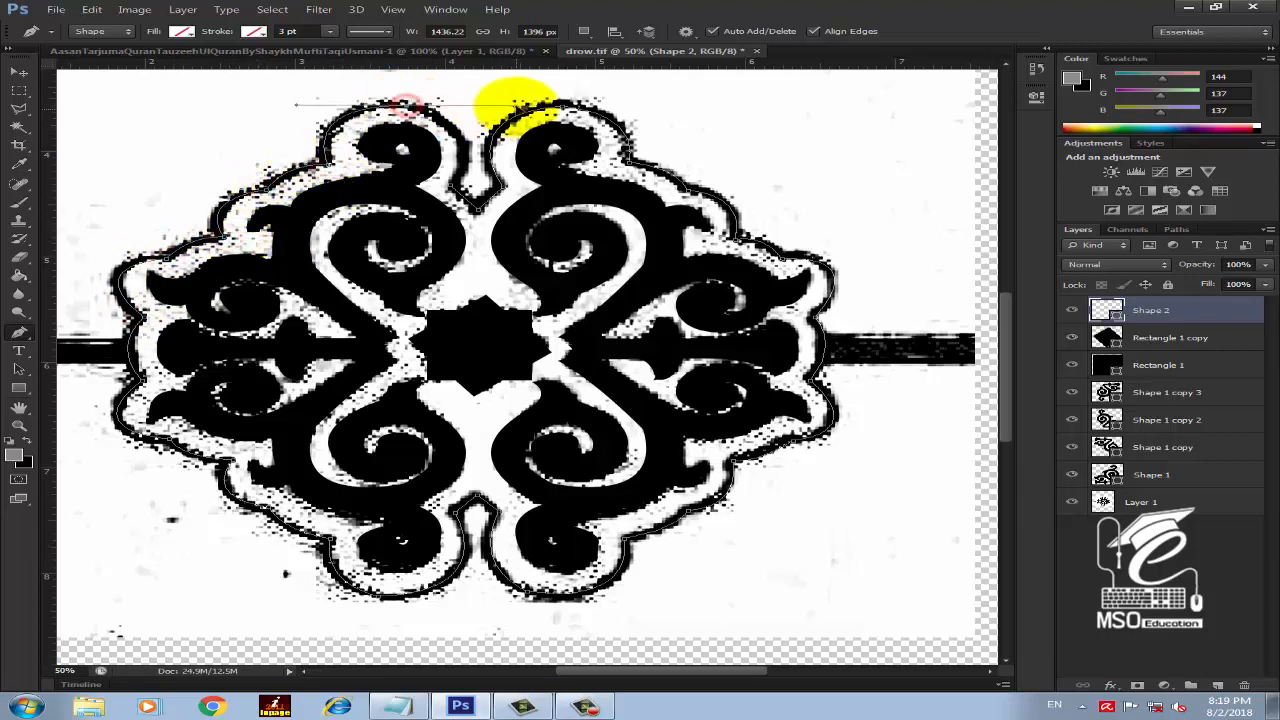
left_click(407, 107, "alt")
left_click(452, 184)
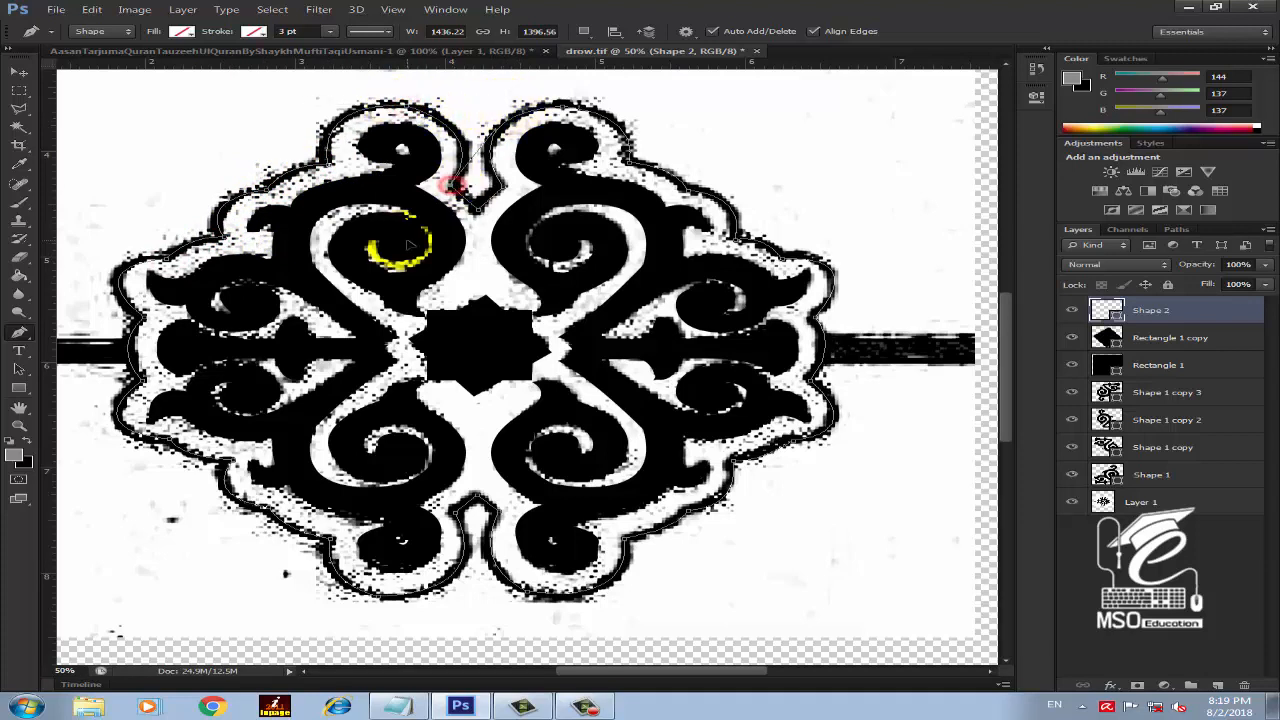
Give the border shape a solid black stroke 5 pt wide
left_click(254, 31)
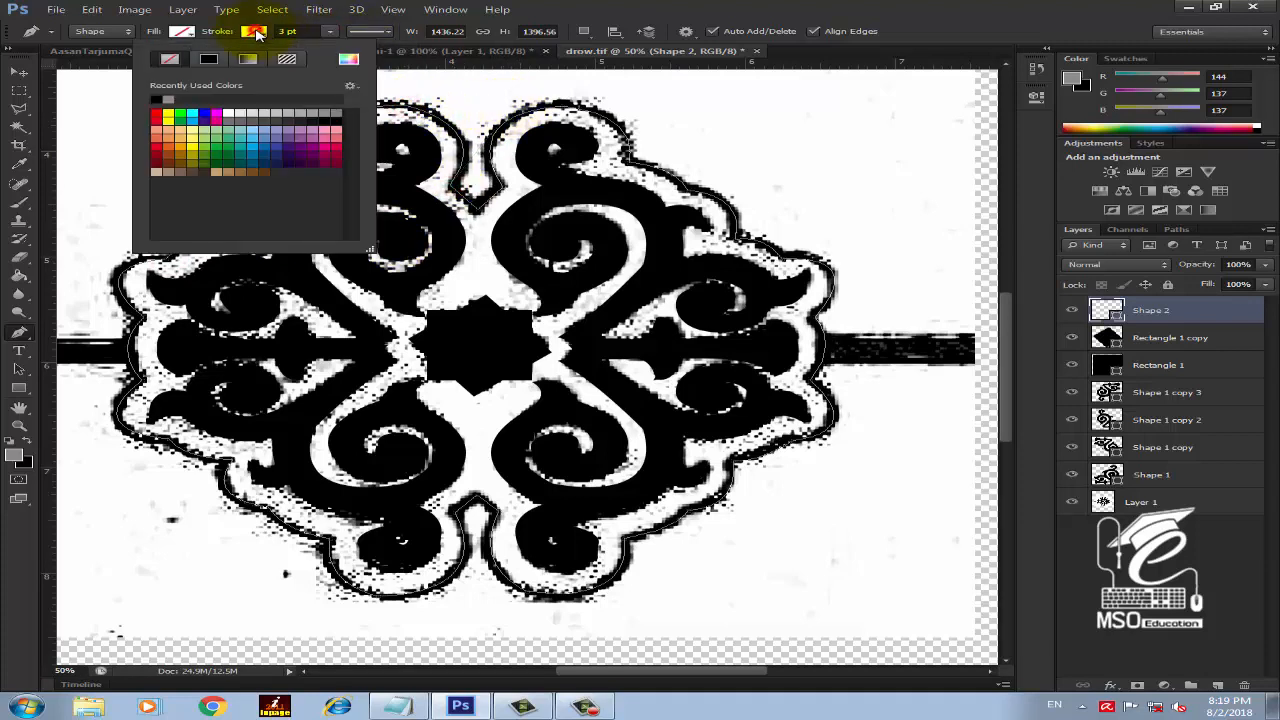
left_click(210, 60)
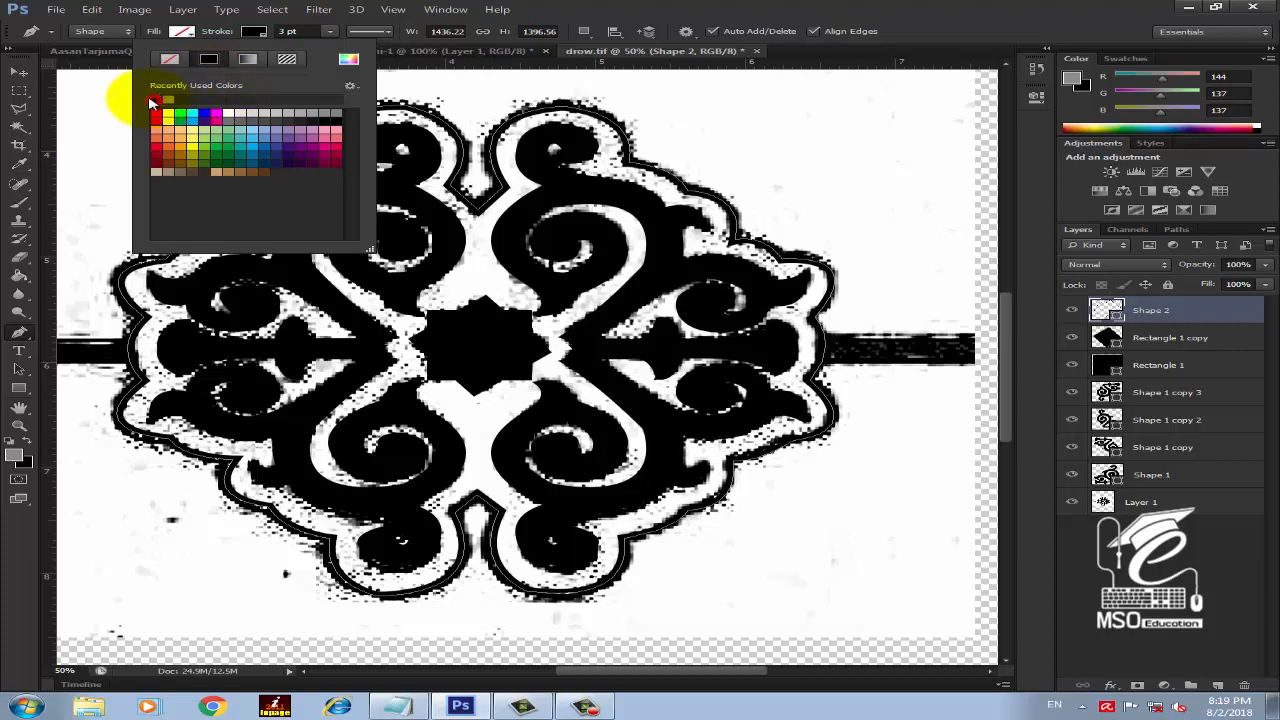
left_click(331, 33)
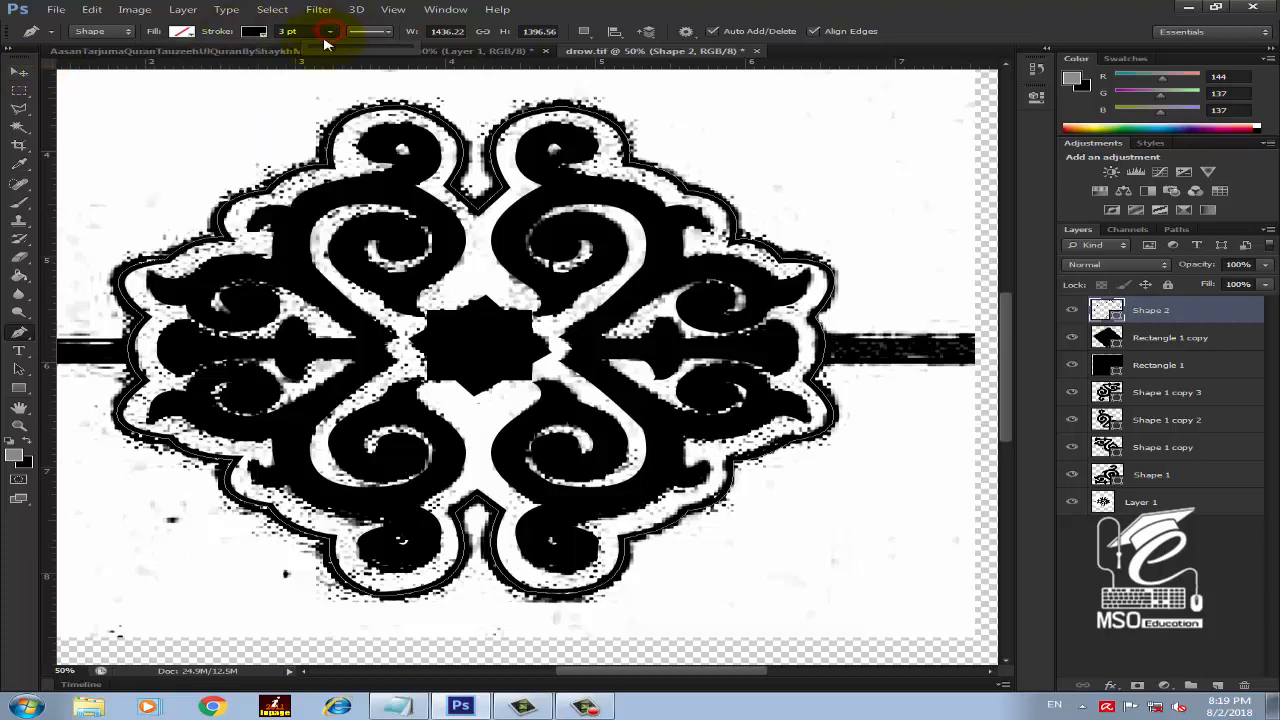
left_click_drag(327, 50, 333, 50)
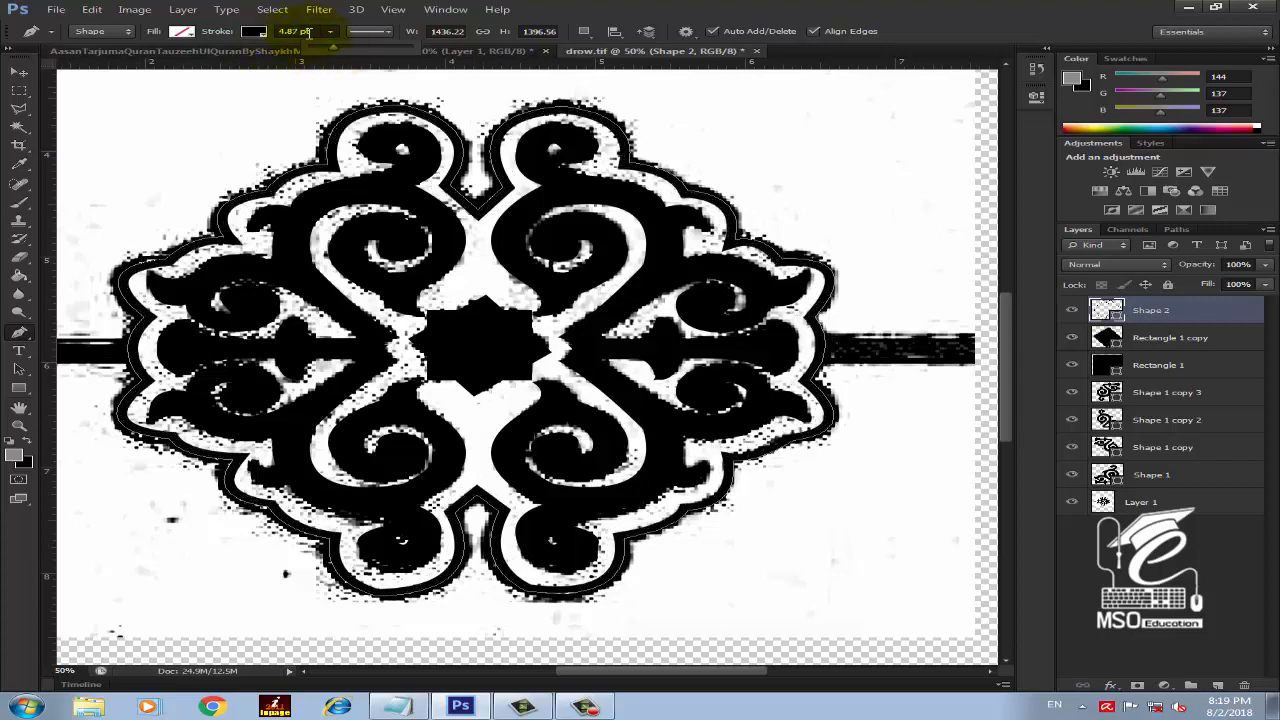
left_click(310, 32)
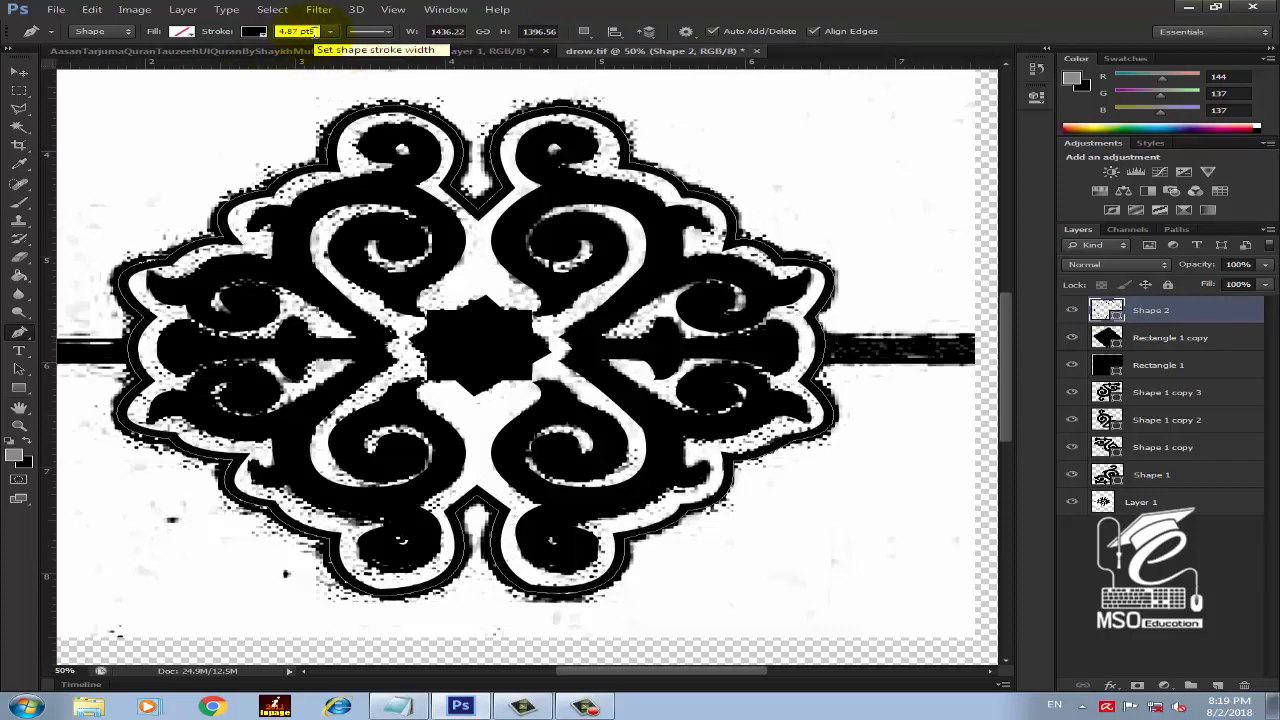
left_click(332, 32)
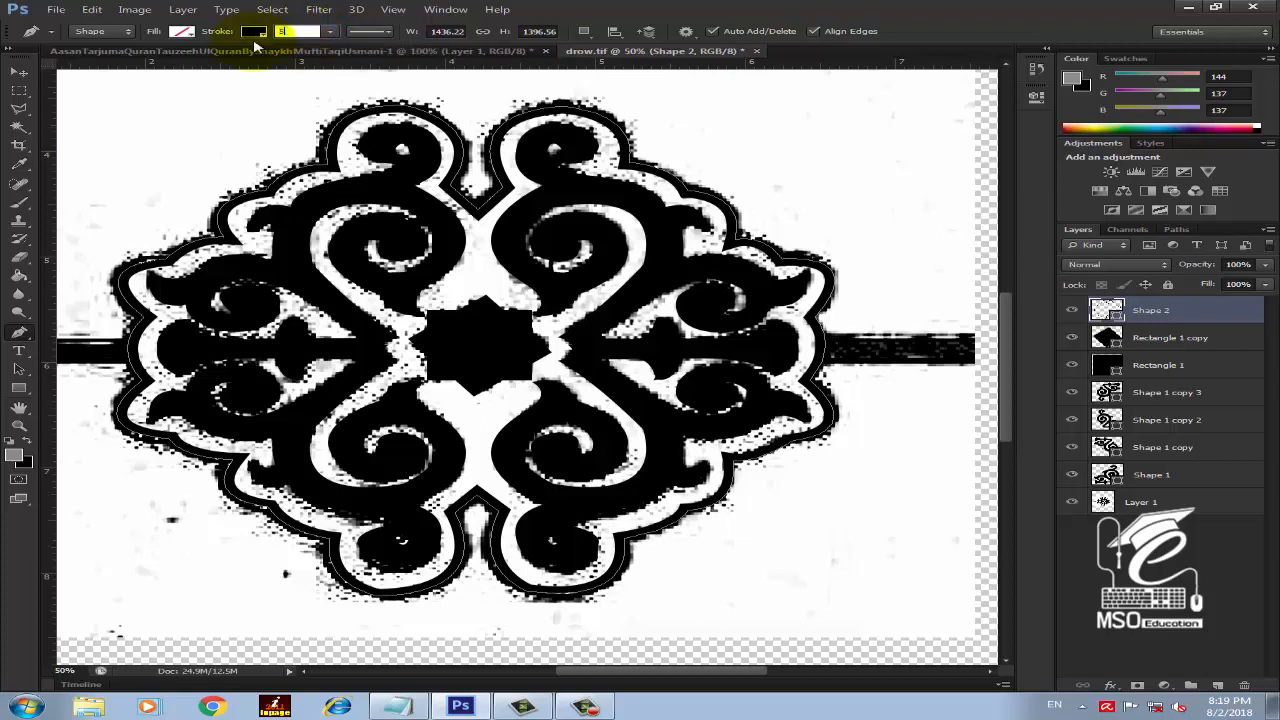
type("5")
key("Return")
Enlarge the border outline to about 103% around its centre and hide the scanned Layer 1
left_click(19, 72)
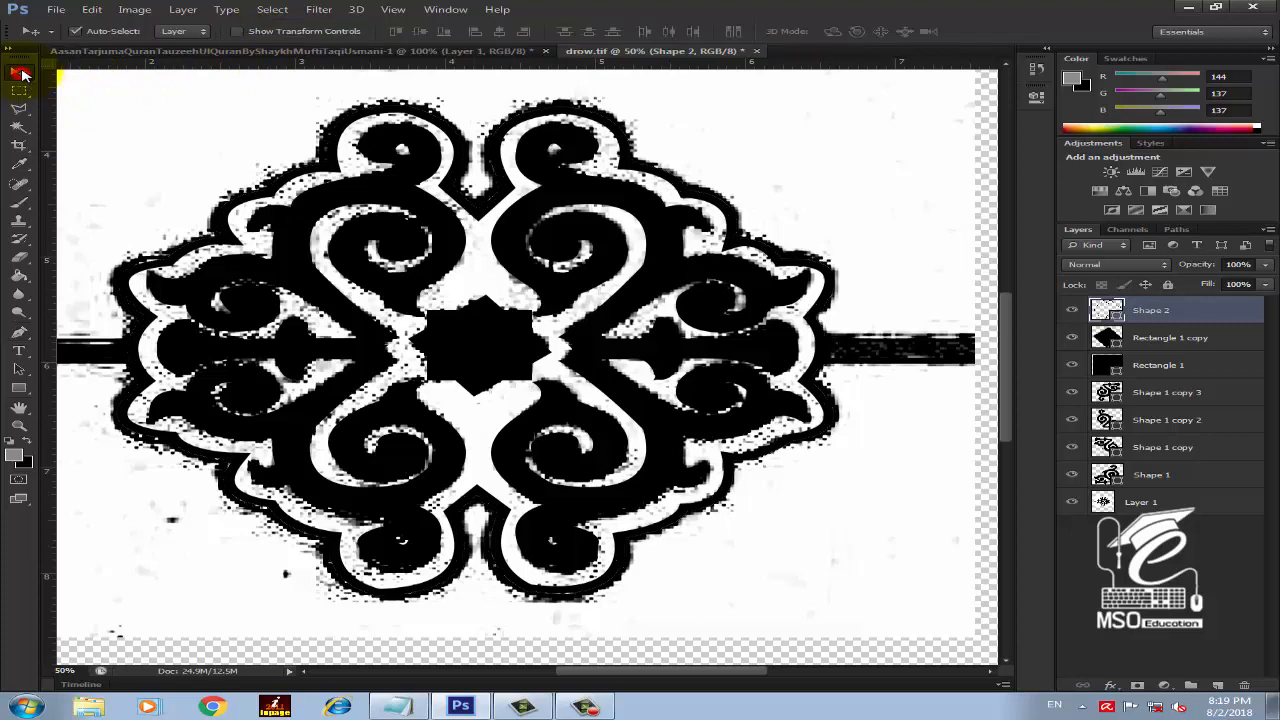
key("ctrl+t")
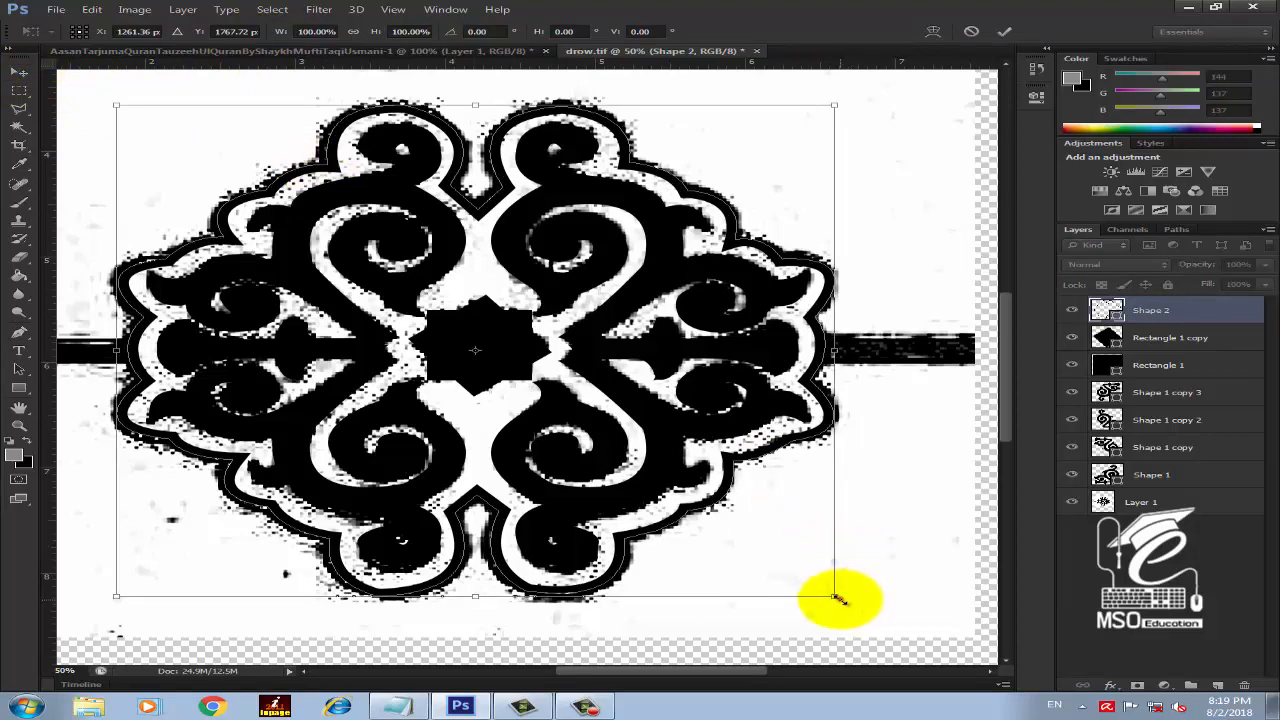
left_click_drag(838, 597, 848, 605)
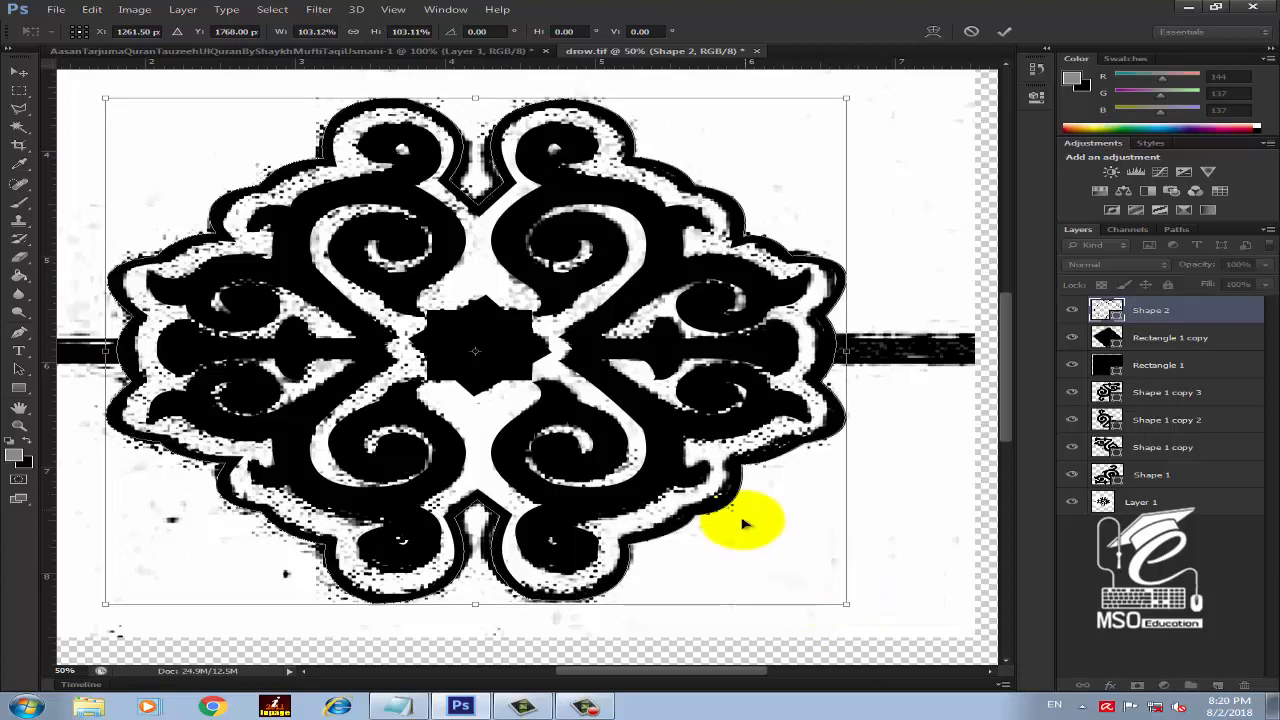
key("Return")
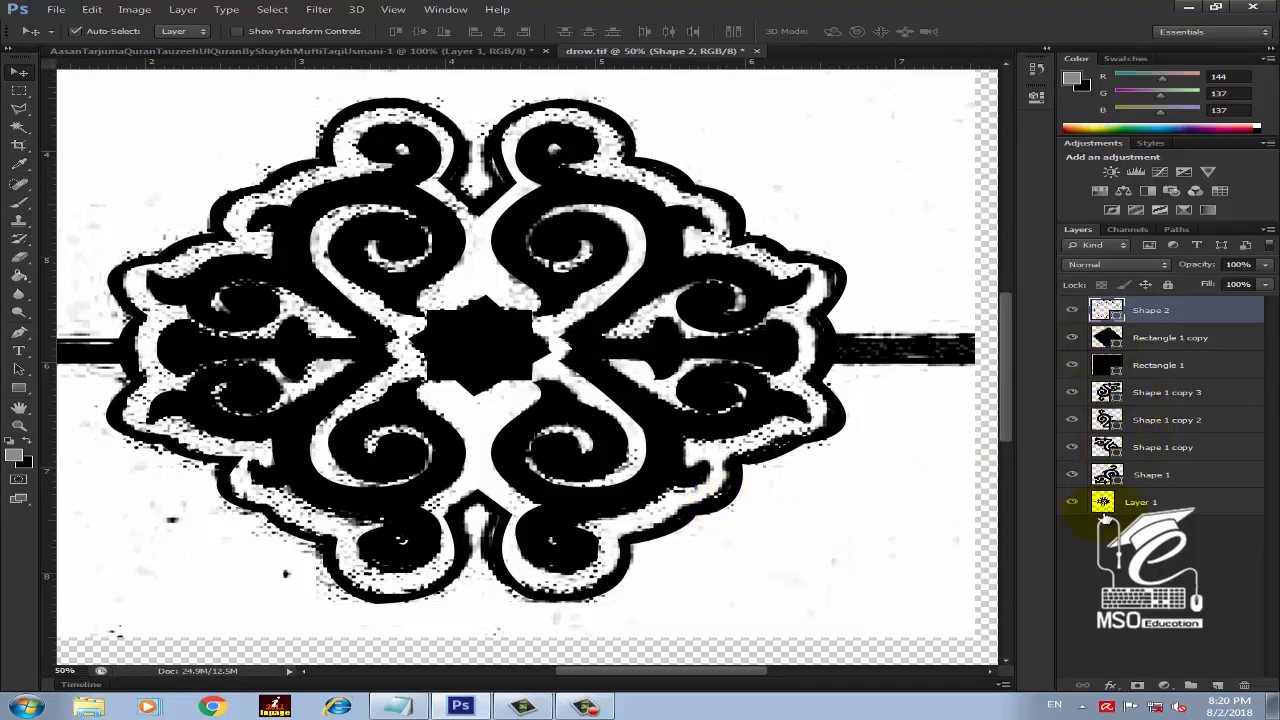
left_click(1070, 505)
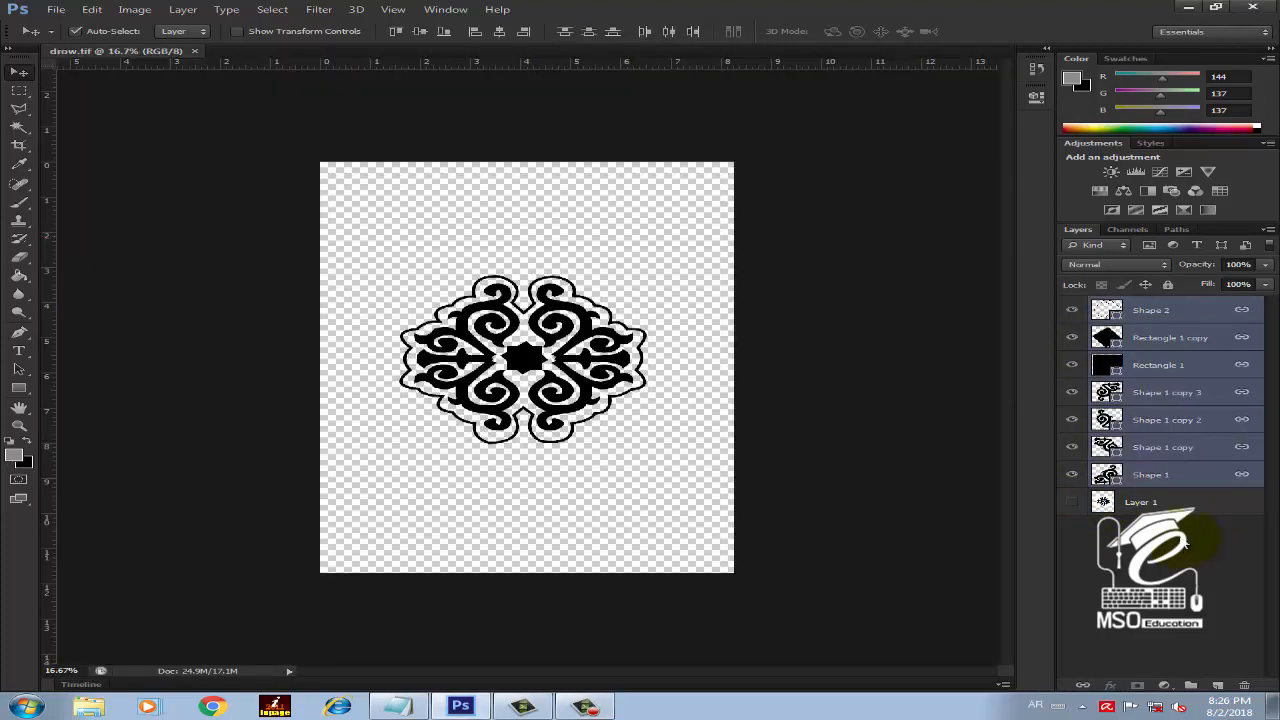
Select all the shape and rectangle layers from Shape 1 up to Shape 2 and combine them with Merge Visible
left_click(1188, 545)
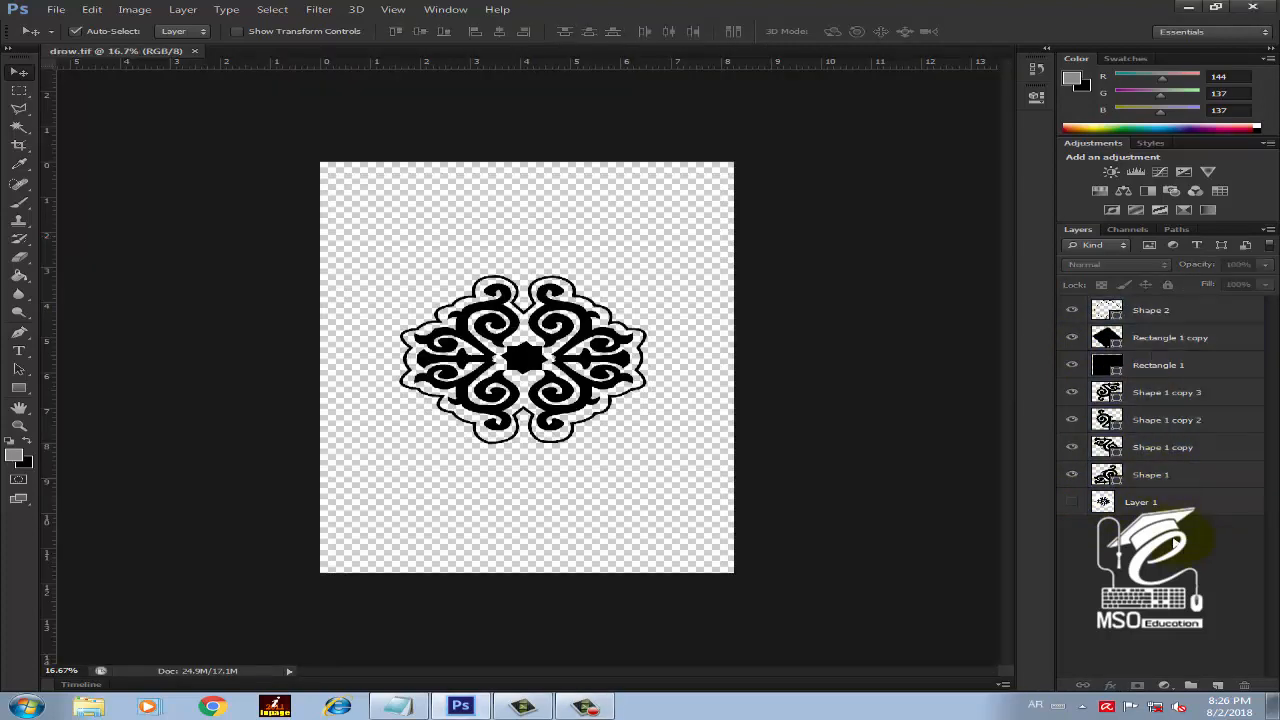
left_click(1160, 476)
left_click(1165, 422, "shift")
left_click(1167, 420, "ctrl")
left_click(1171, 392, "ctrl")
left_click(1168, 366, "ctrl")
left_click(1166, 341, "ctrl")
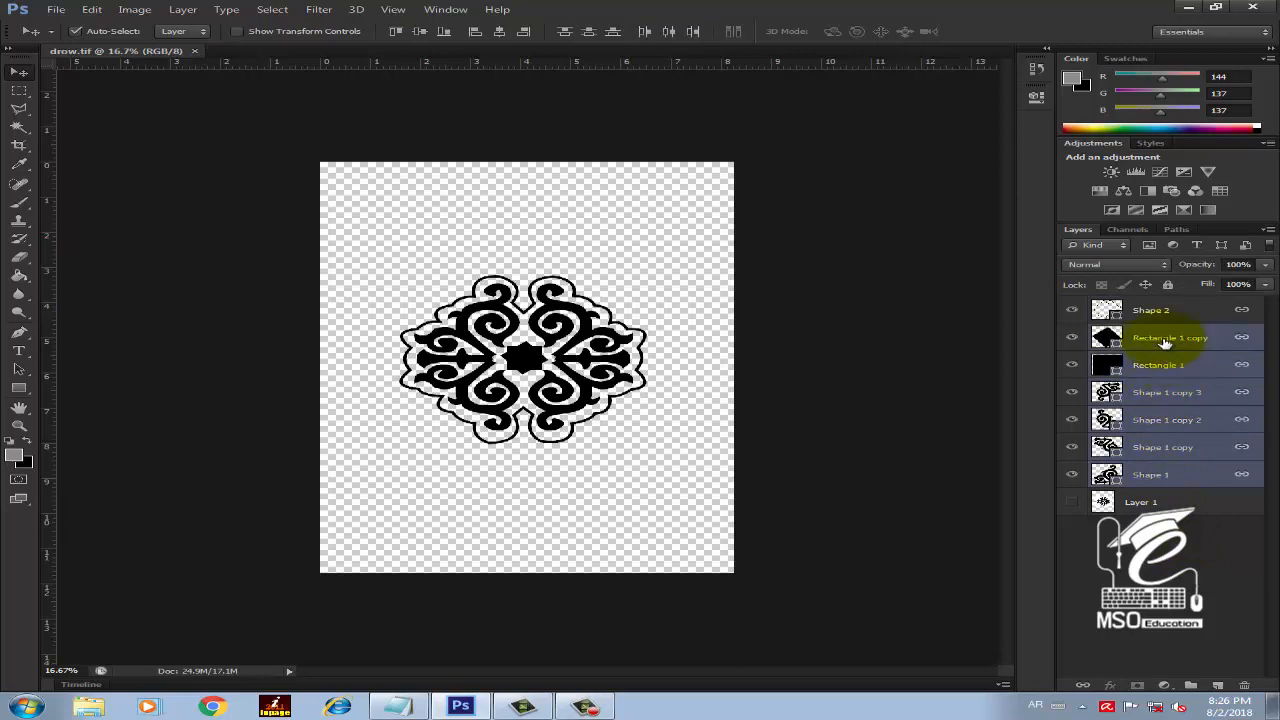
left_click(1165, 312, "ctrl")
right_click(1163, 311)
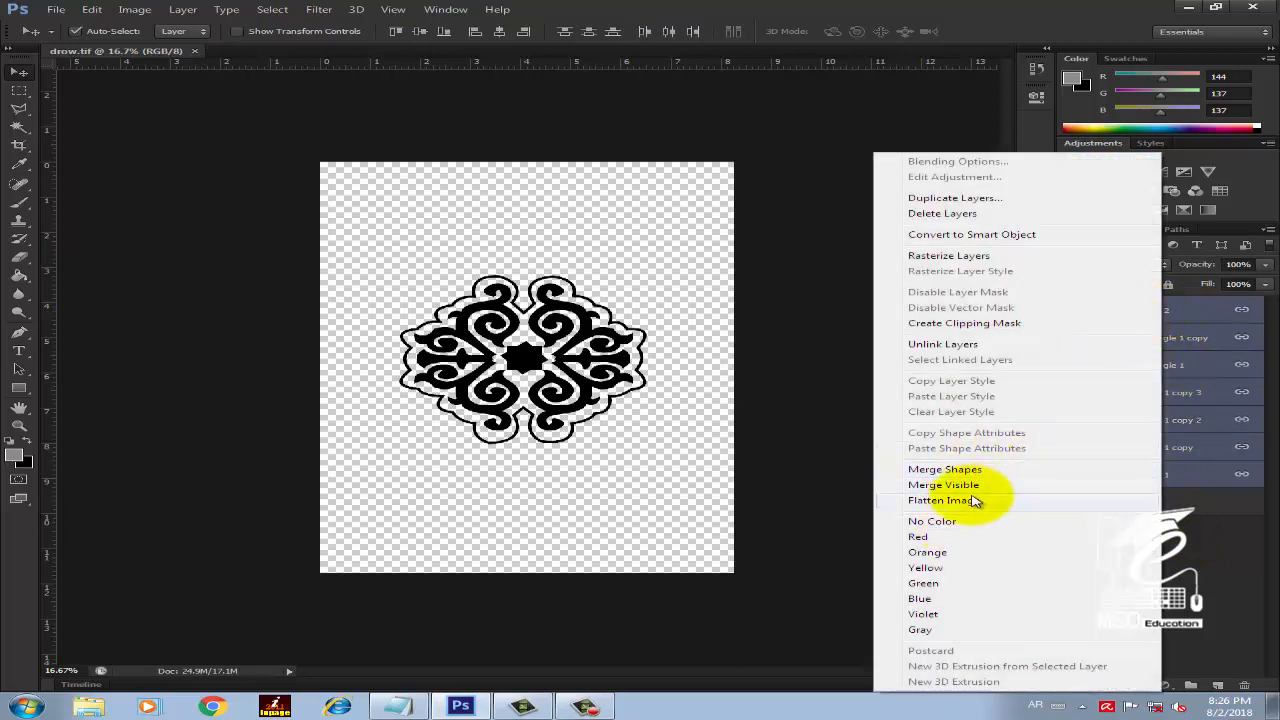
left_click(967, 489)
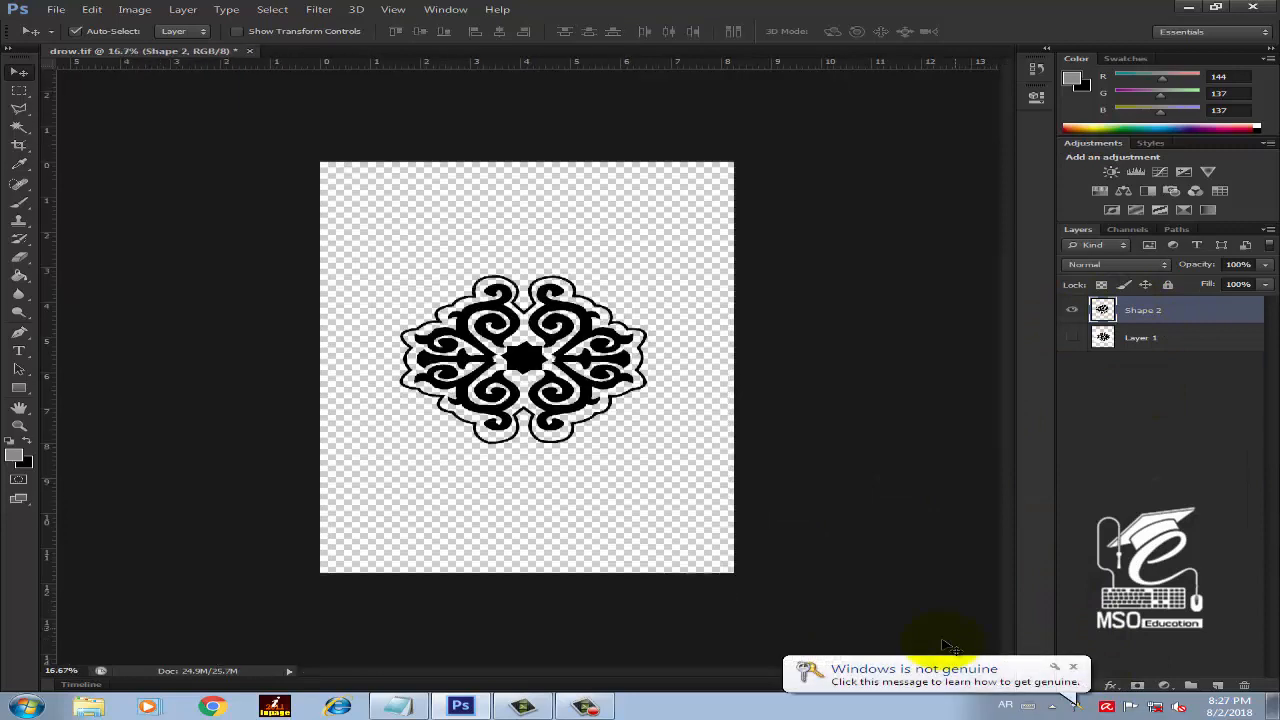
Add a new layer below the merged ornament and apply a reversed Black, White gradient fill as the background
left_click(1217, 685)
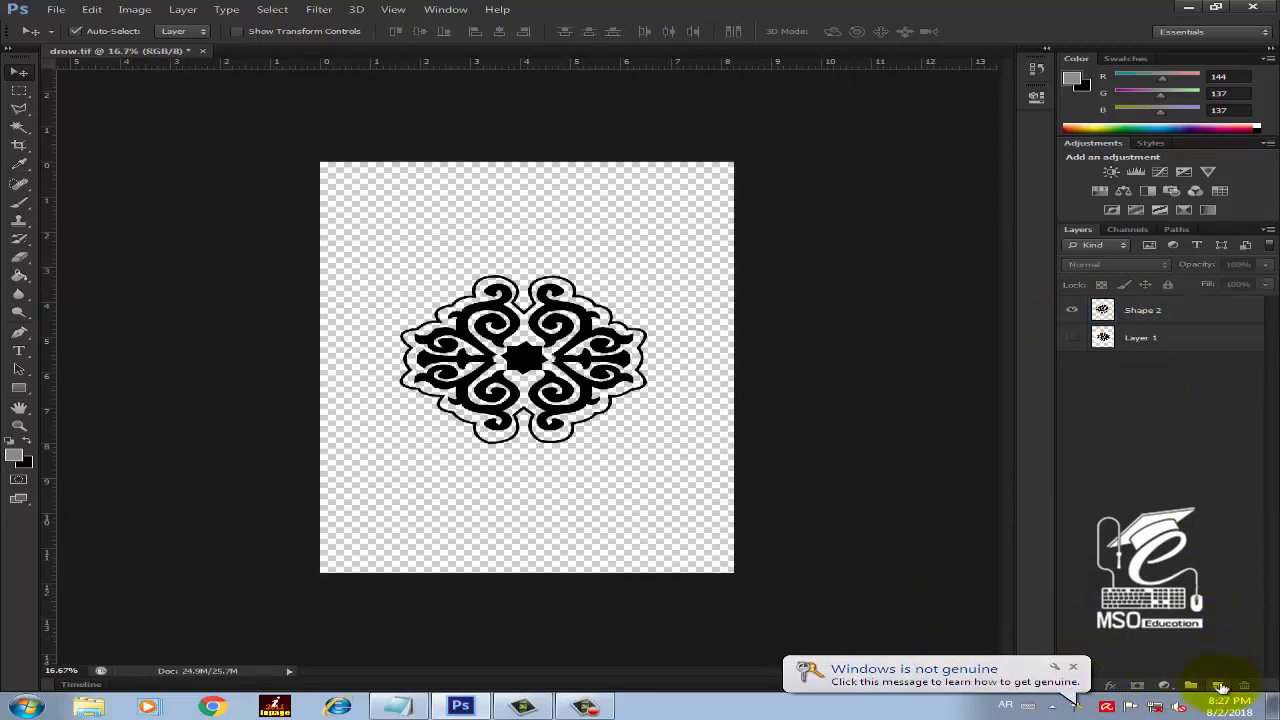
left_click_drag(1150, 310, 1150, 352)
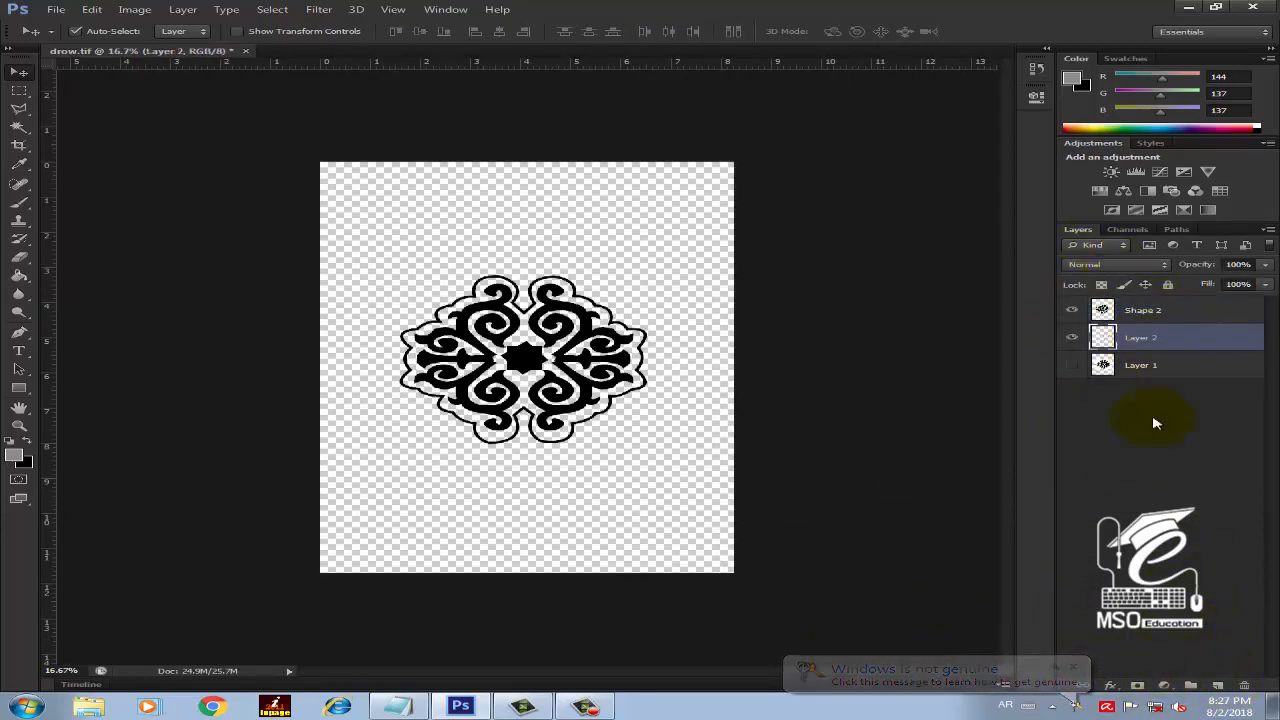
left_click(1164, 685)
left_click(1140, 397)
left_click(875, 175)
left_click(937, 137)
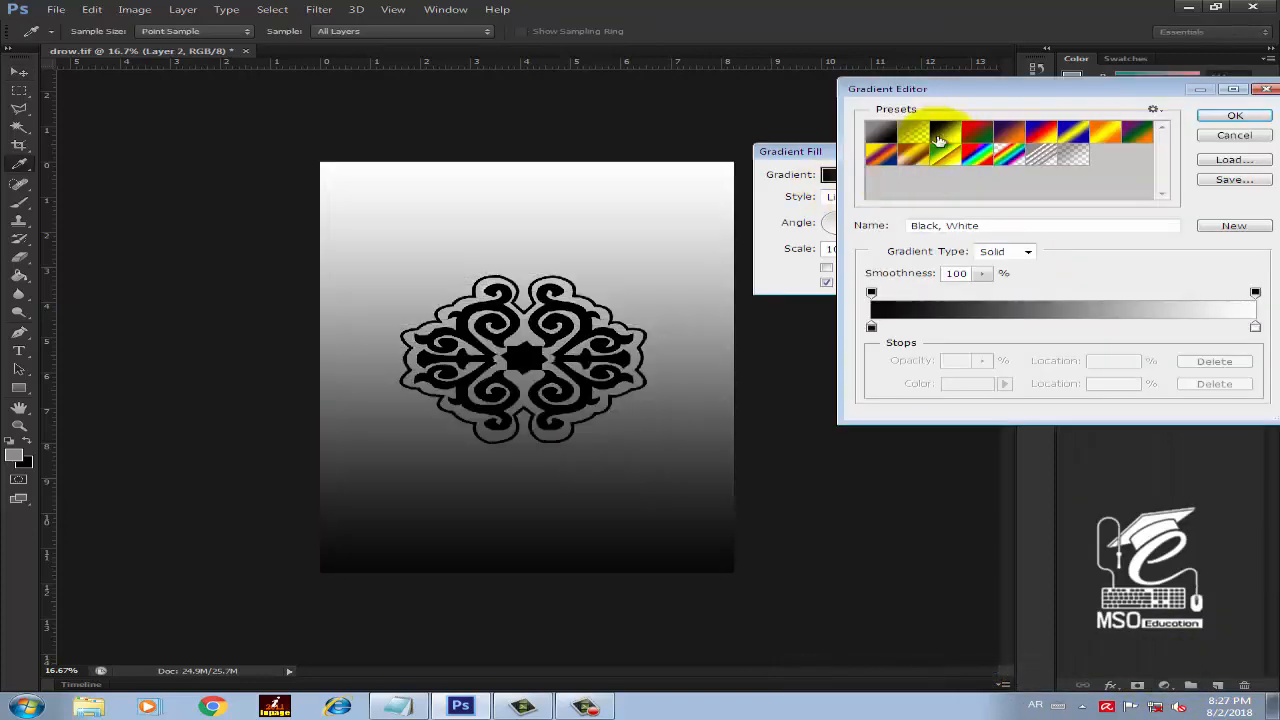
left_click(1232, 116)
left_click(826, 267)
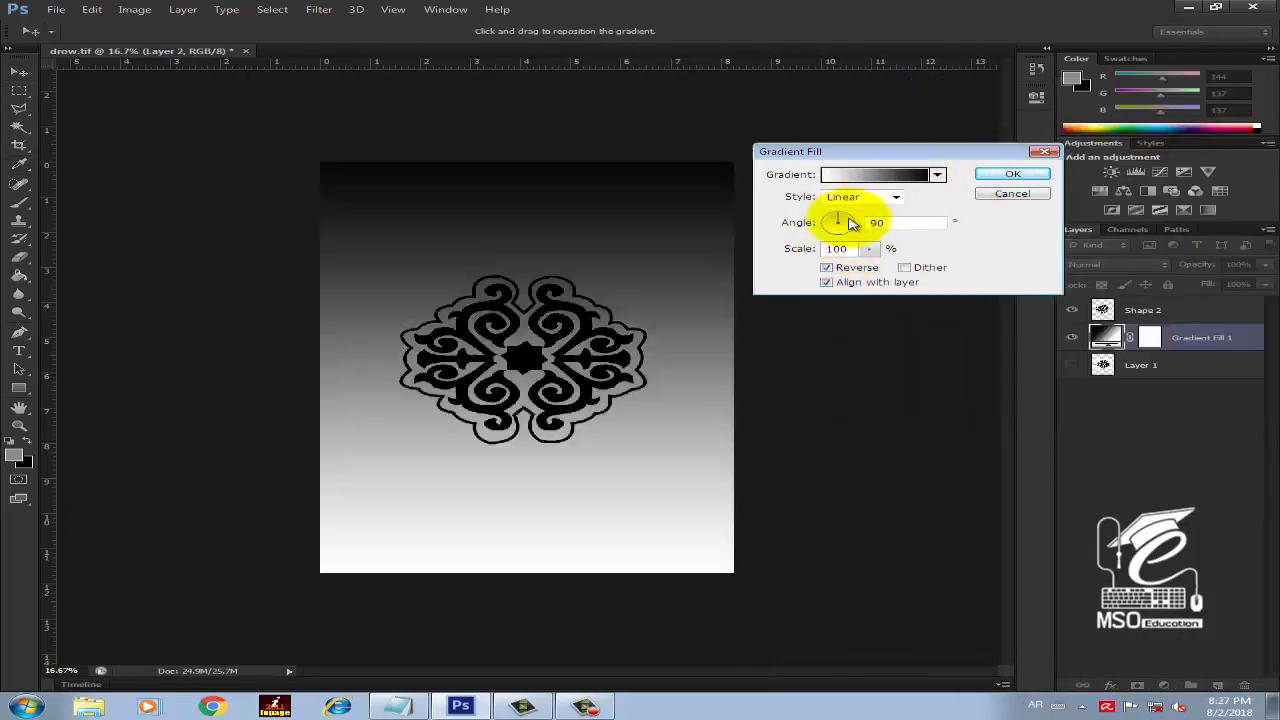
Set the gradient fill's style to Radial with a scale of 318% and apply it
left_click(860, 197)
left_click(848, 221)
left_click_drag(860, 249, 893, 272)
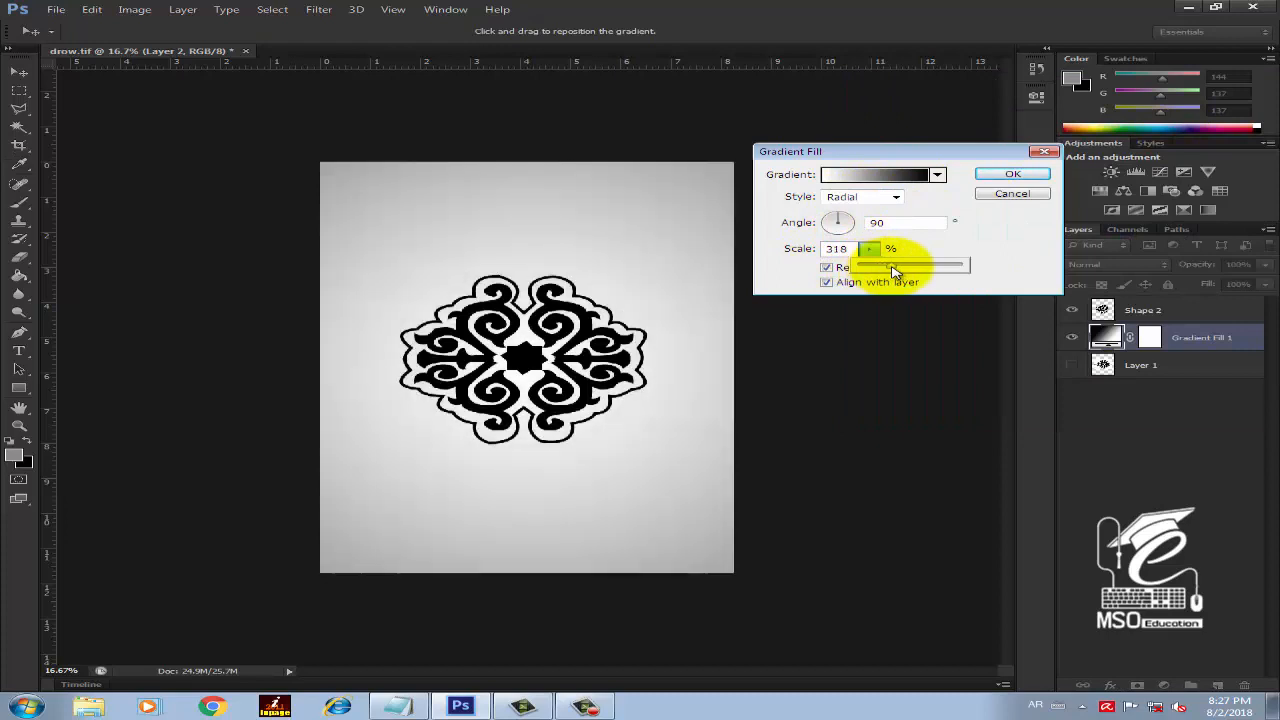
left_click(1005, 174)
Add a drop shadow and a red-orange colour overlay at 100% opacity to the Shape 2 ornament layer
left_click(1137, 318)
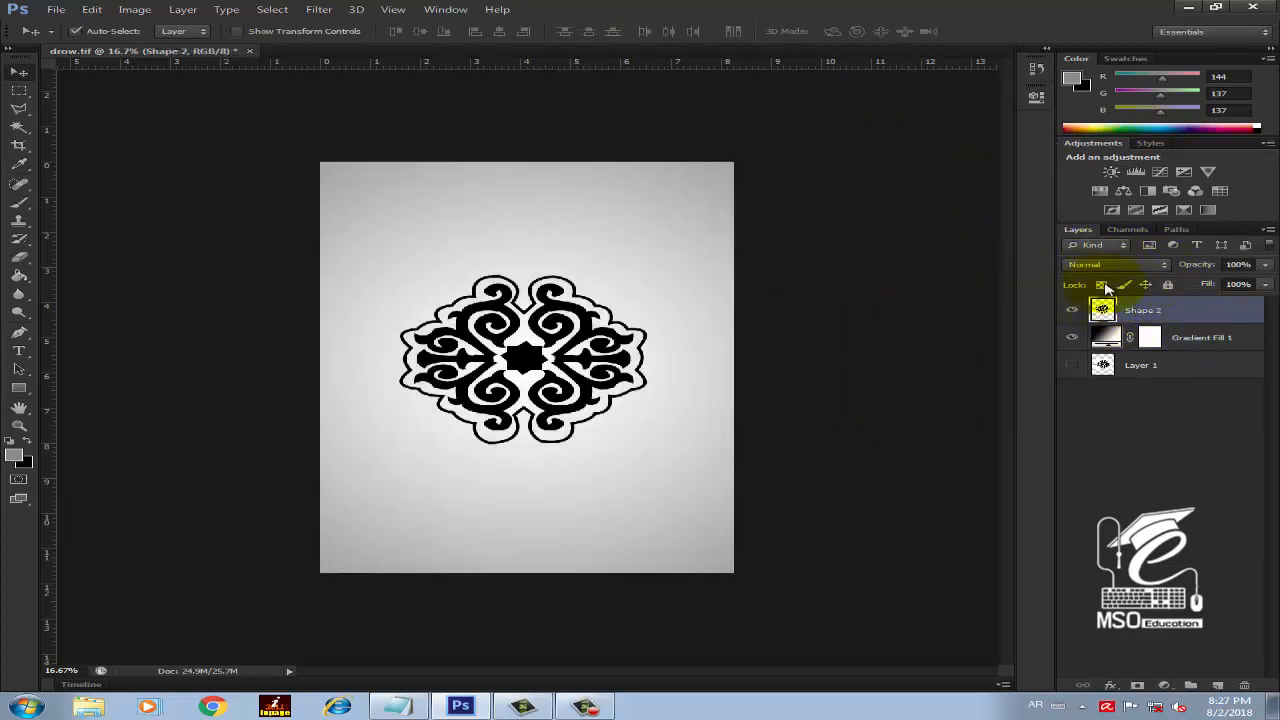
left_click(1110, 685)
left_click(1126, 509)
left_click(792, 356)
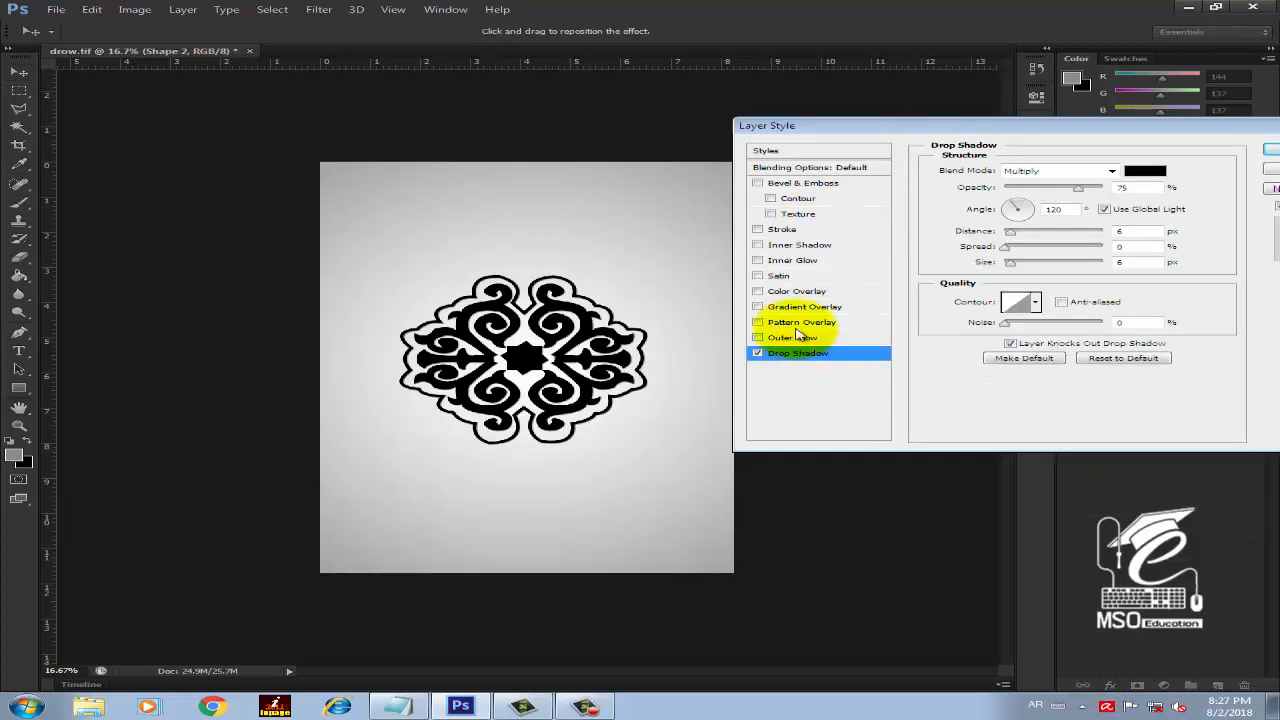
left_click(797, 291)
left_click(1145, 171)
left_click(1222, 165)
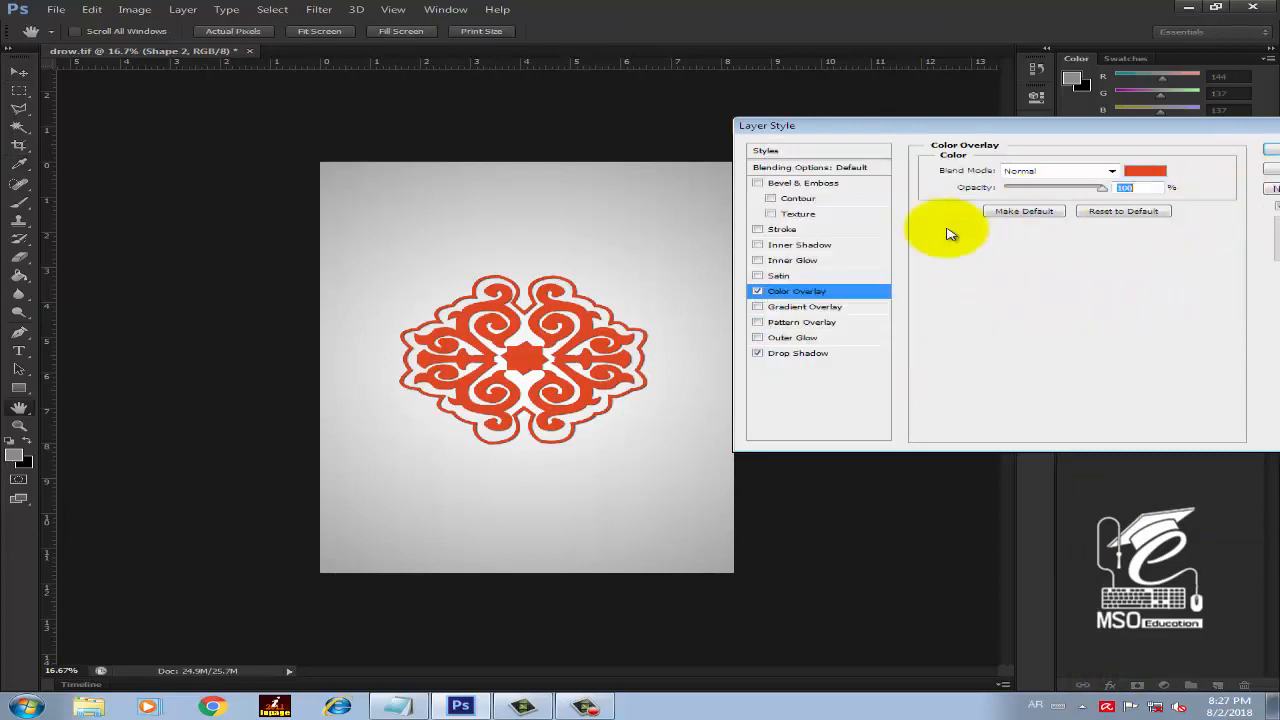
Add an outside stroke to the ornament layer and set its colour to white (ffffff)
left_click(782, 229)
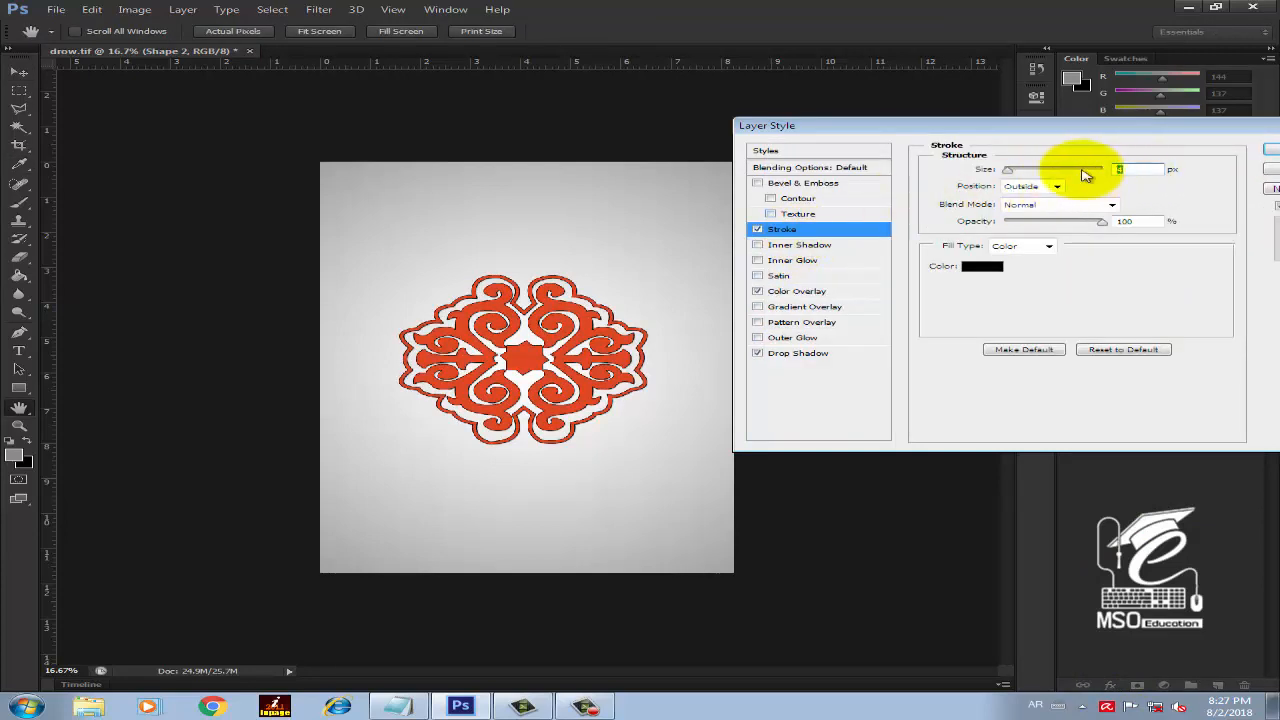
scroll(1086, 175, "up", 3)
left_click(975, 268)
left_click_drag(860, 222, 671, 149)
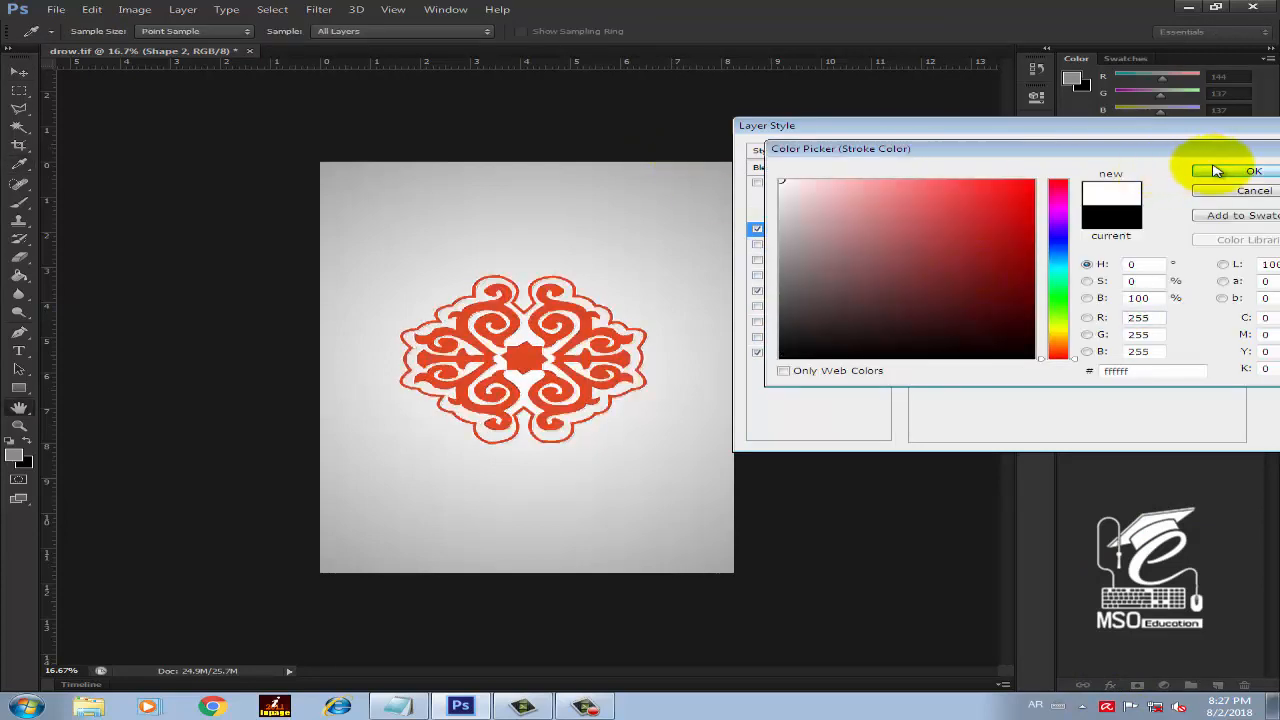
left_click(1216, 171)
Open the drop shadow settings in the ornament's layer style
left_click(770, 352)
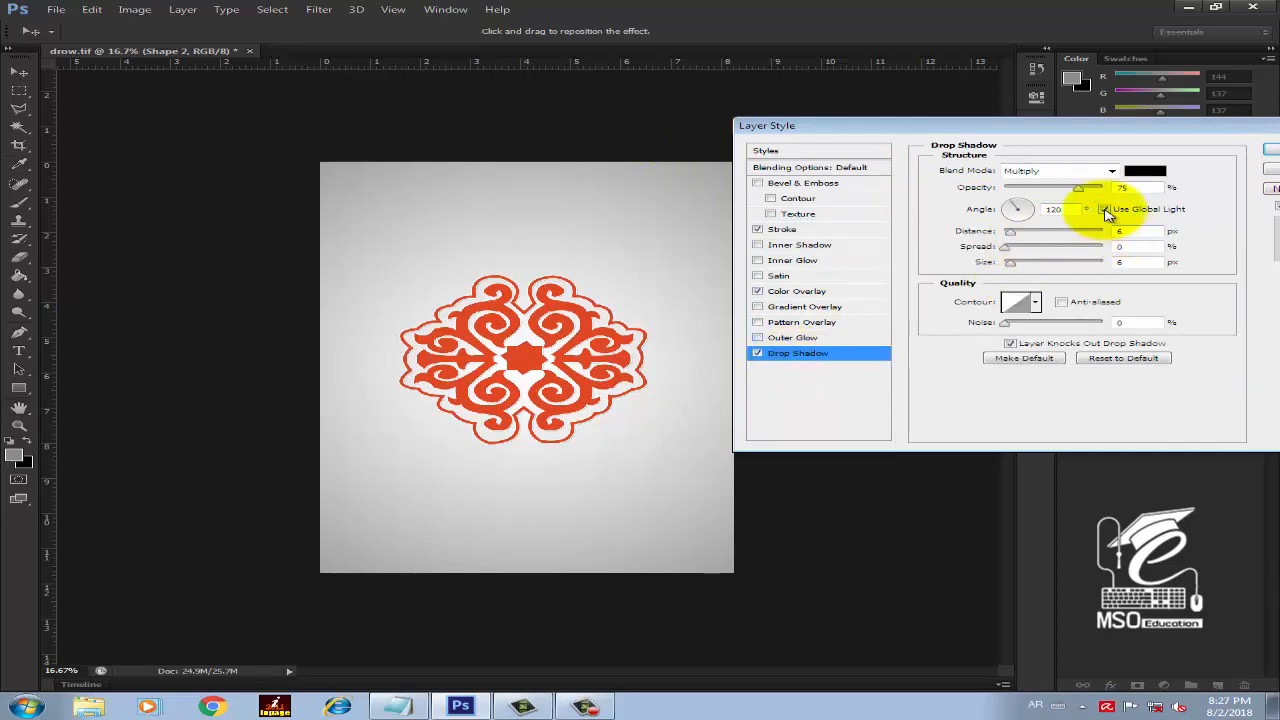